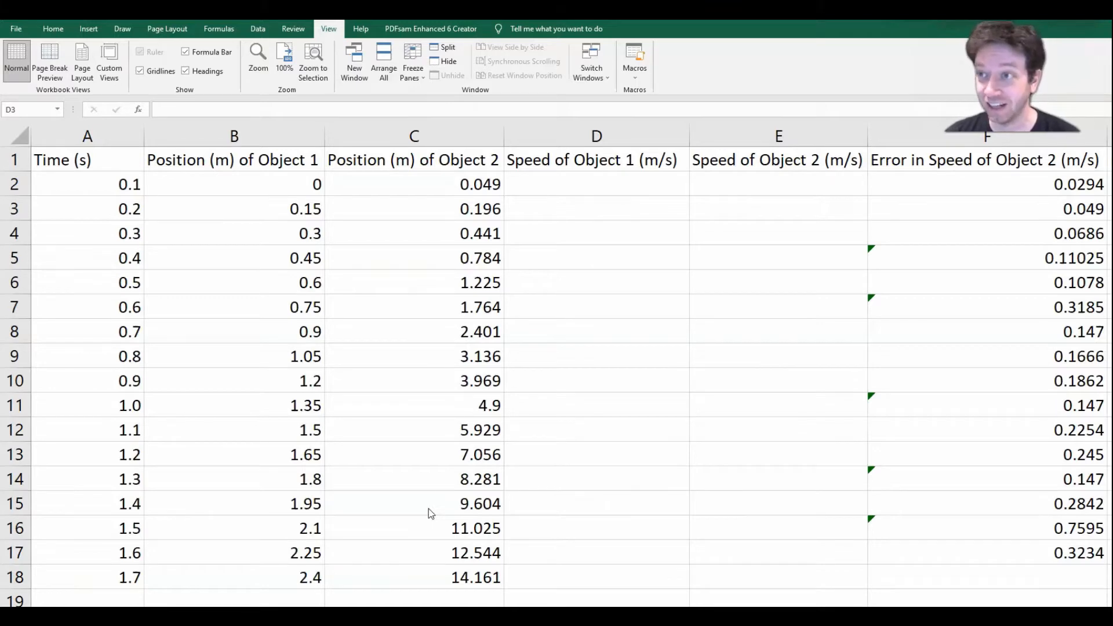
Step: Enter the addition formula =5+5 in cell D2
left_click(633, 185)
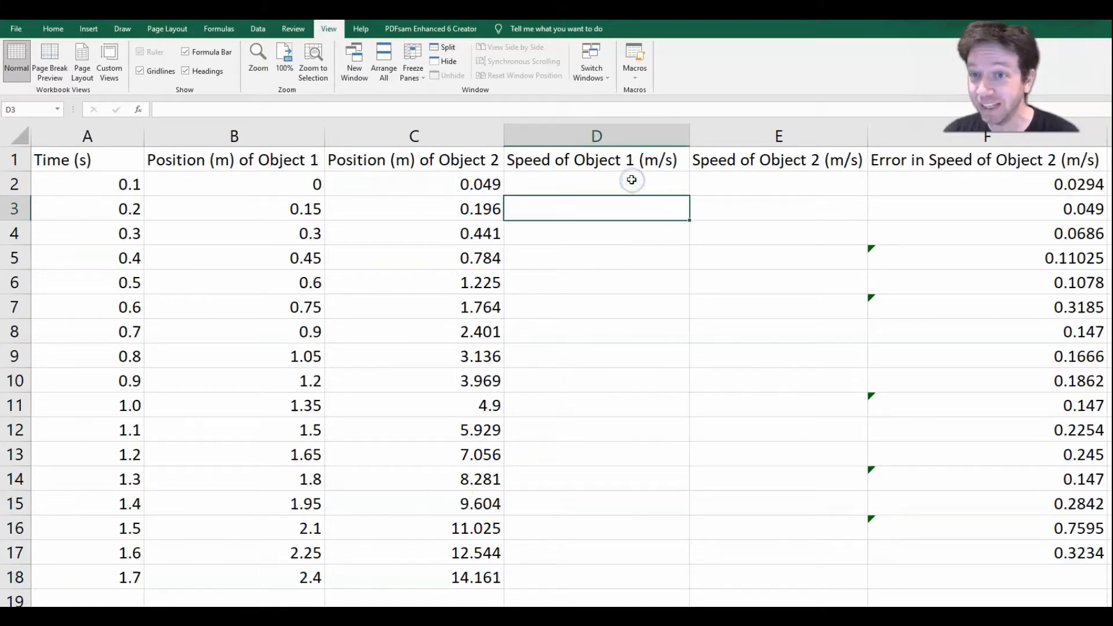
left_click(632, 180)
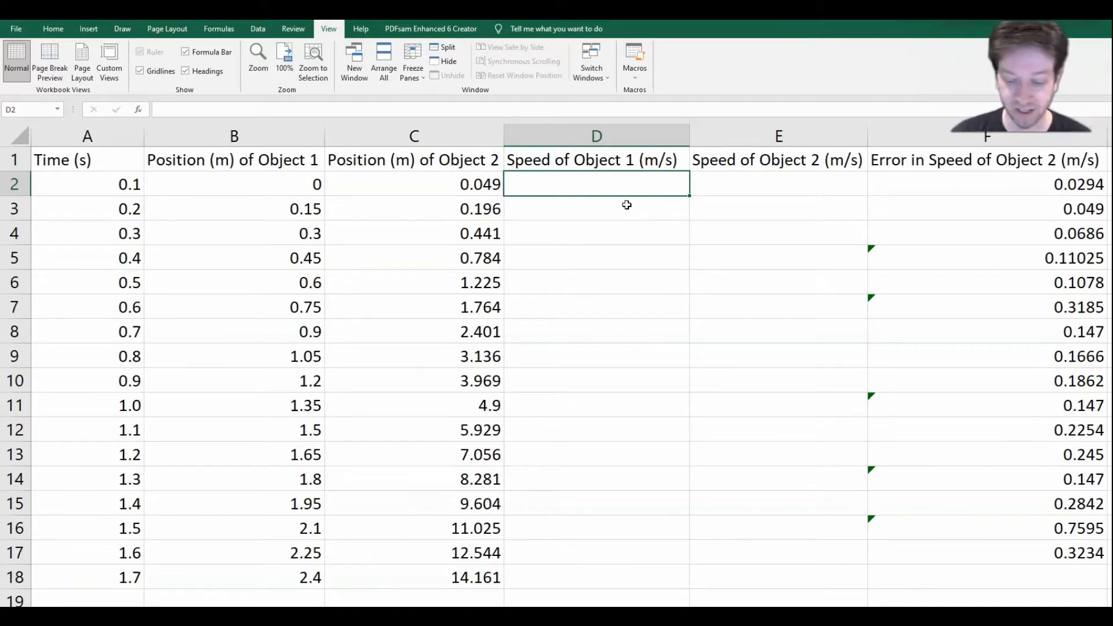
type("=")
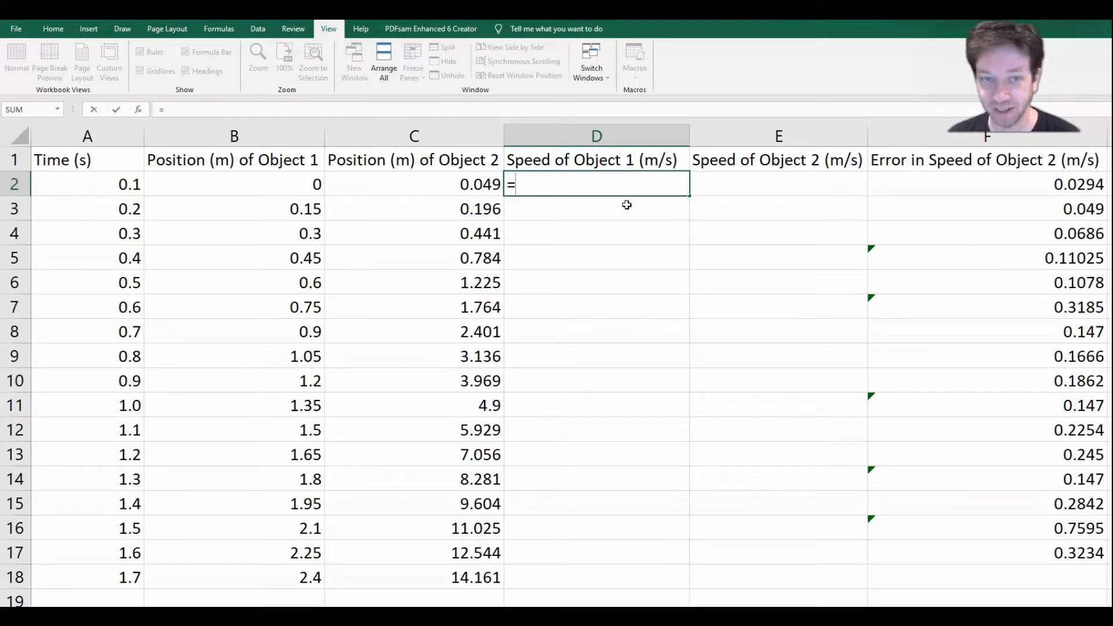
type("5+5")
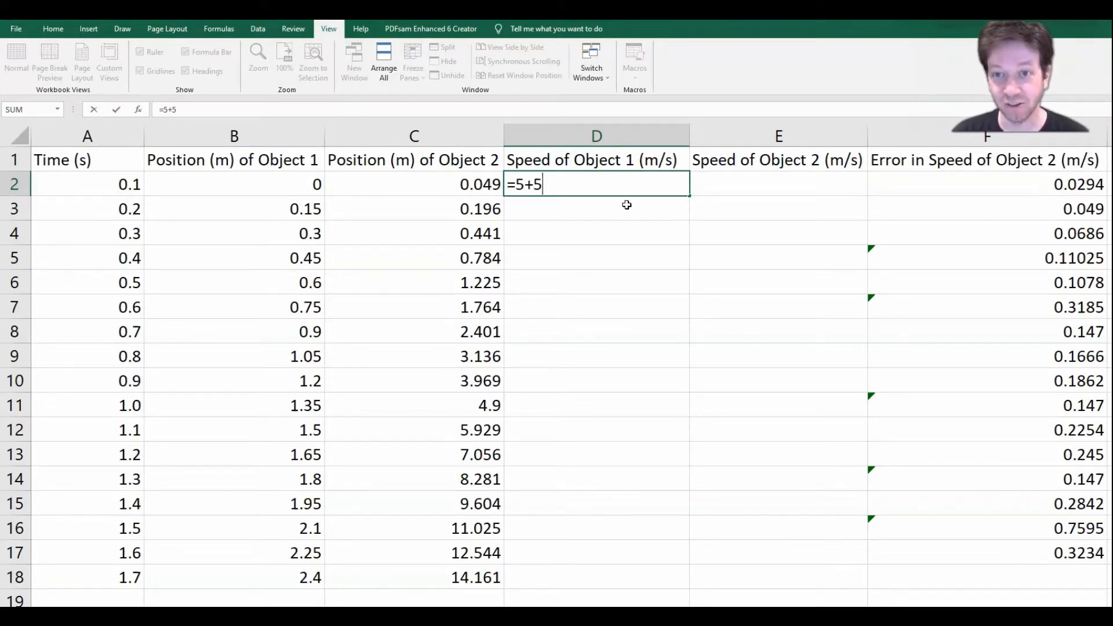
key("Return")
Step: Replace the content of cell D2 with the subtraction formula =8-3
key("Up")
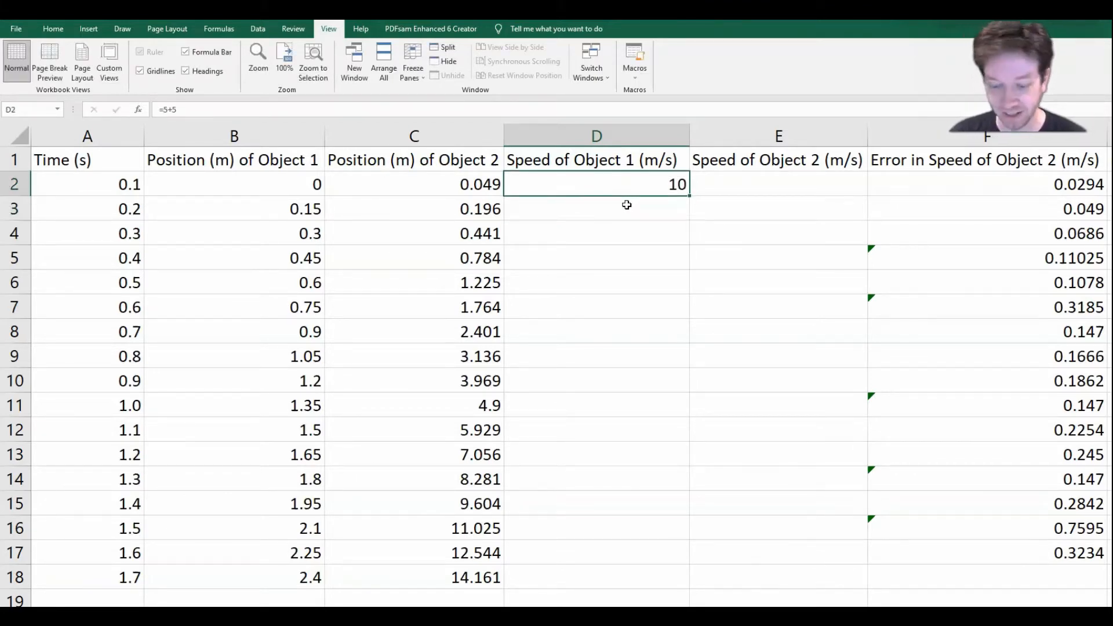
type("=8-3")
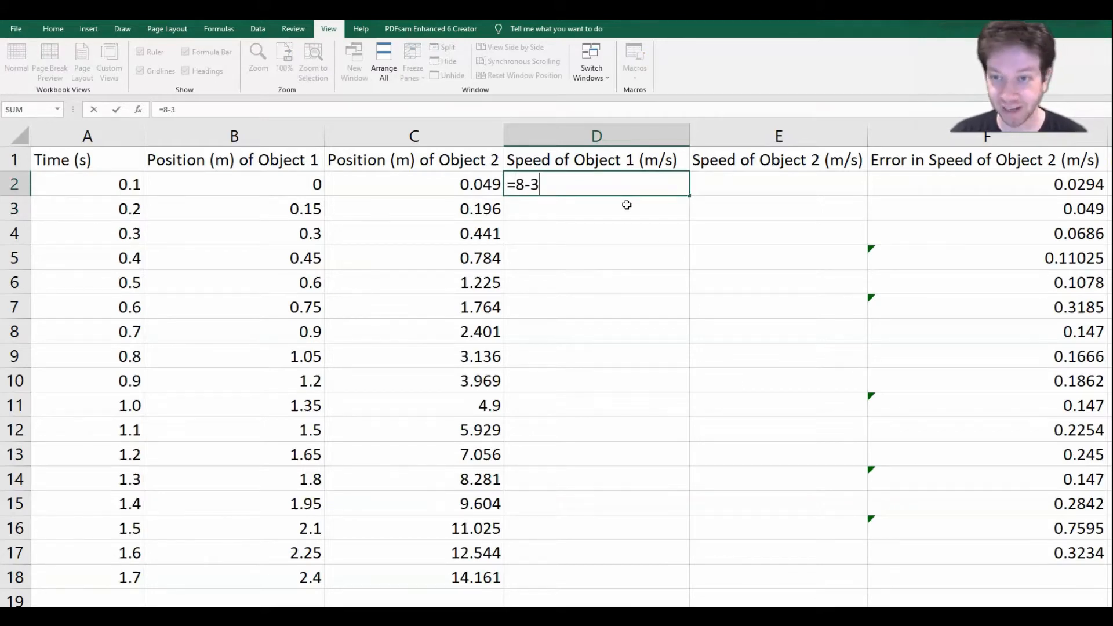
key("Return")
Step: Replace the content of cell D2 with the multiplication formula =10*2
key("Up")
type("=1")
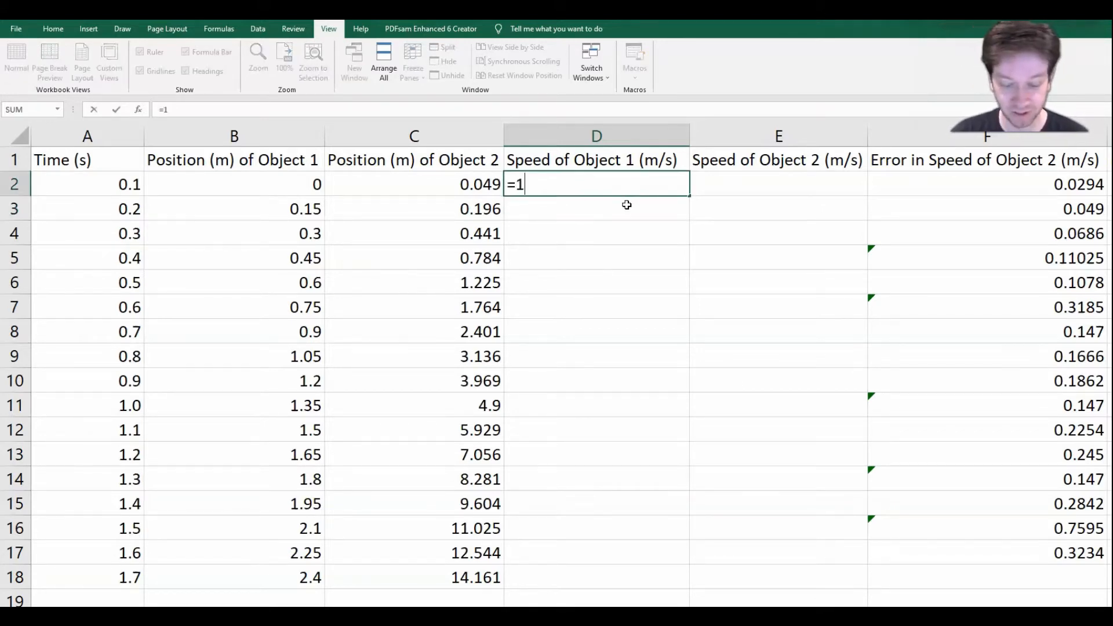
type("0*2")
key("Return")
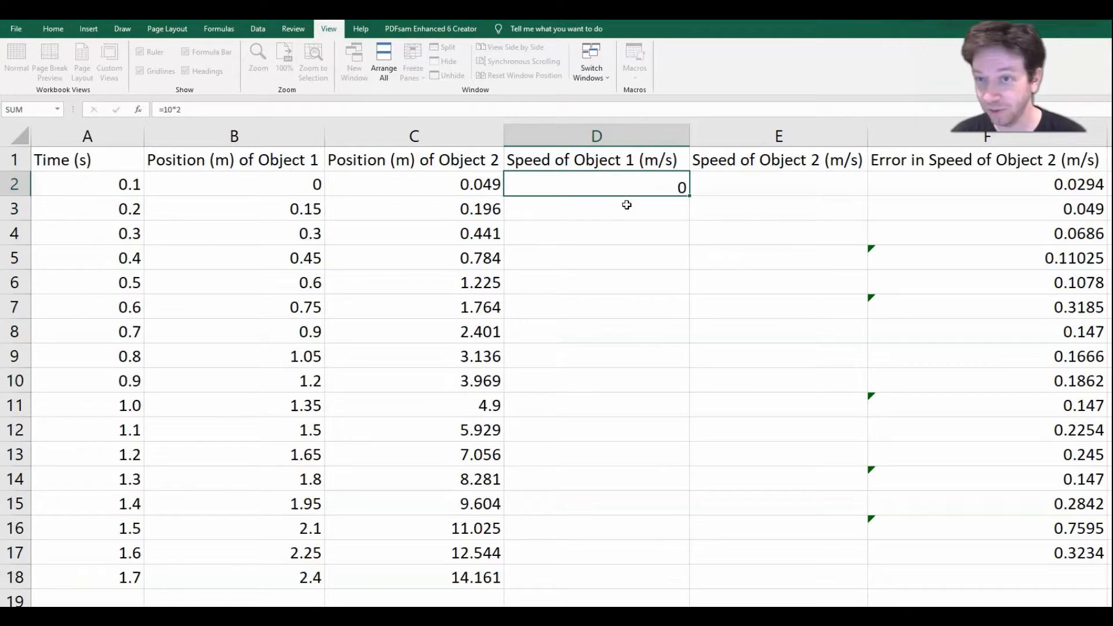
Step: Replace the content of cell D2 with the division formula =10/2
key("Up")
type("=")
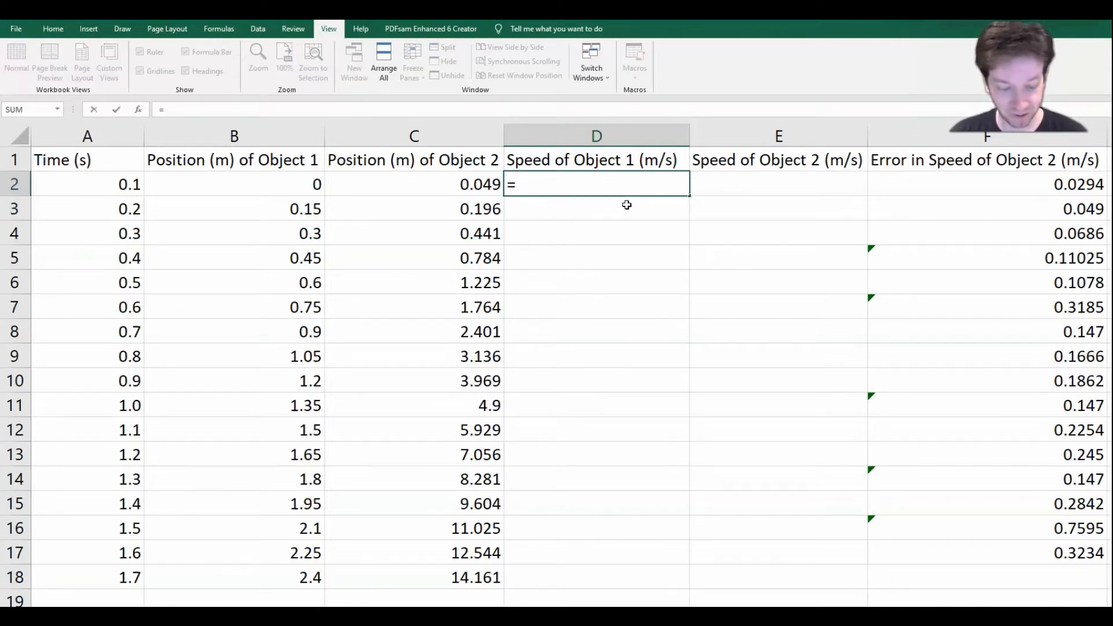
type("10/2")
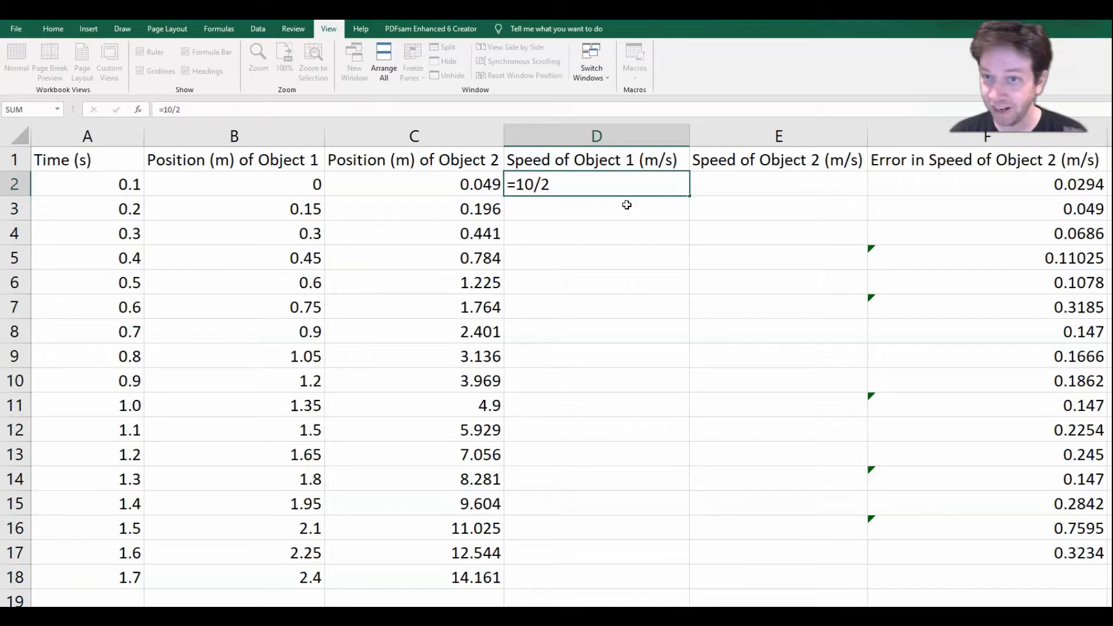
key("Return")
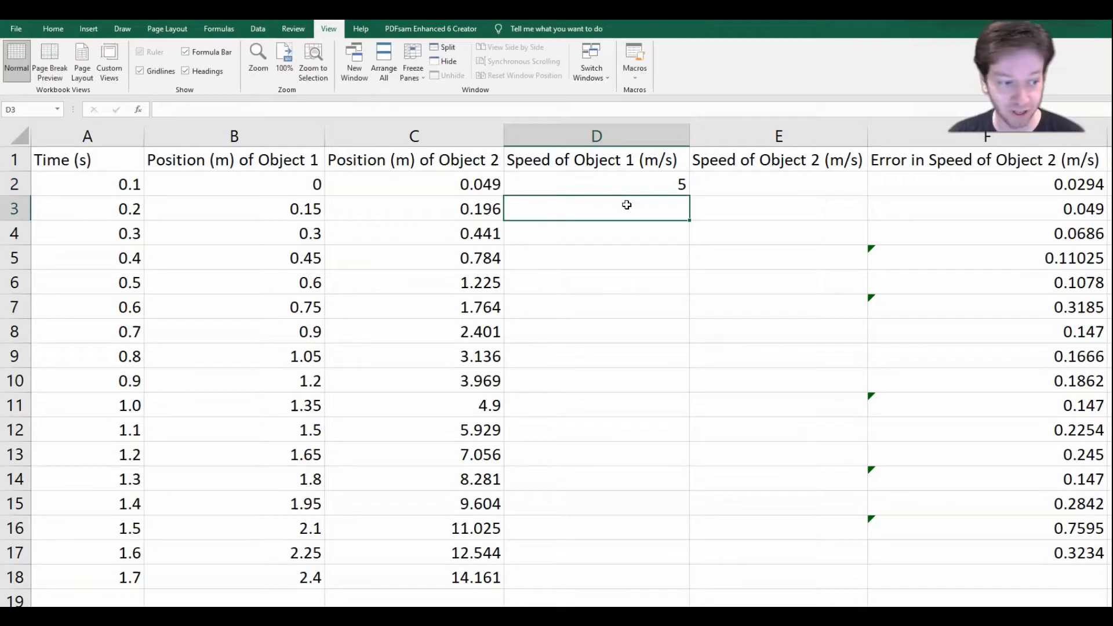
Step: Clear cell D2 and calculate the square root of 4 there with the formula =SQRT(4)
key("Up")
key("Delete")
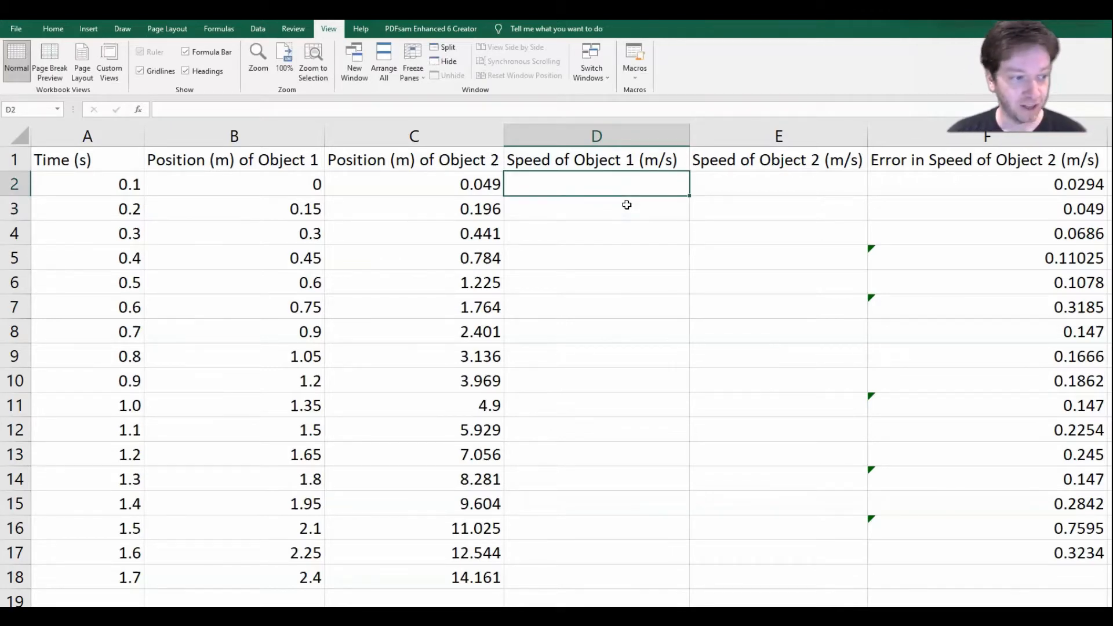
type("=SQ")
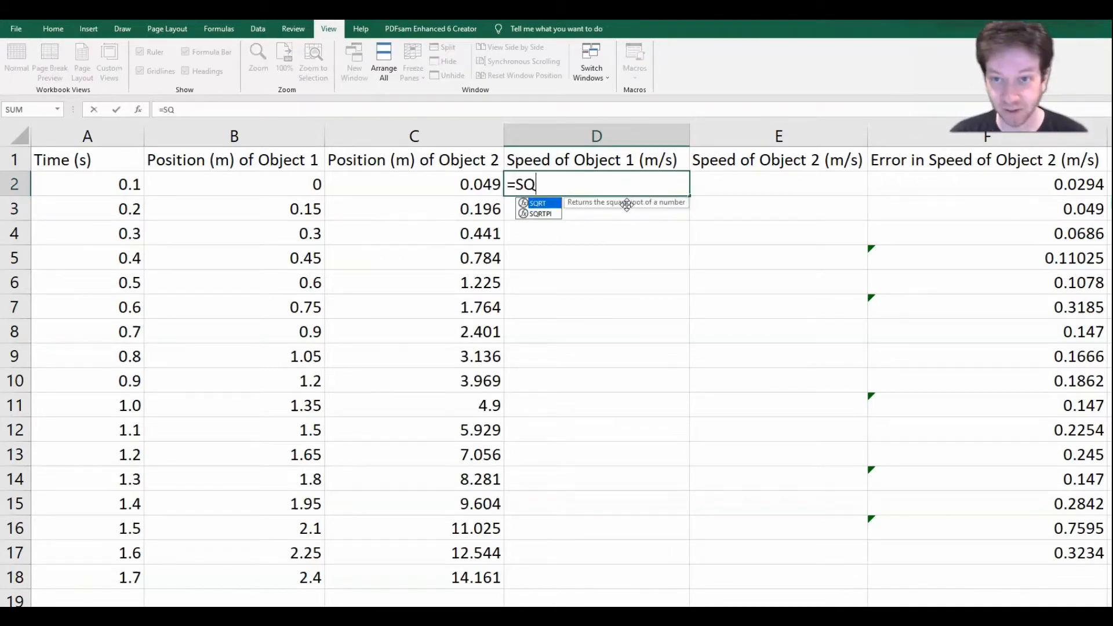
type("RT(4_")
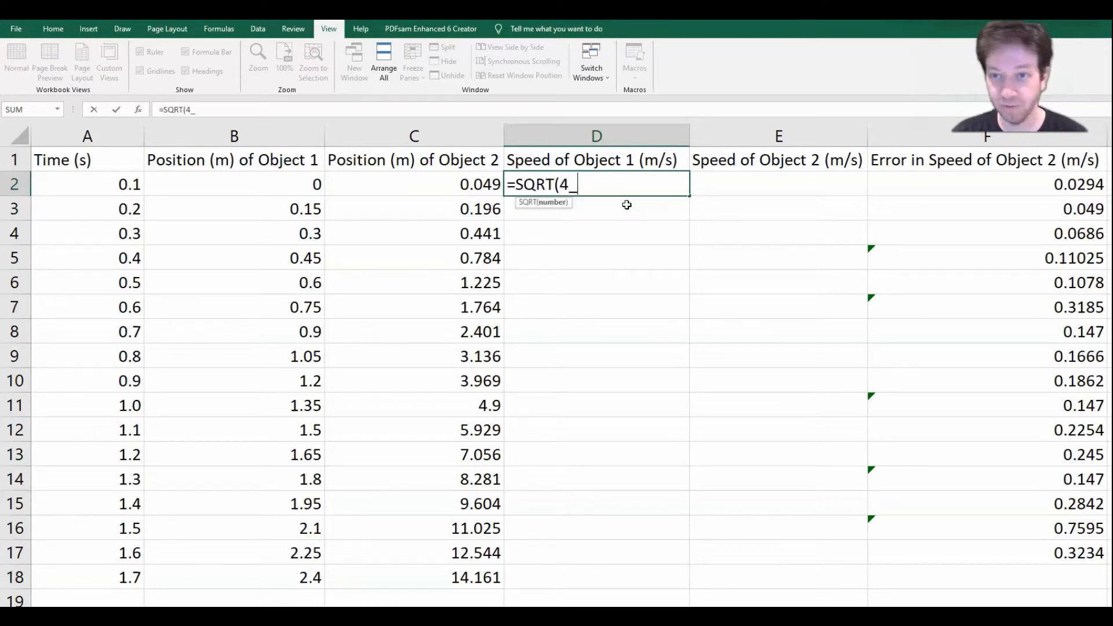
key("Return")
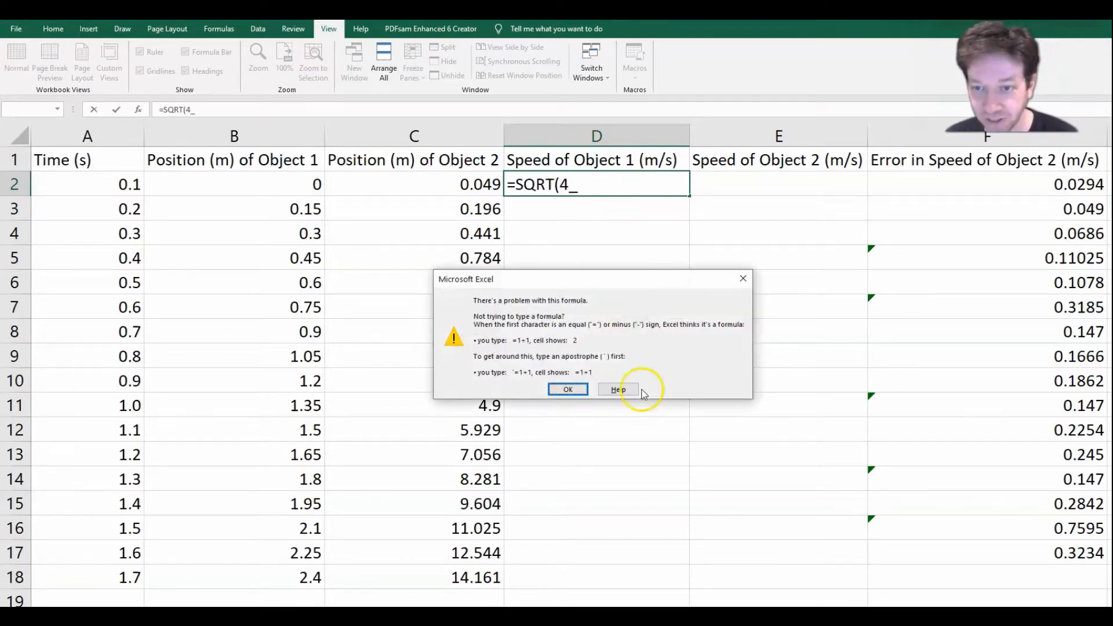
left_click(568, 389)
key("BackSpace")
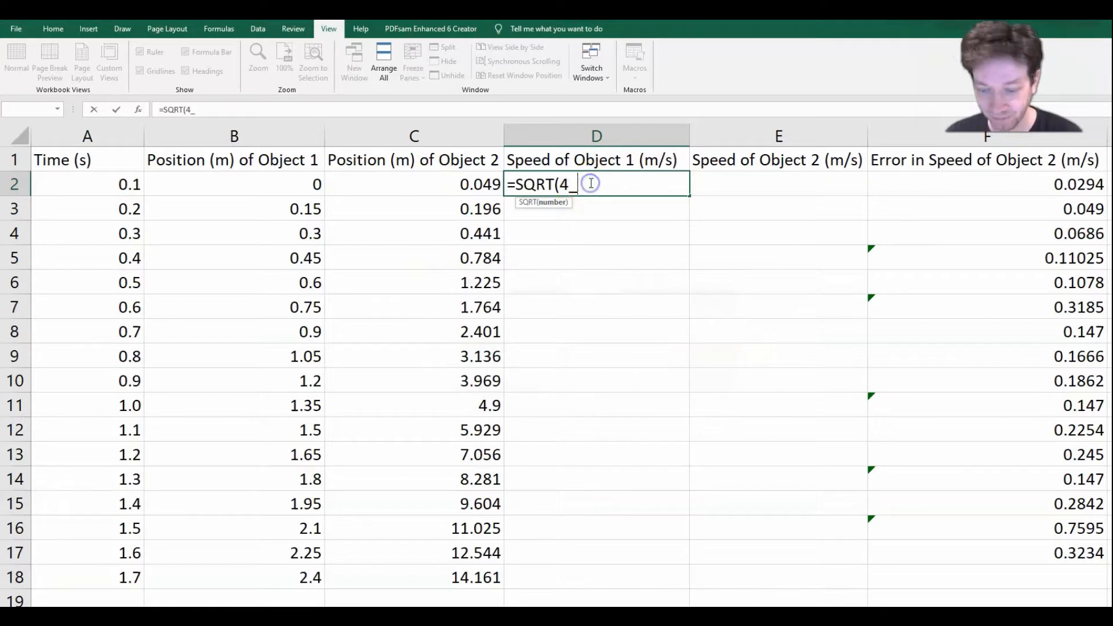
type(")")
key("Return")
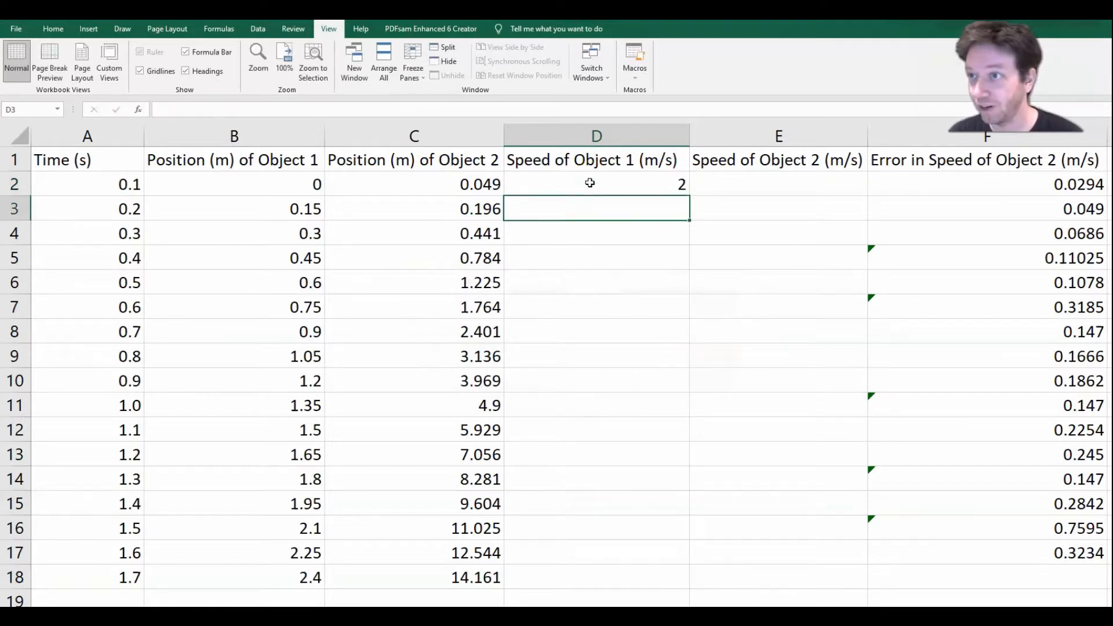
Step: Clear cell D2 and calculate 4 squared there with the formula =4^2
left_click(590, 183)
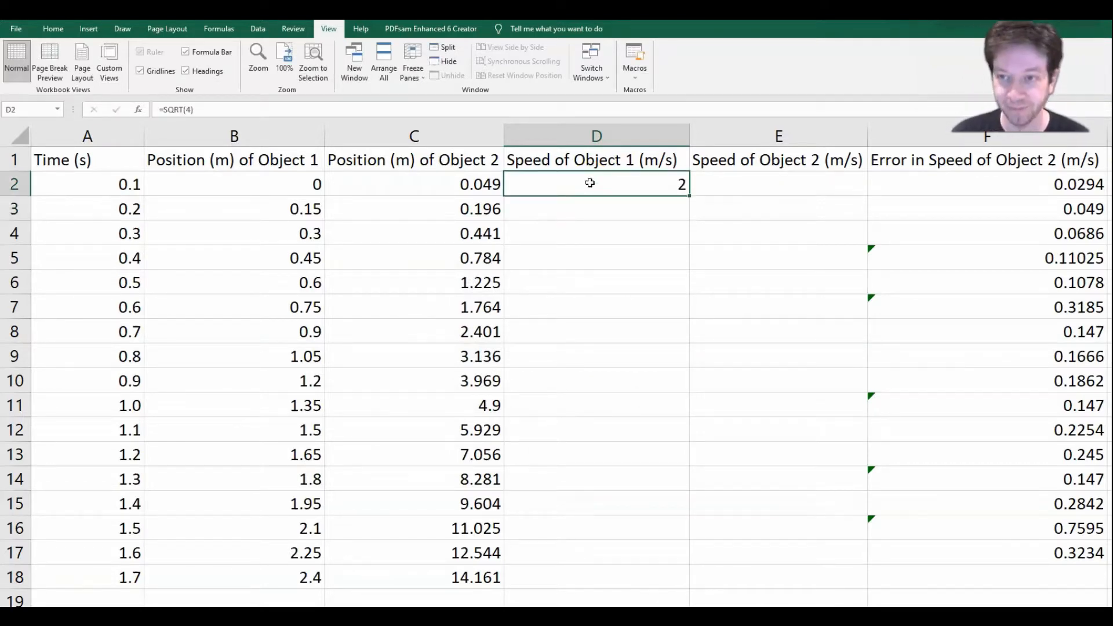
key("Delete")
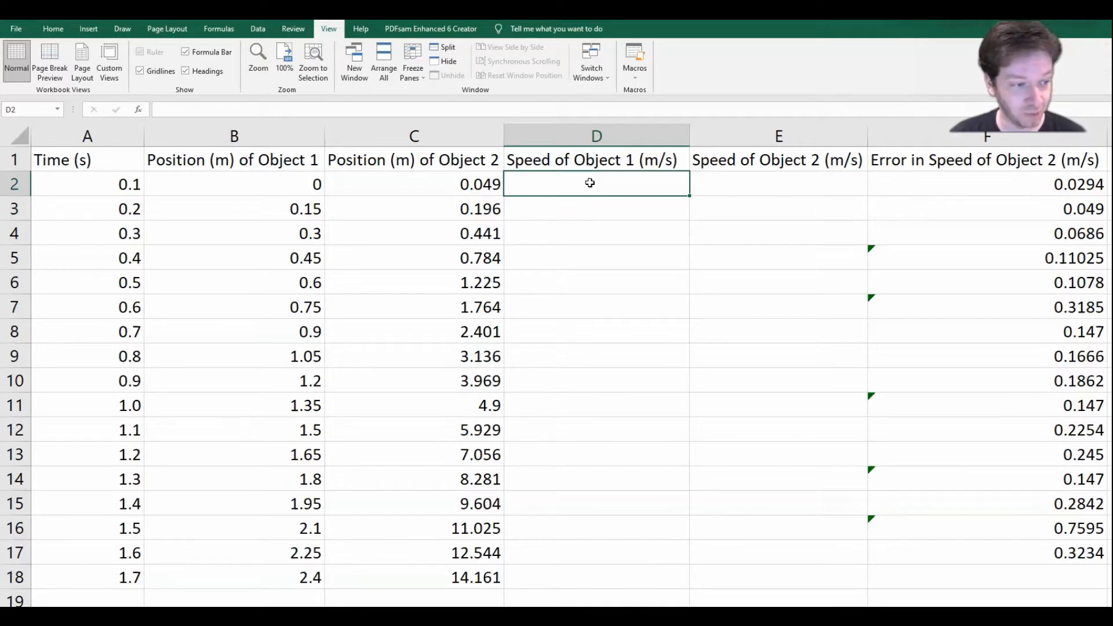
type("=")
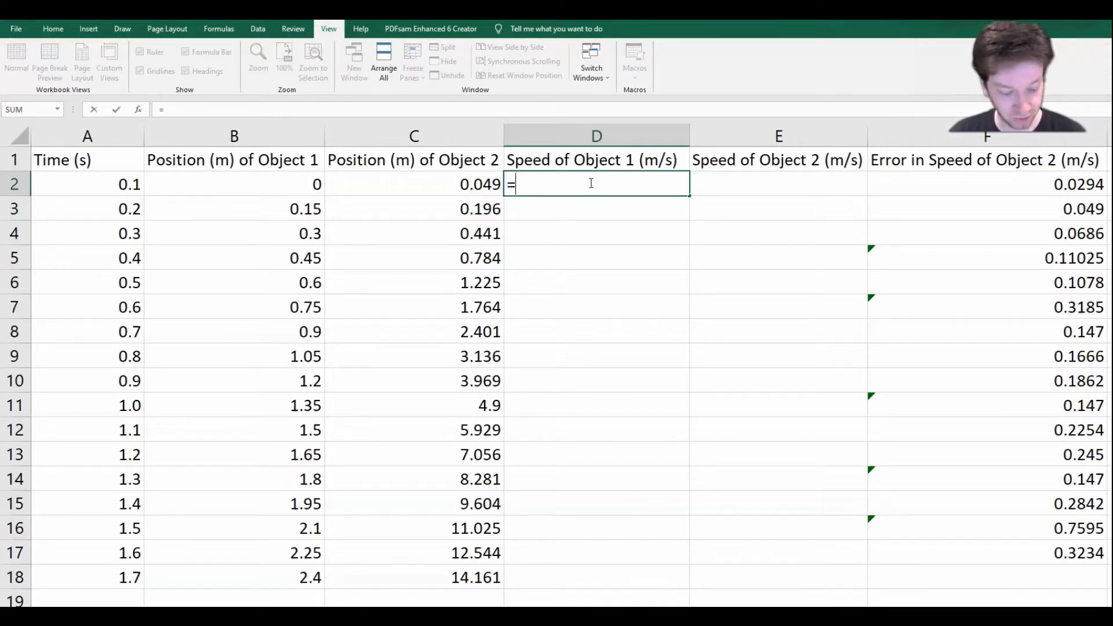
type("4^2")
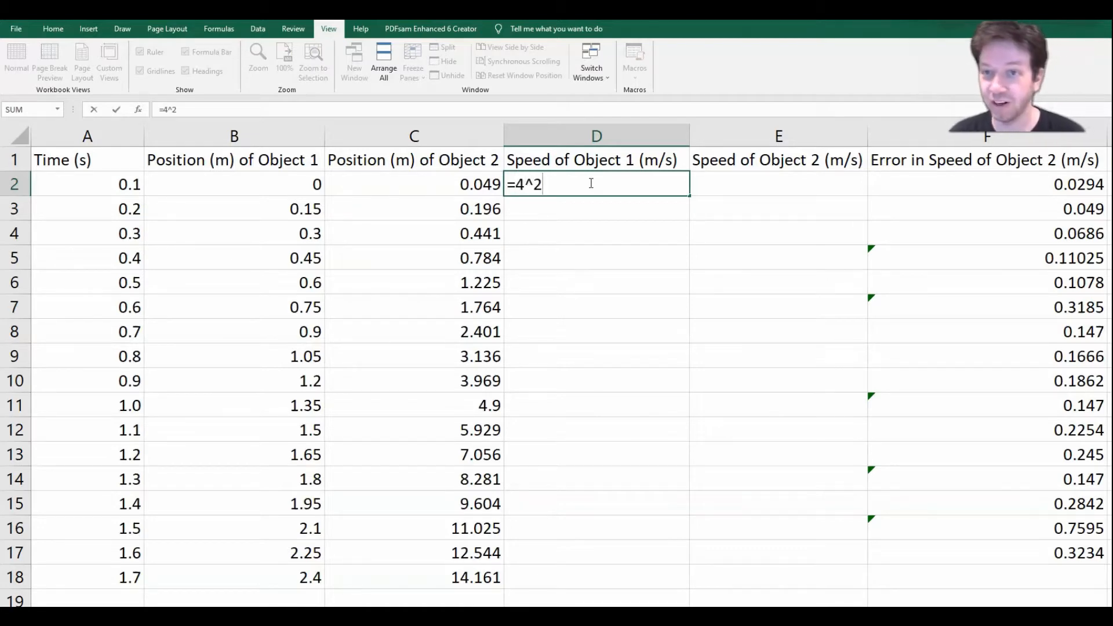
key("Return")
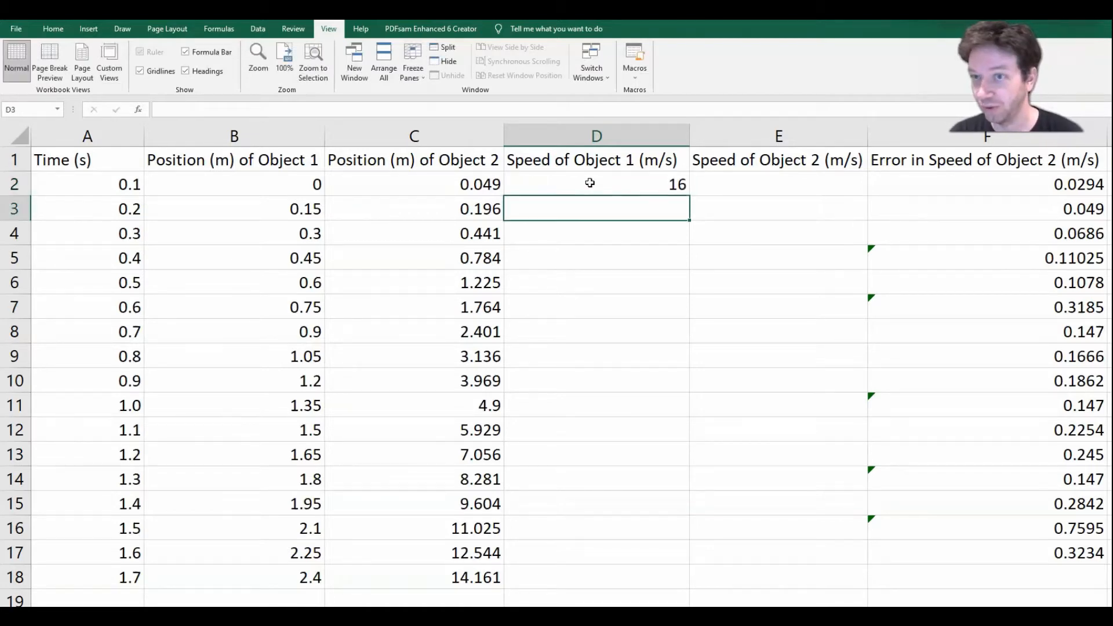
Step: Clear cell D2 and calculate the square root as a fractional power with the formula =4^(1/2)
left_click(590, 182)
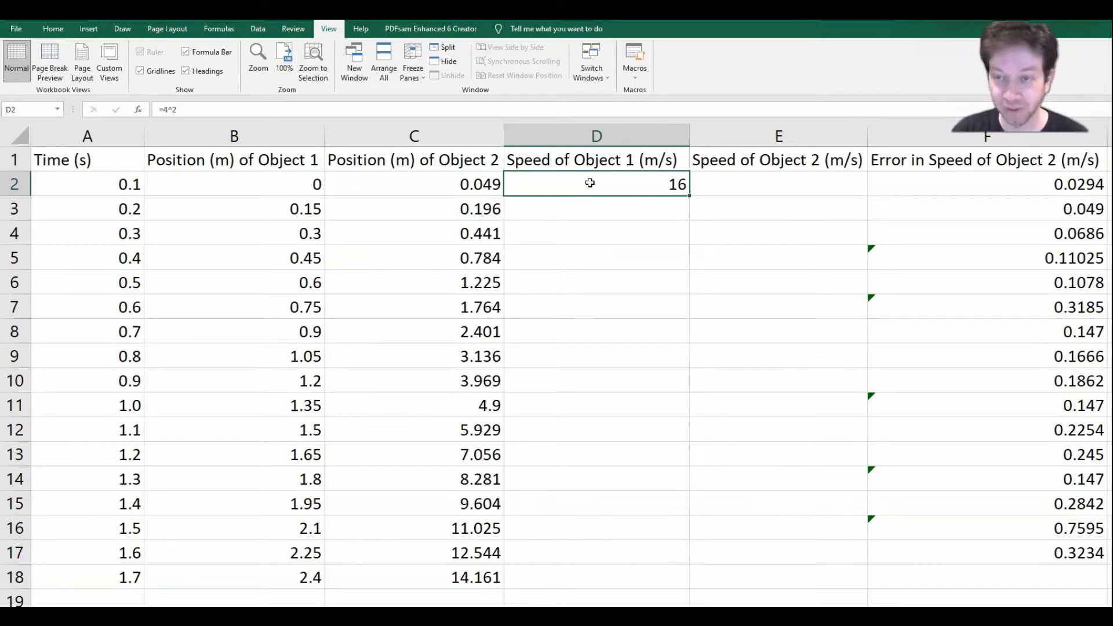
key("BackSpace")
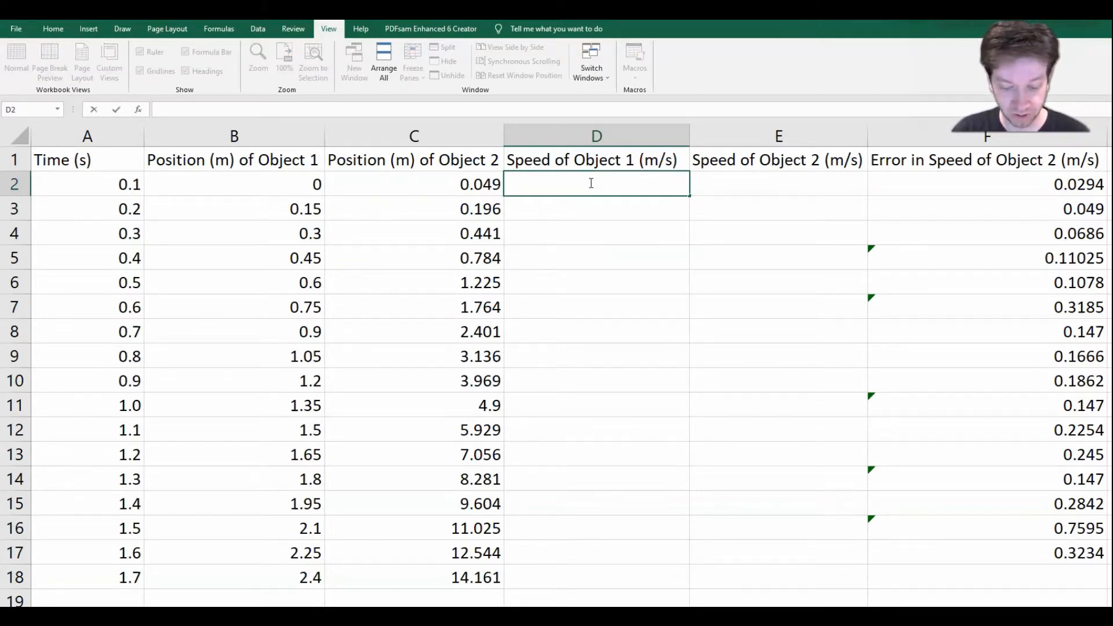
type("=4")
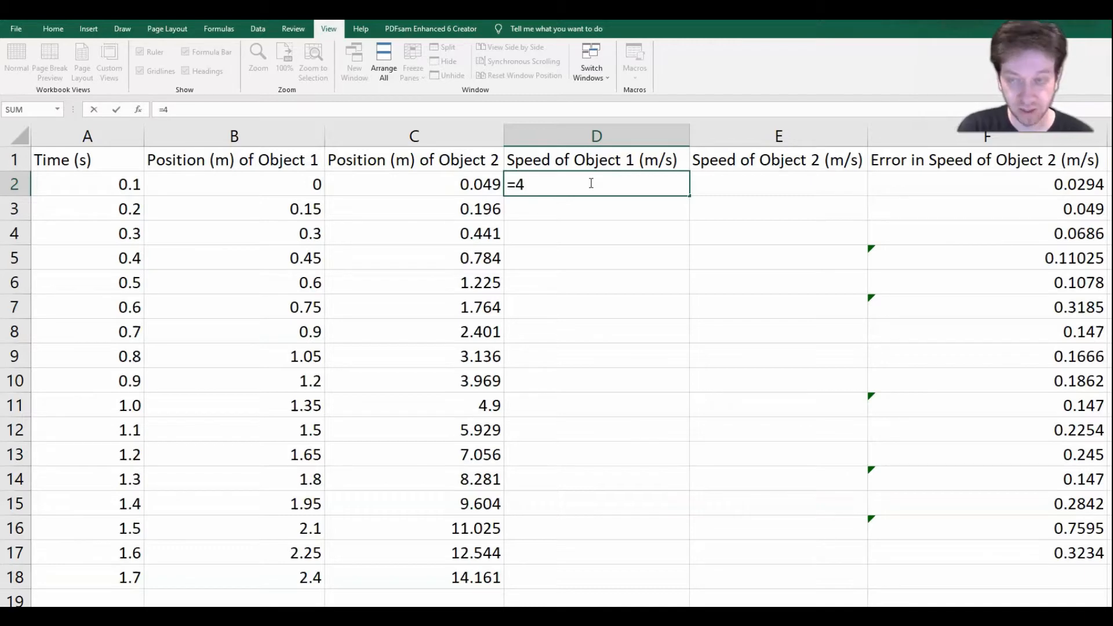
type("^(1/2")
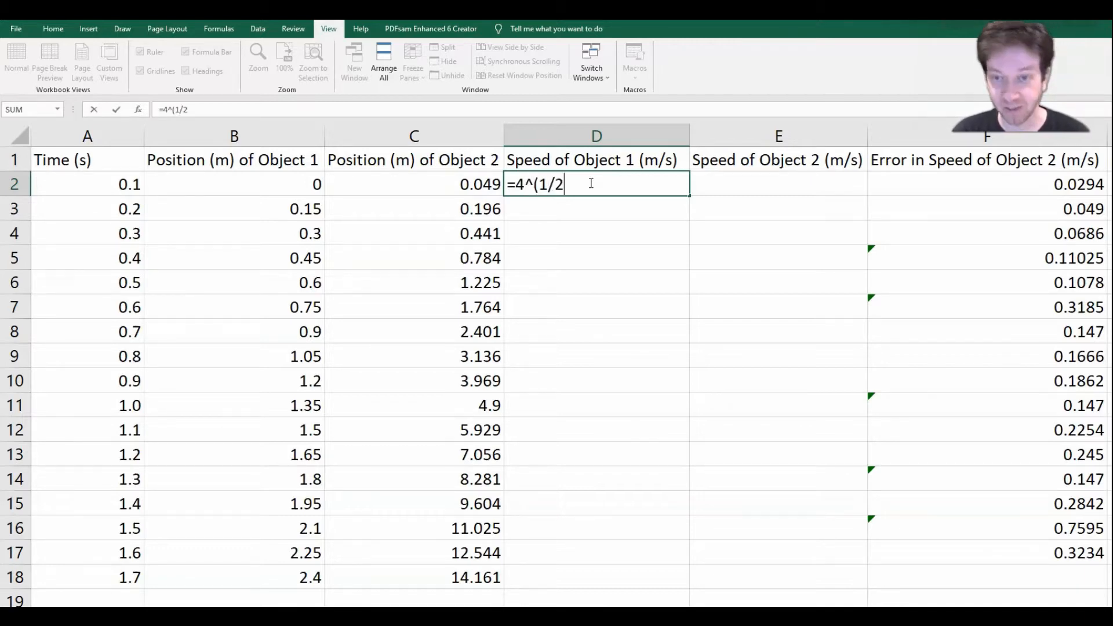
type(")")
key("Return")
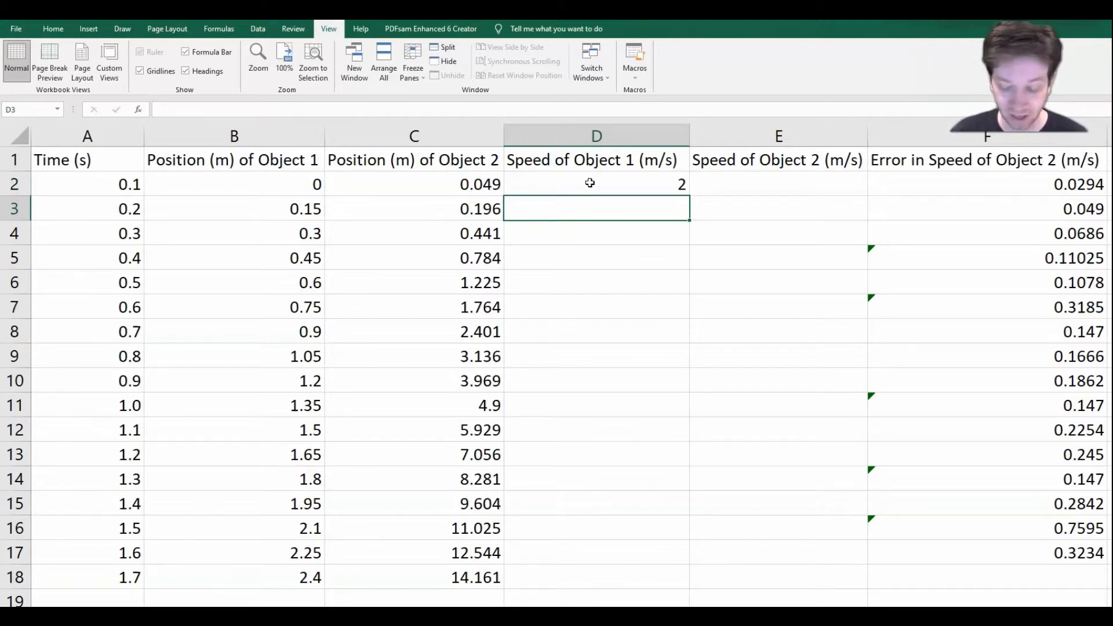
Step: Clear cell D2 and enter the sine formula =sin(30) there
left_click(590, 182)
key("Delete")
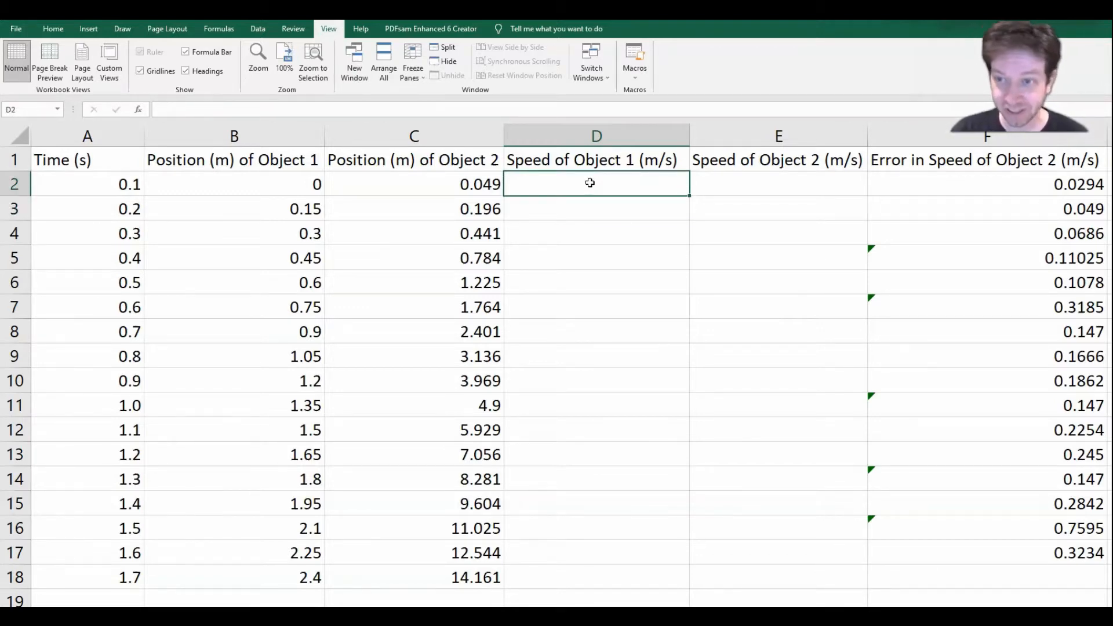
type("=")
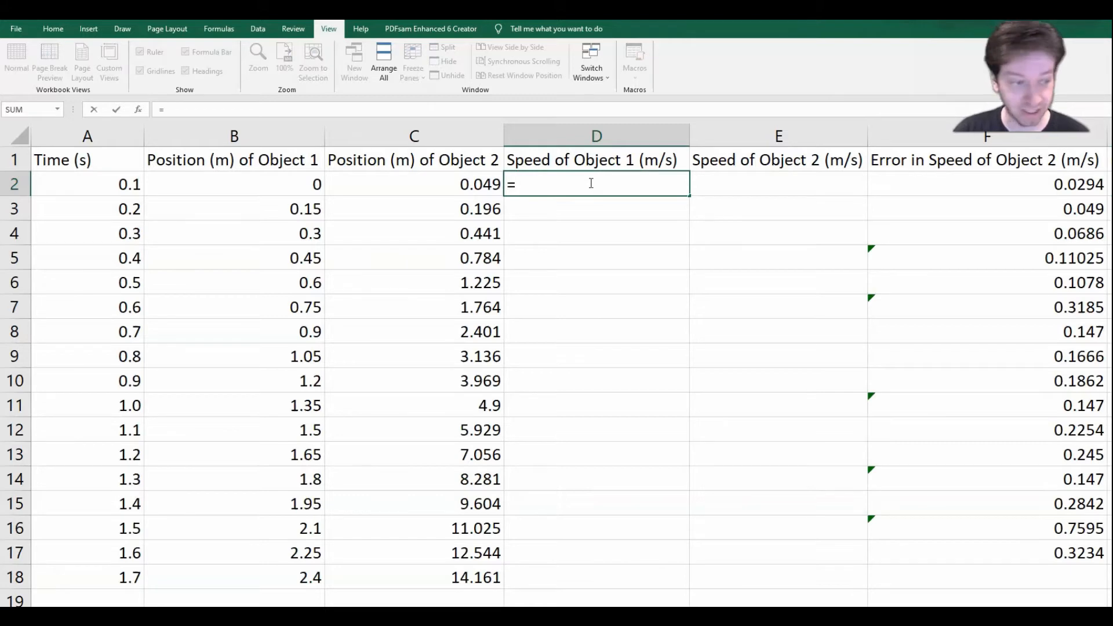
type("sin(30")
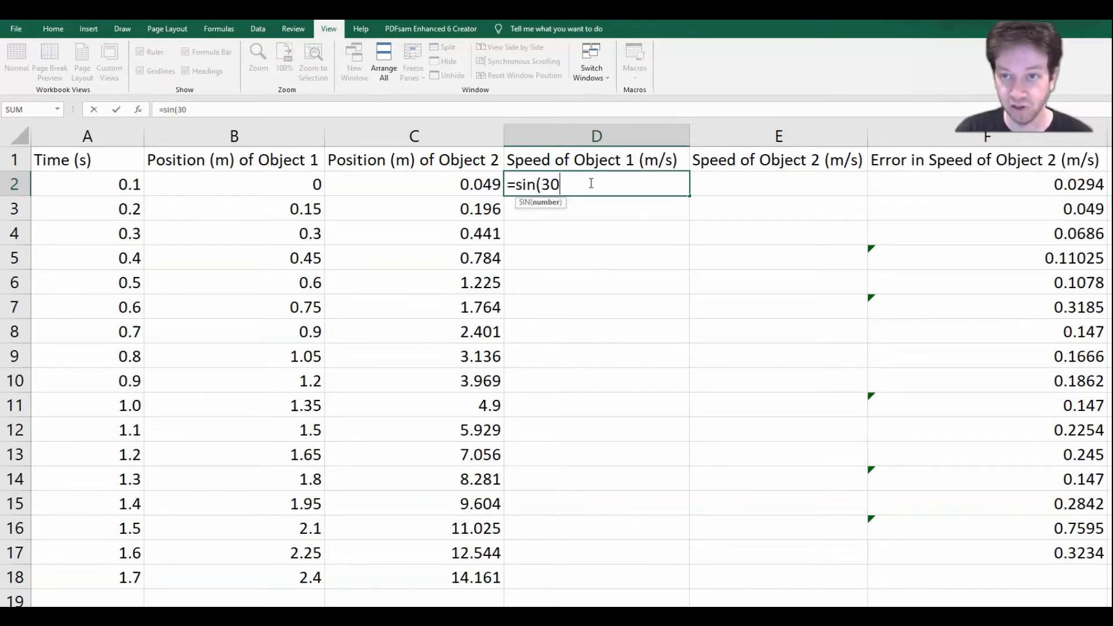
type(")")
key("Return")
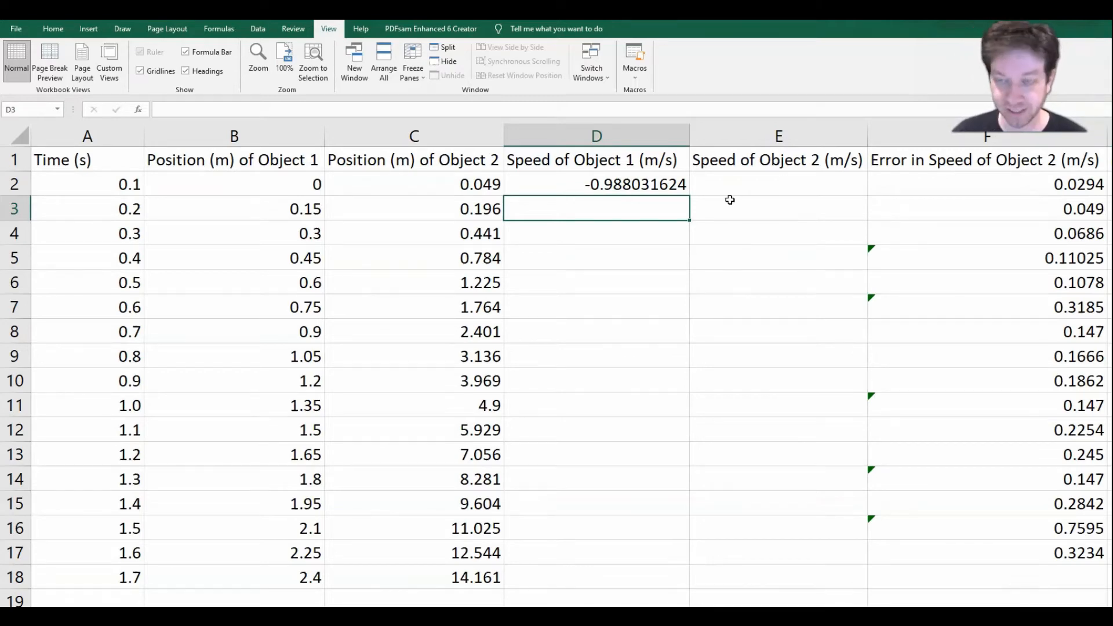
Step: Replace the formula in cell D2 with =sin(radians(30)) to calculate the sine of 30 degrees
key("Up")
type("=")
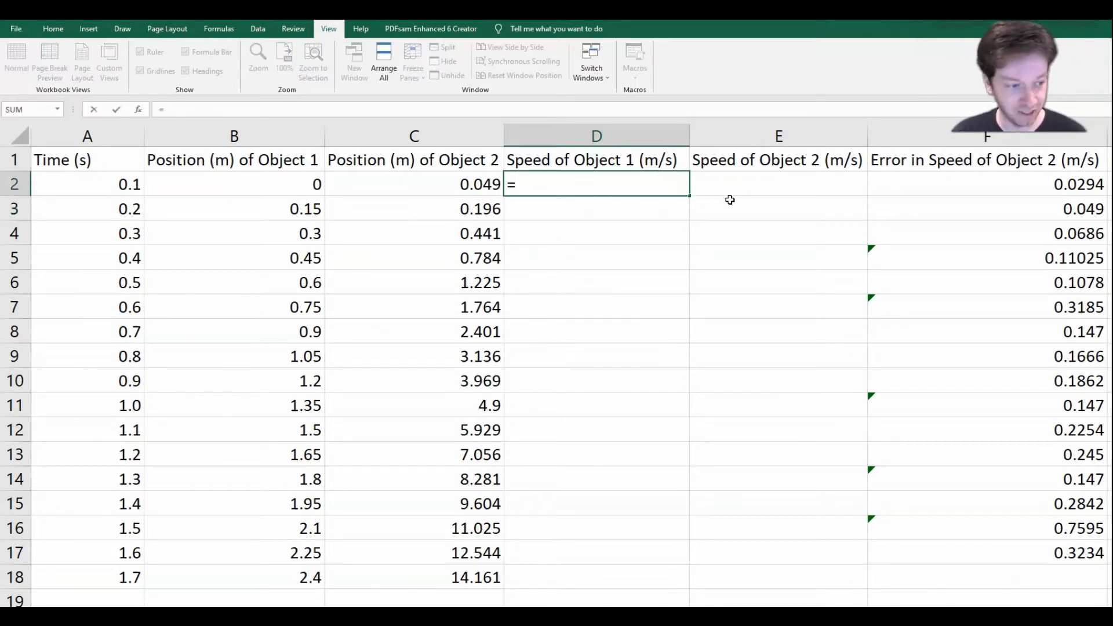
type("sin")
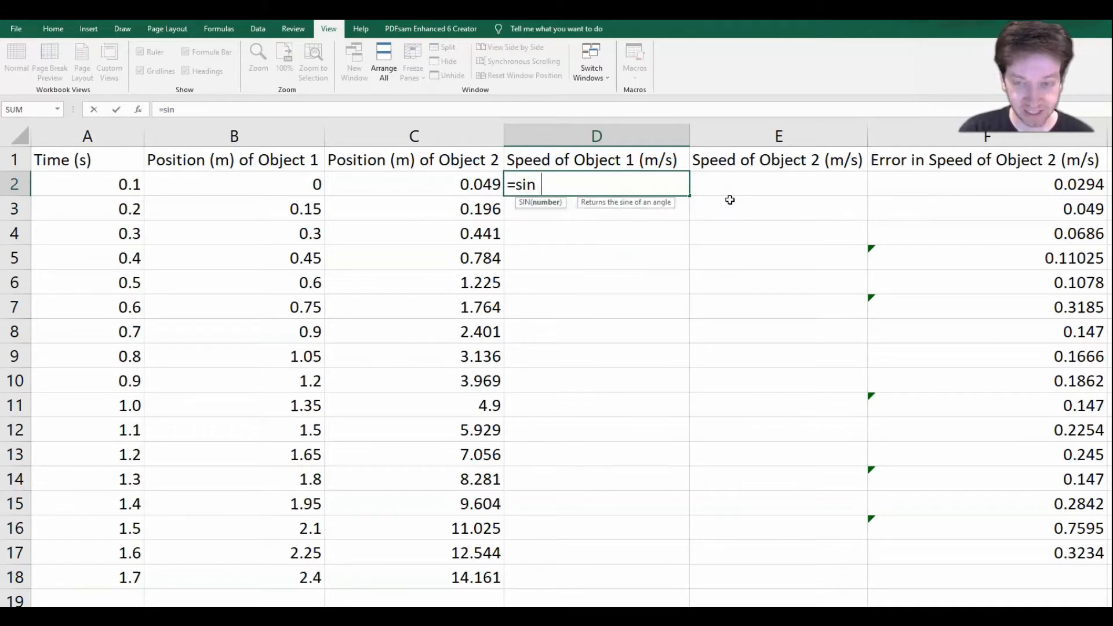
type("(radians ")
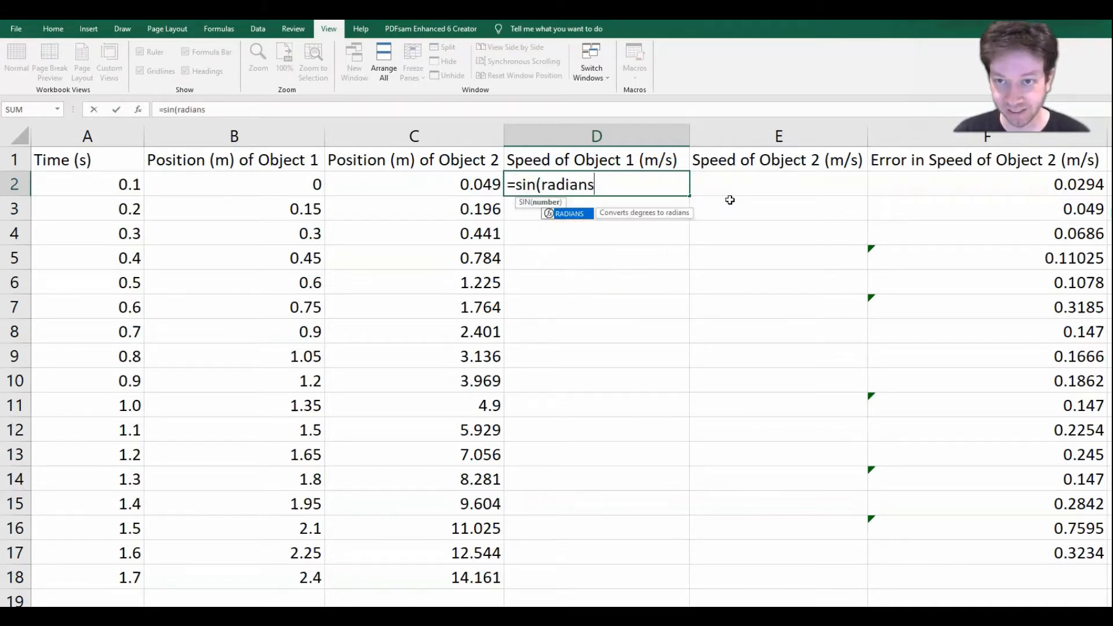
type("(30))")
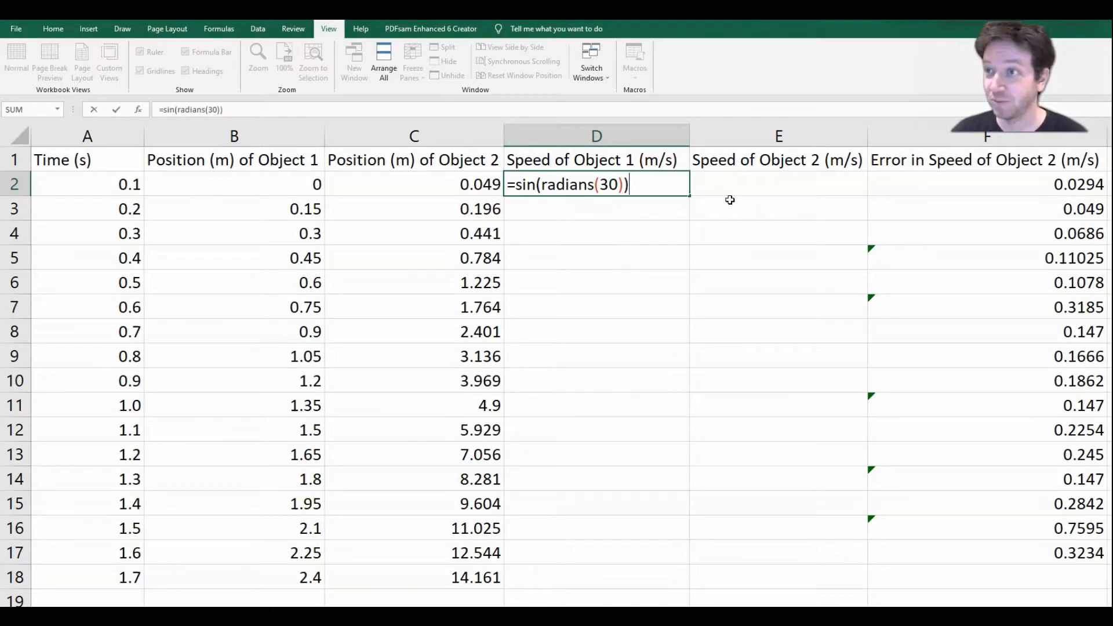
key("Return")
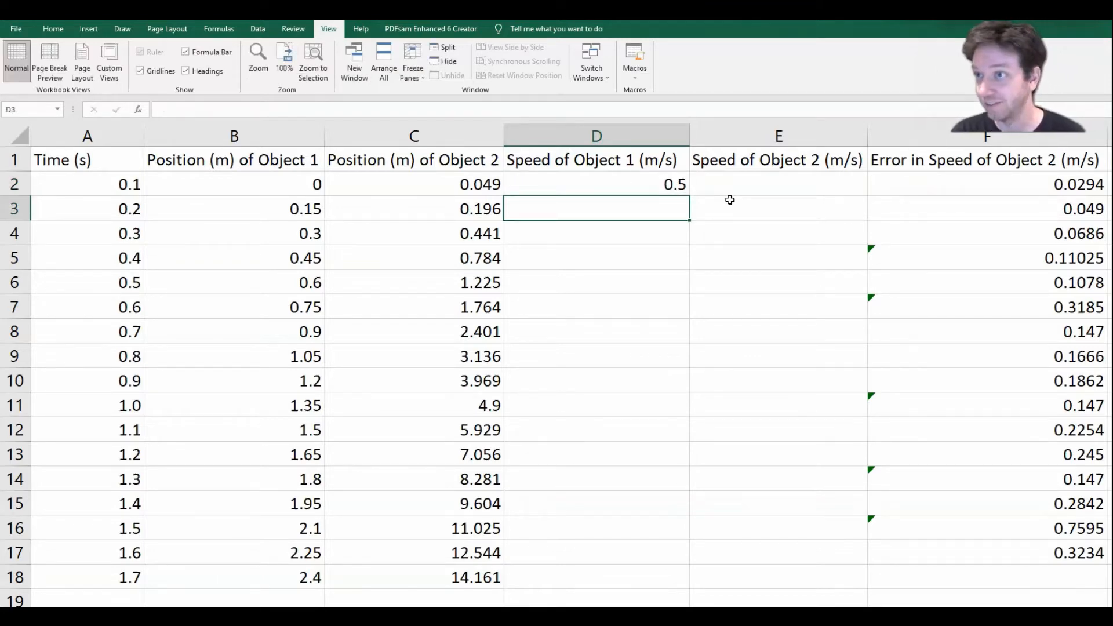
Step: Clear cell D2 and calculate the speed of Object 1 there with the formula =(B3-B2)/(A3-A2)
key("Up")
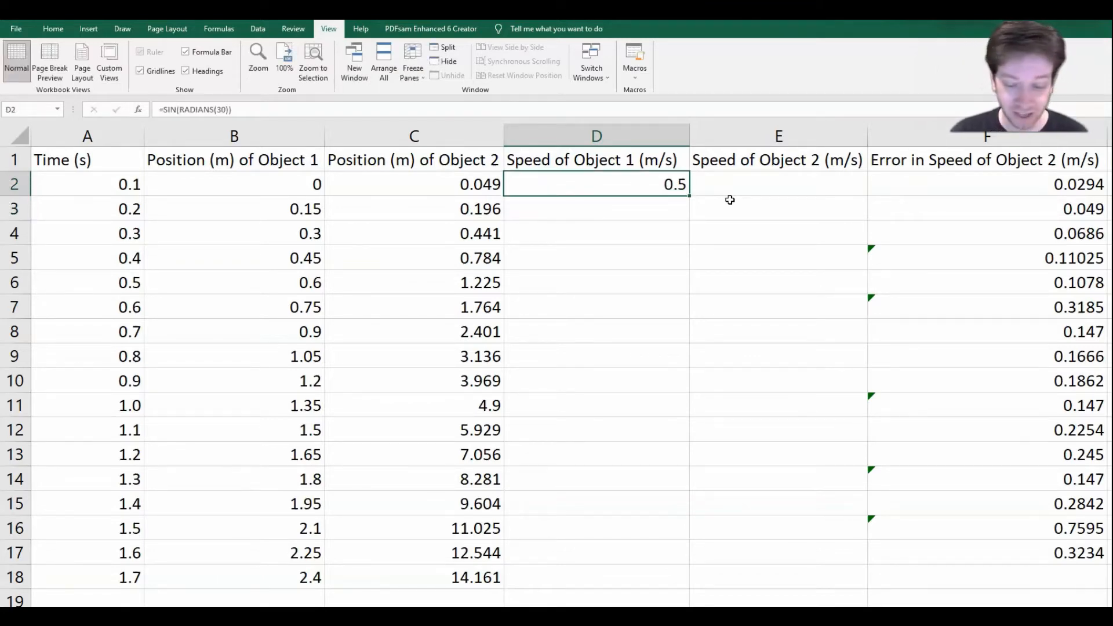
key("Delete")
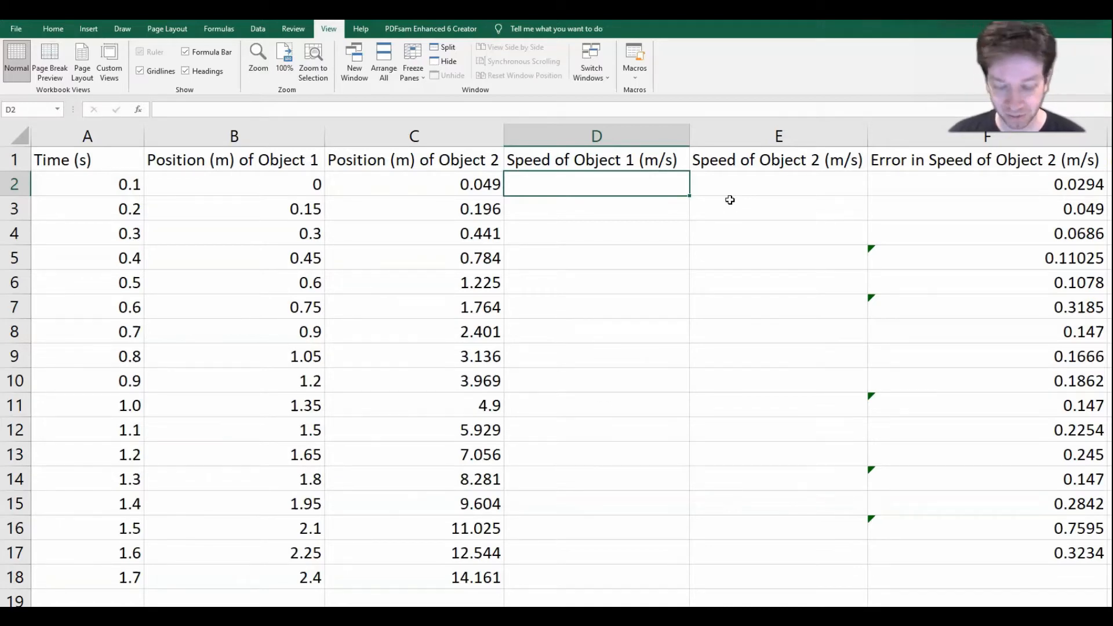
type("=")
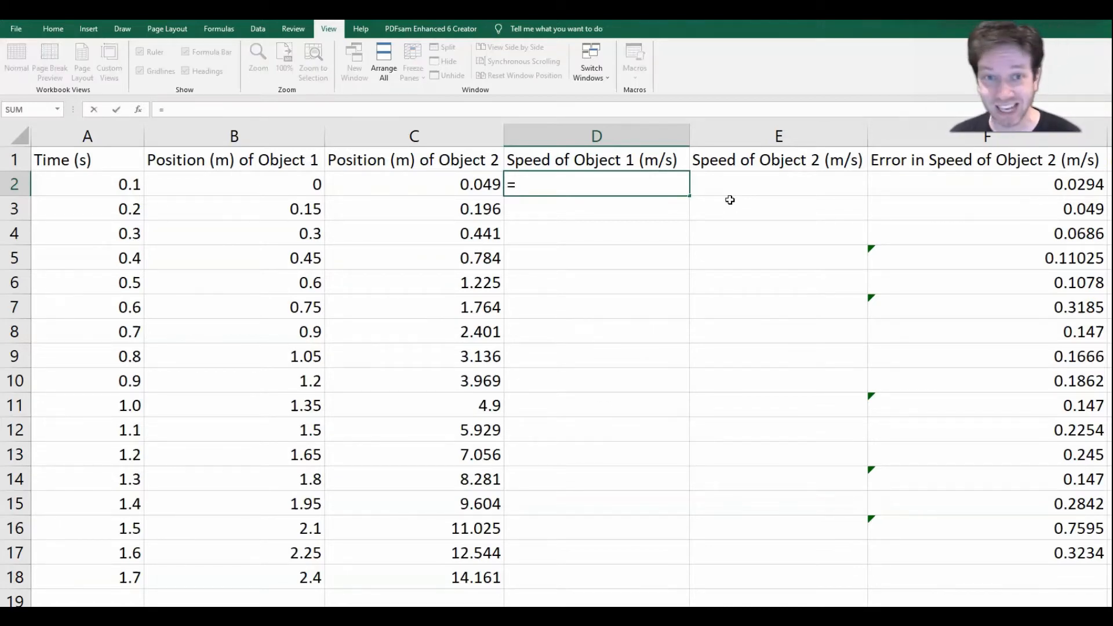
type("(")
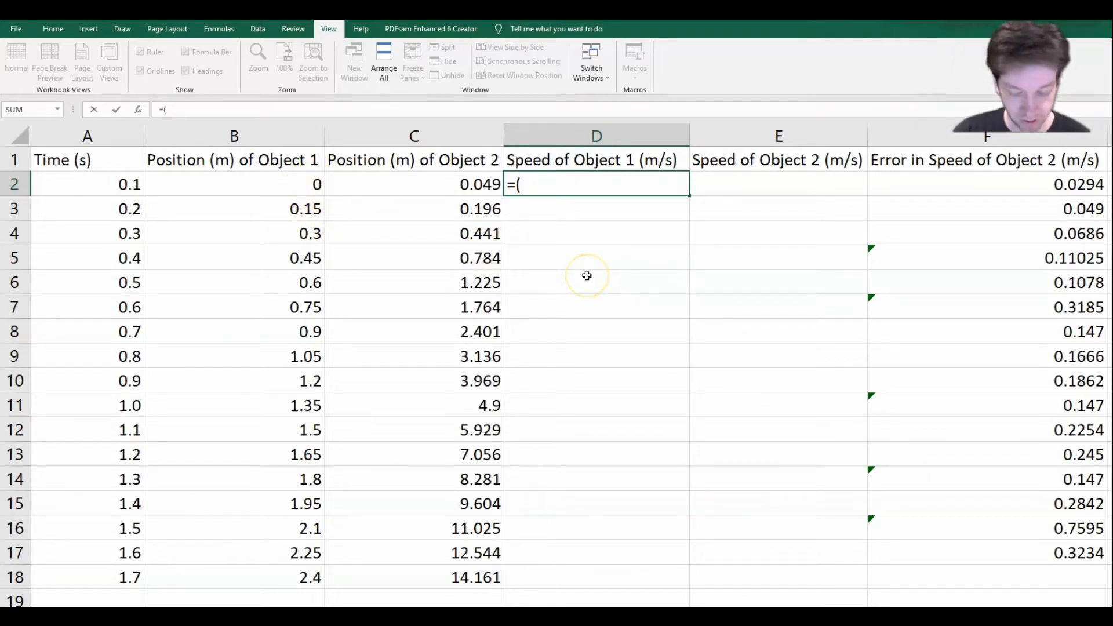
type("B")
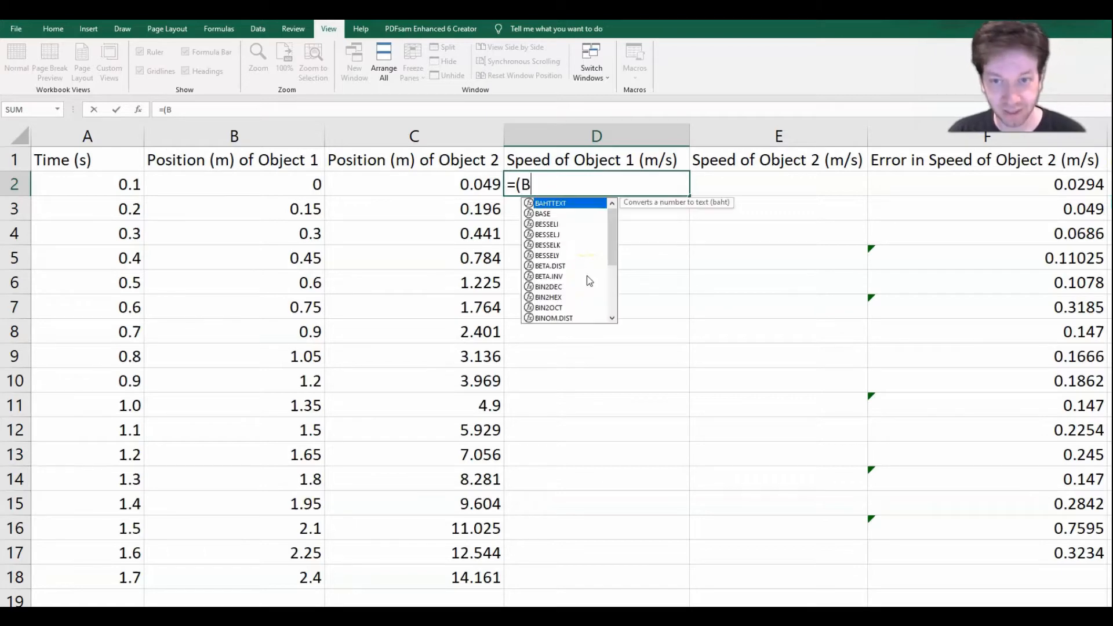
type("3")
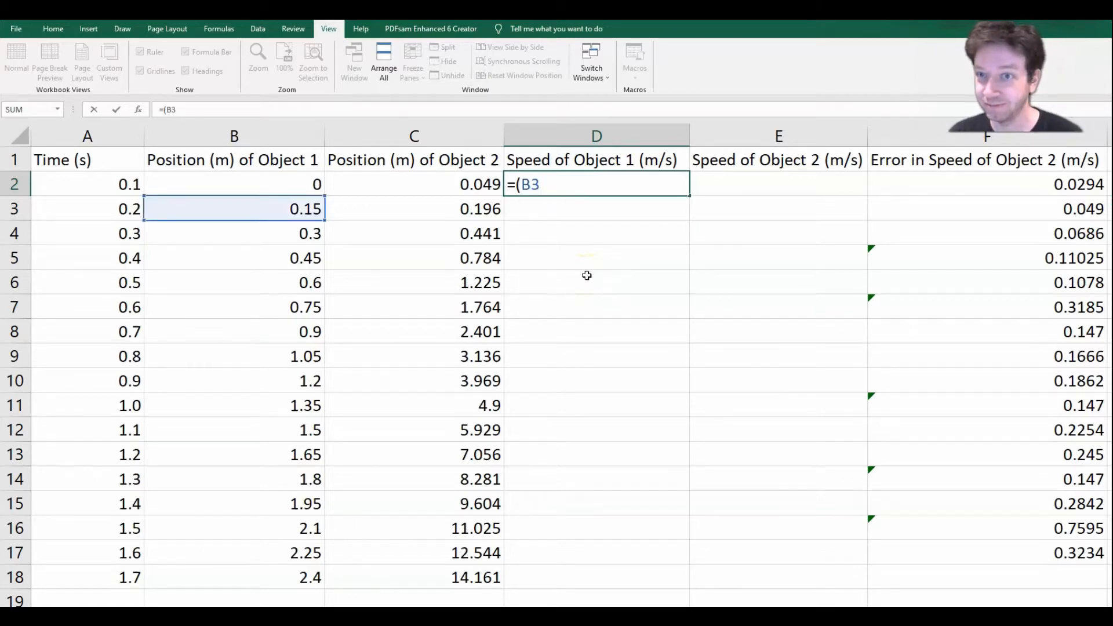
type("-")
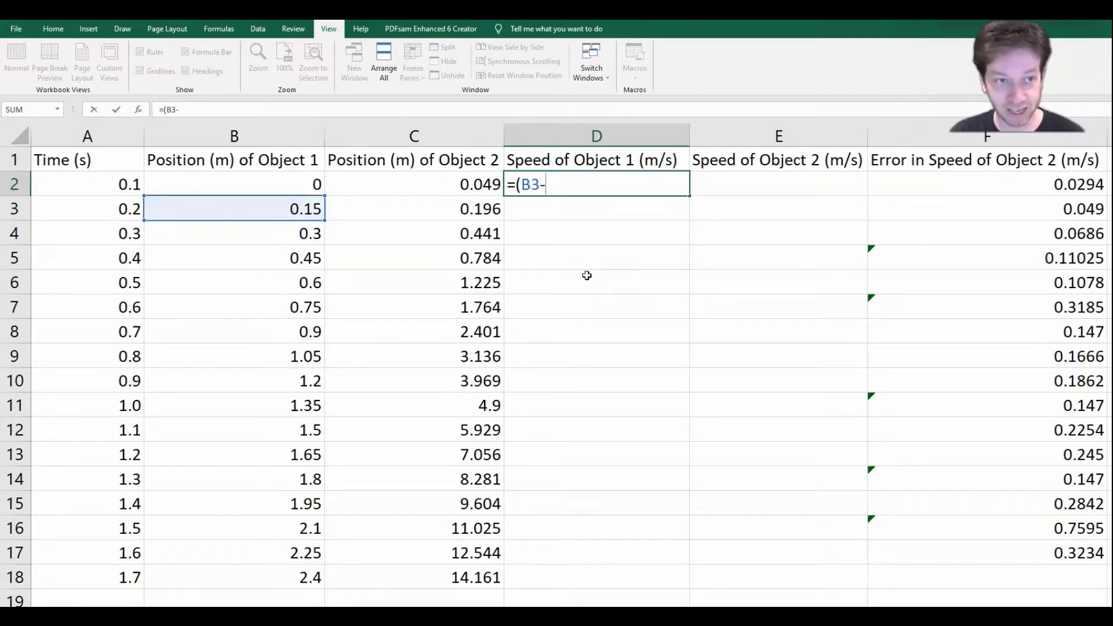
type("B2")
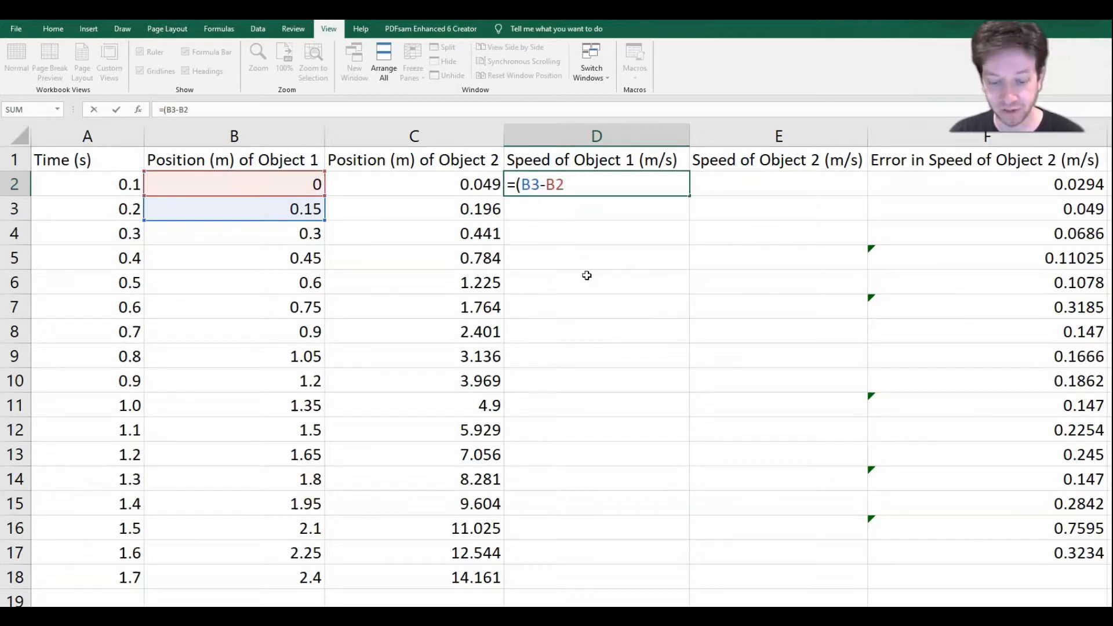
type(")")
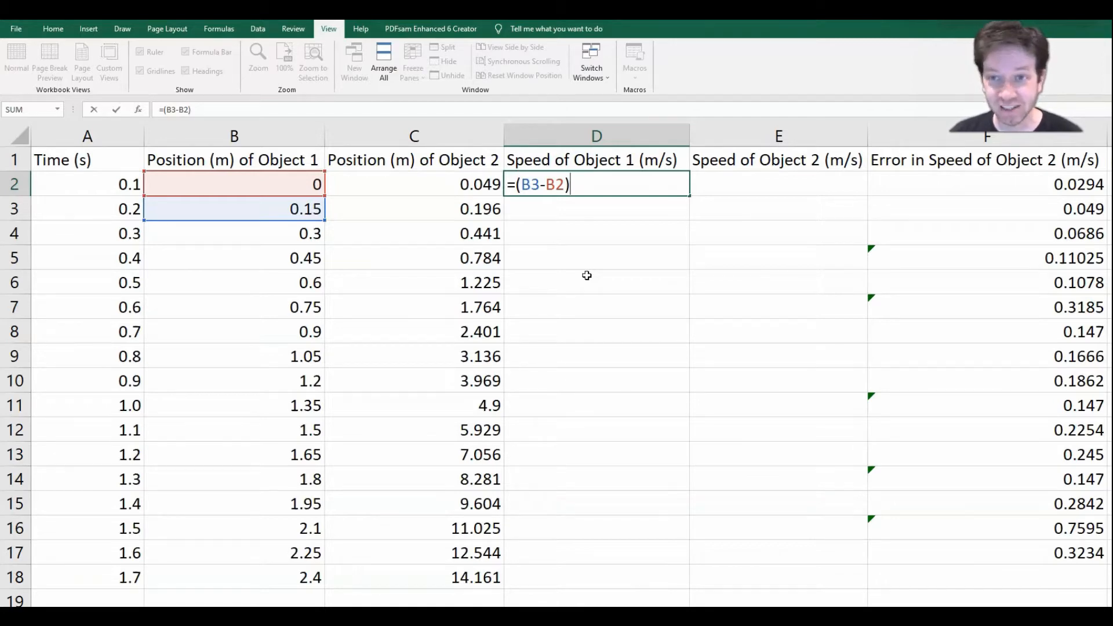
type("/(")
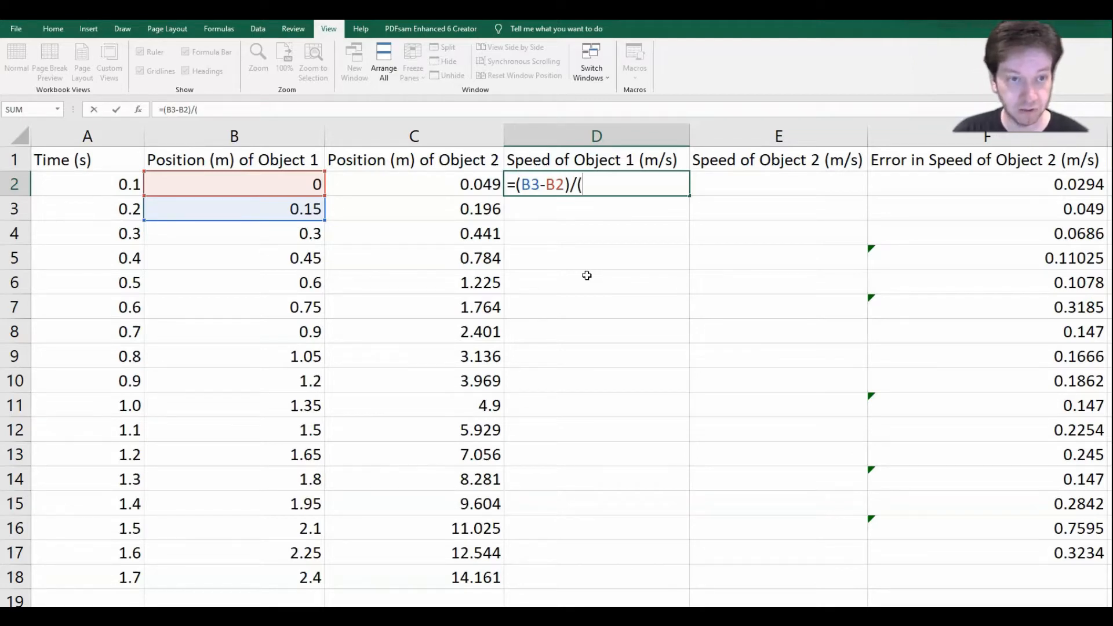
type("A")
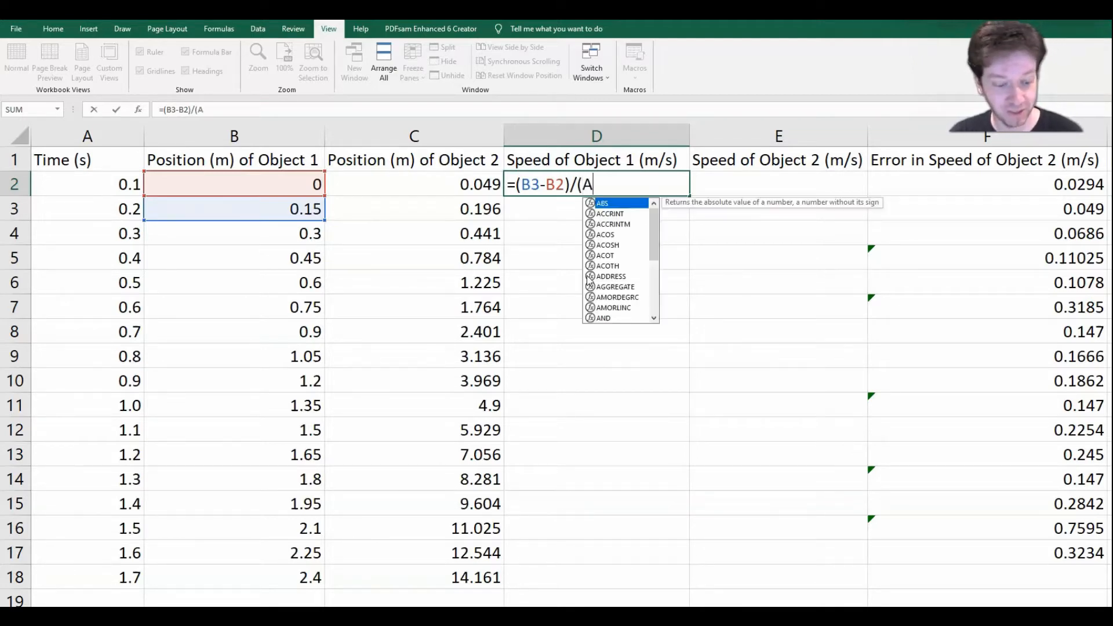
type("3-")
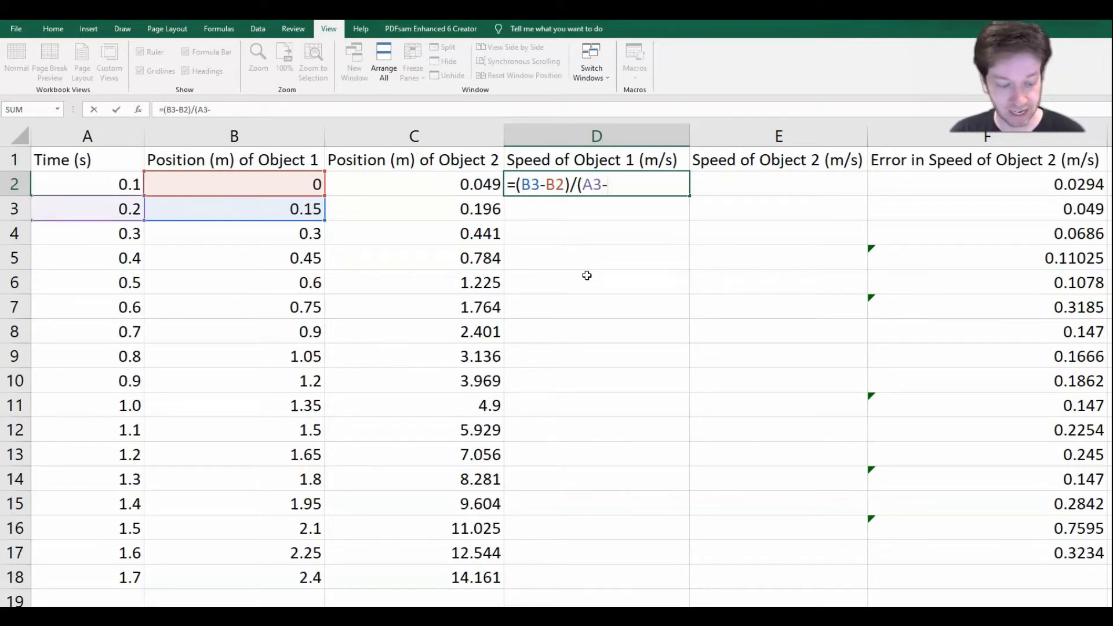
type("A2")
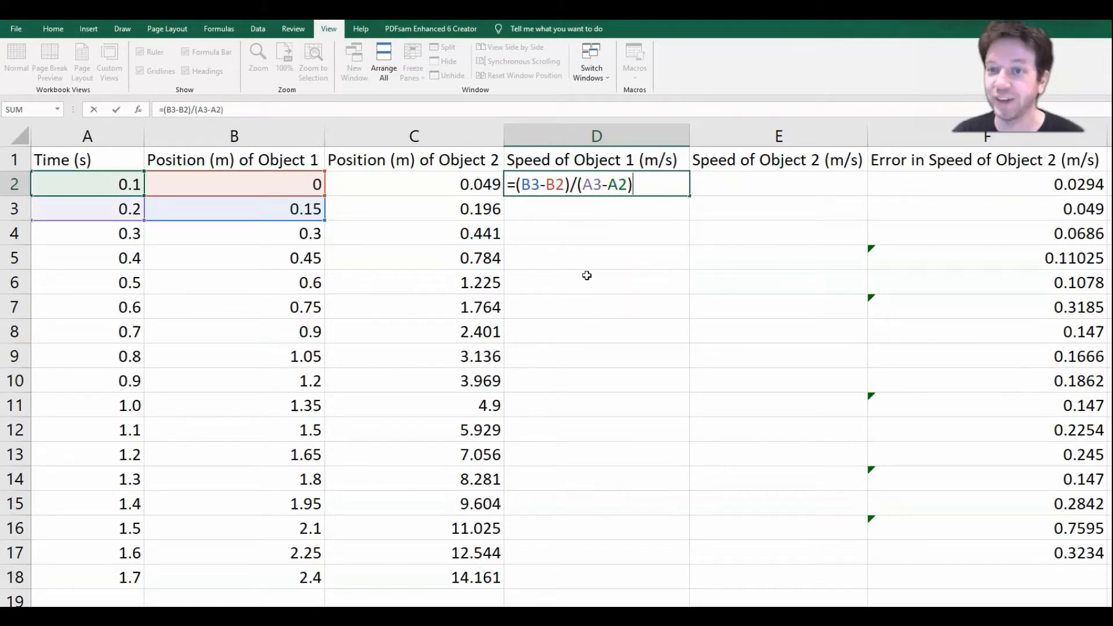
key("Return")
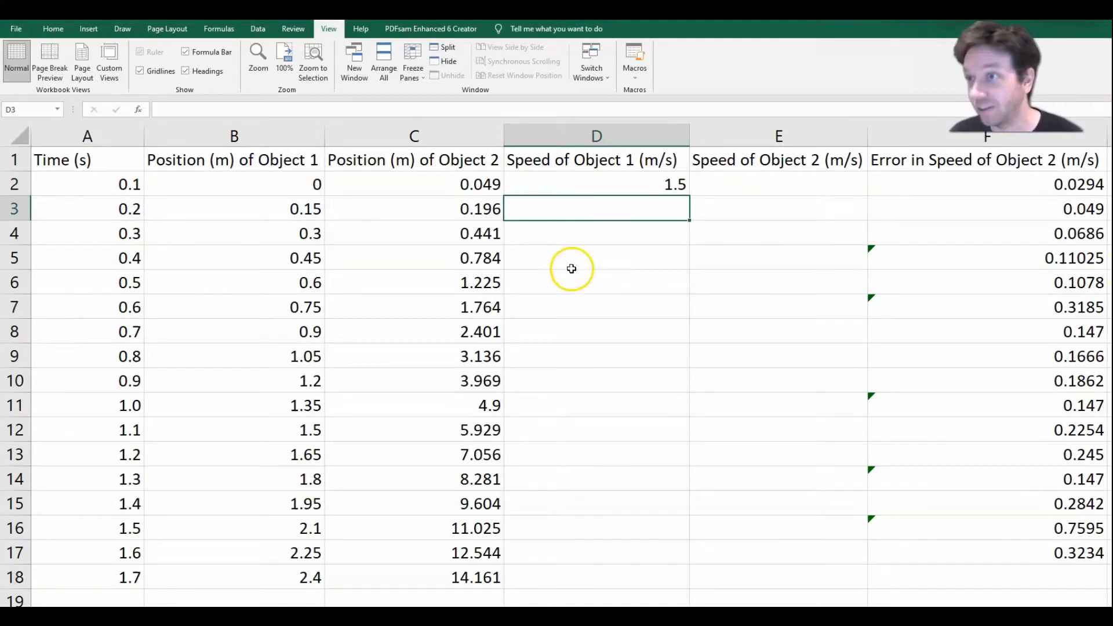
Step: Fill the D2 speed formula down through D18 and check the copied formulas in D3, D4 and D5
left_click(656, 181)
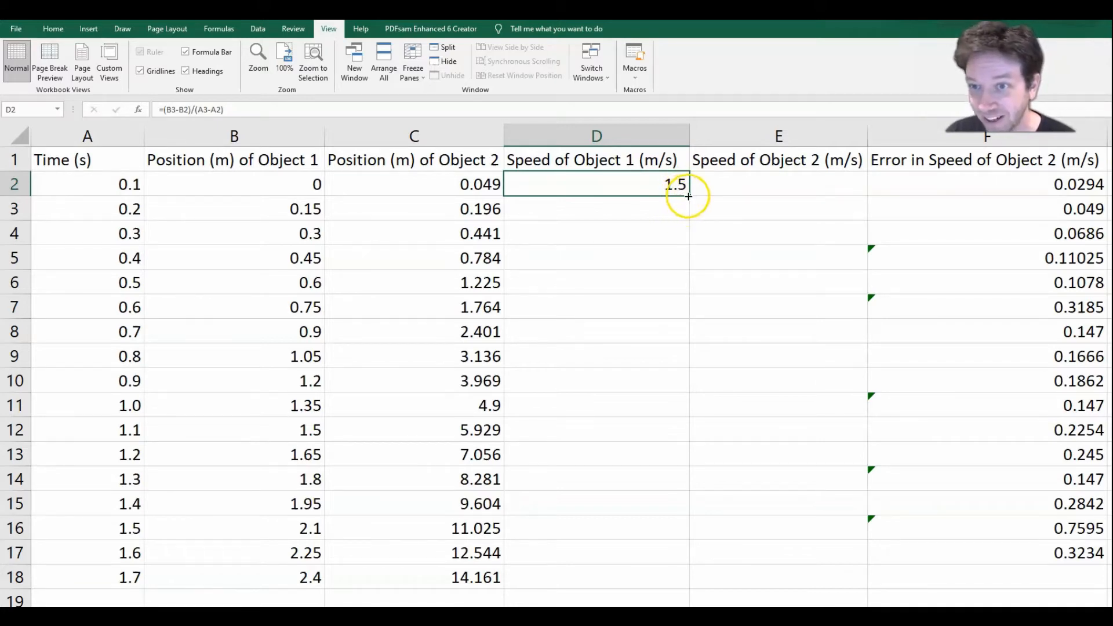
left_click_drag(688, 196, 682, 581)
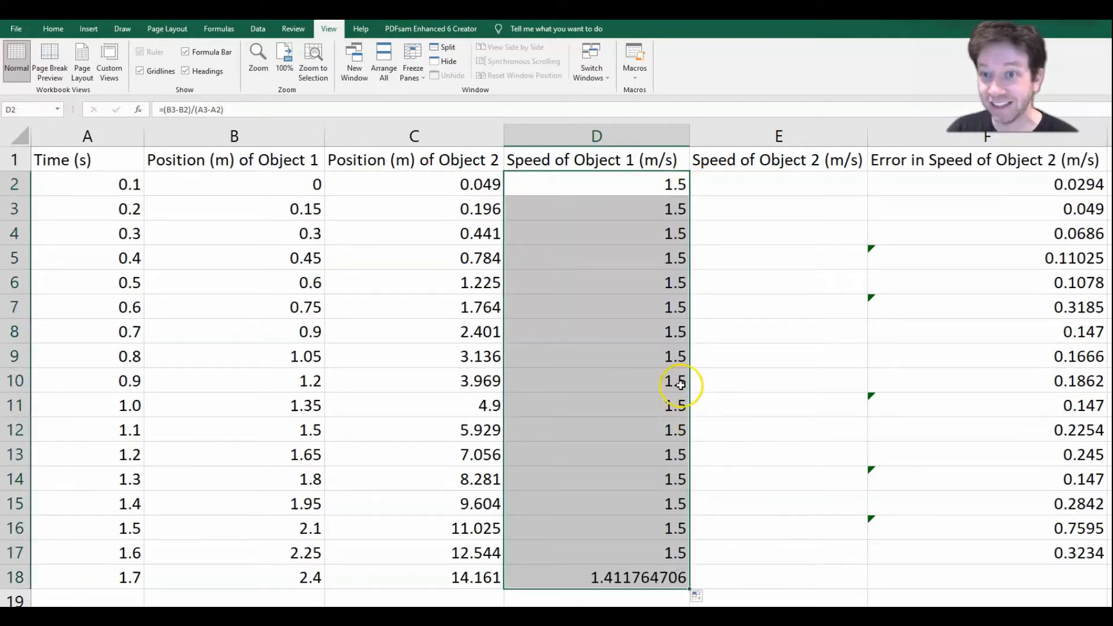
left_click(651, 200)
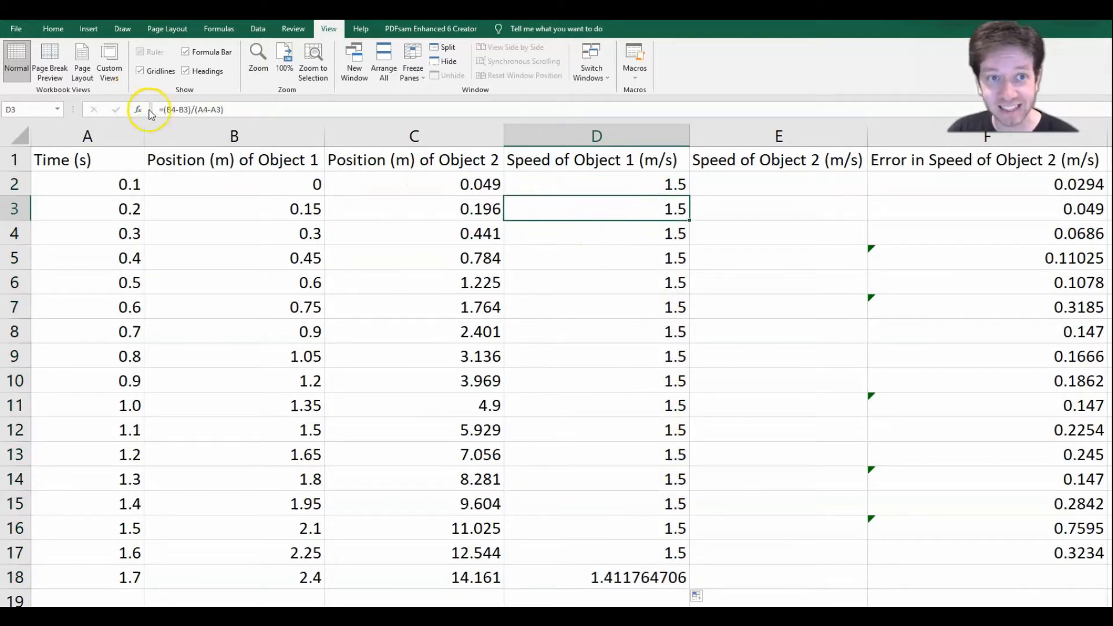
left_click(619, 236)
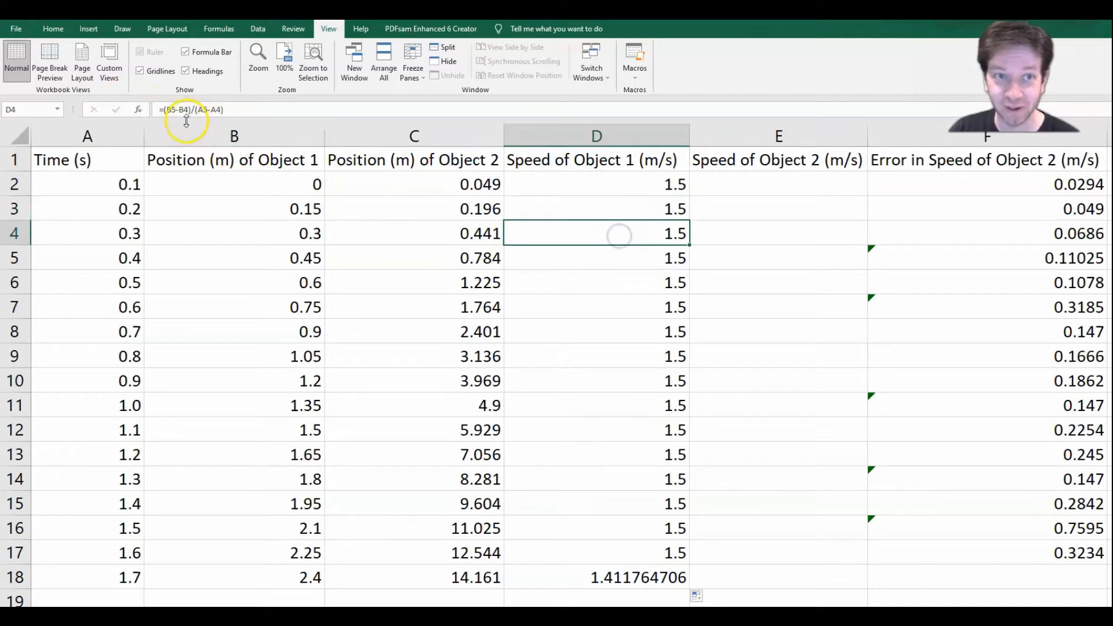
left_click(600, 258)
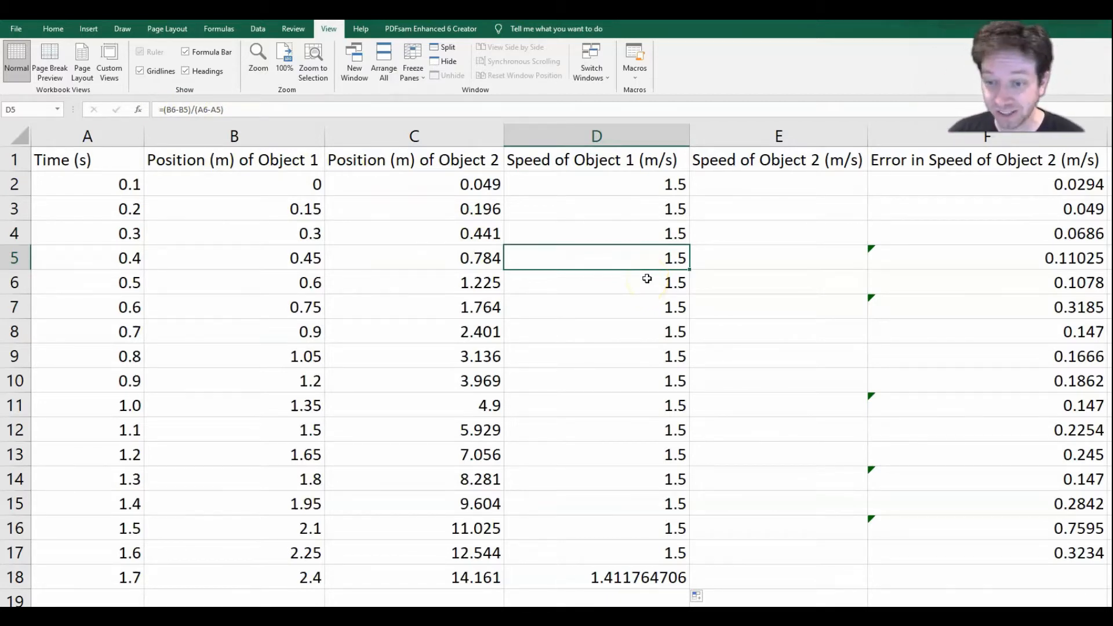
Step: Clear the Object 1 speed formula from cell D18, the last data row
left_click(628, 584)
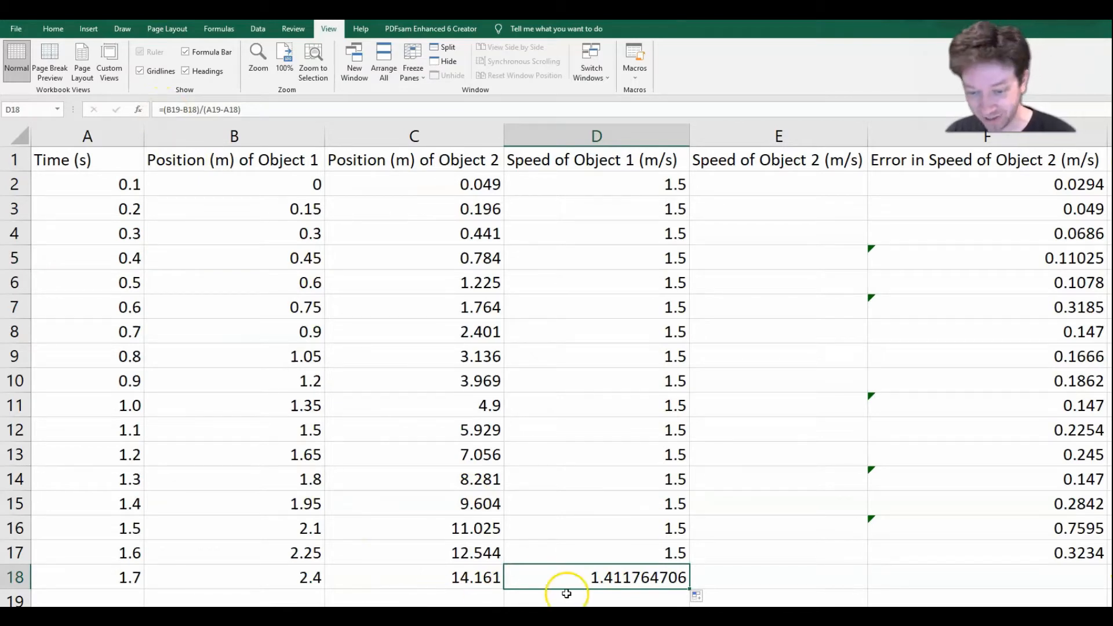
key("Delete")
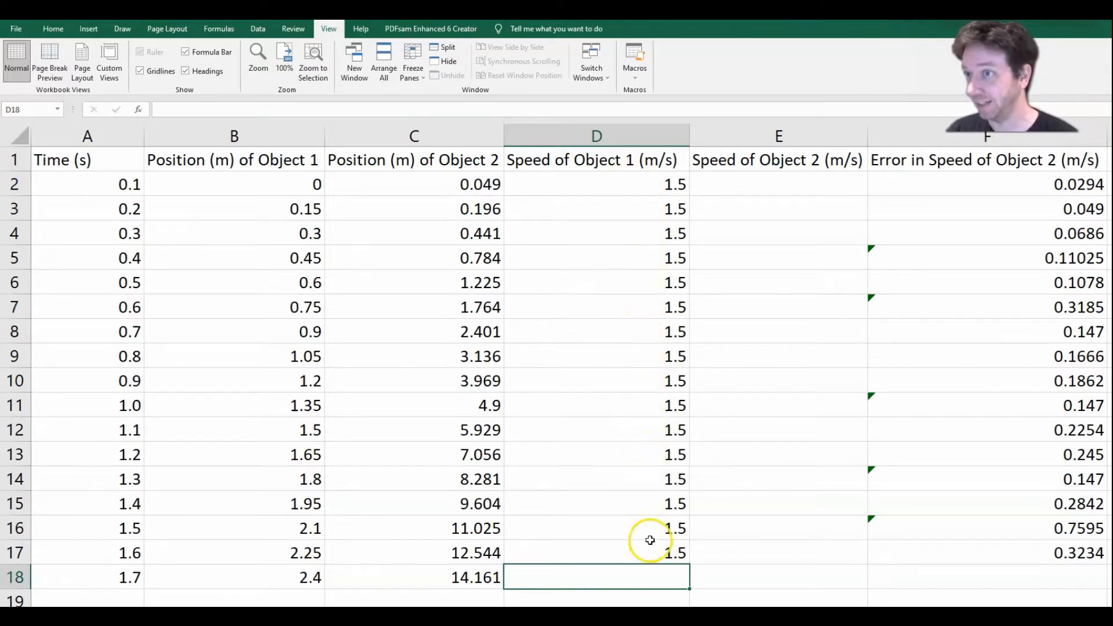
Step: Calculate the speed of Object 2 in E2 with =(C3-C2)/(A3-A2) and fill the formula down through E17
left_click(757, 186)
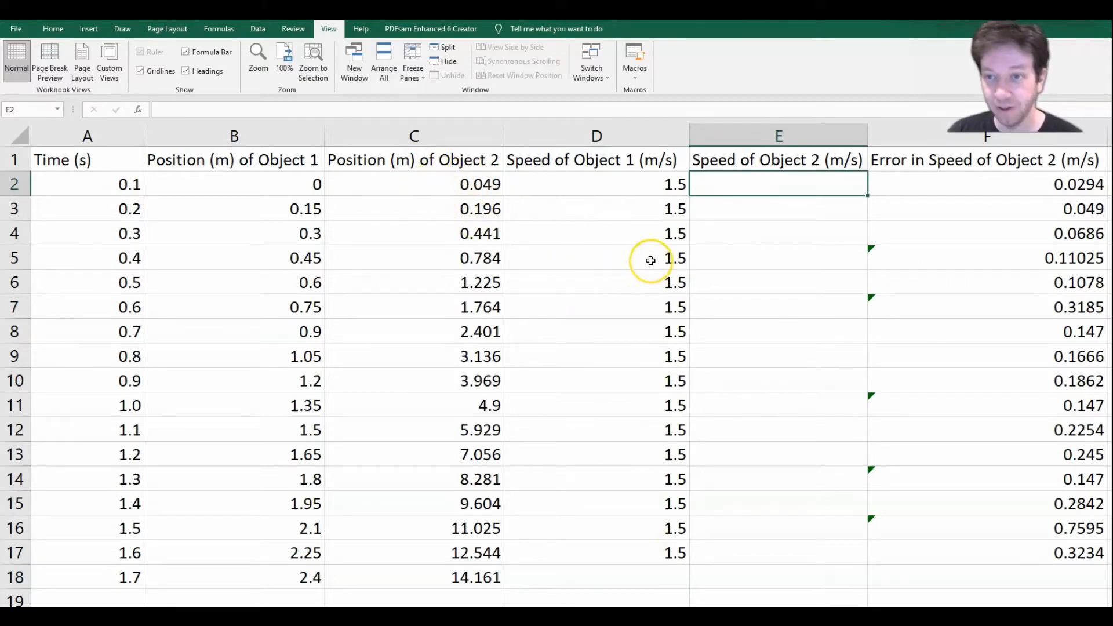
type("=")
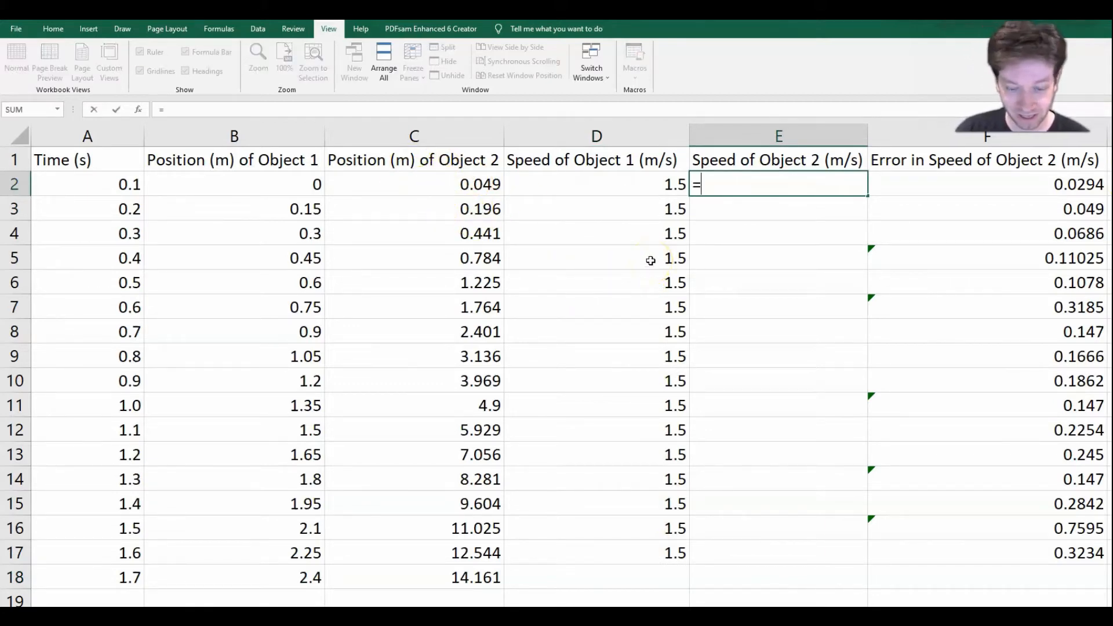
type("(C")
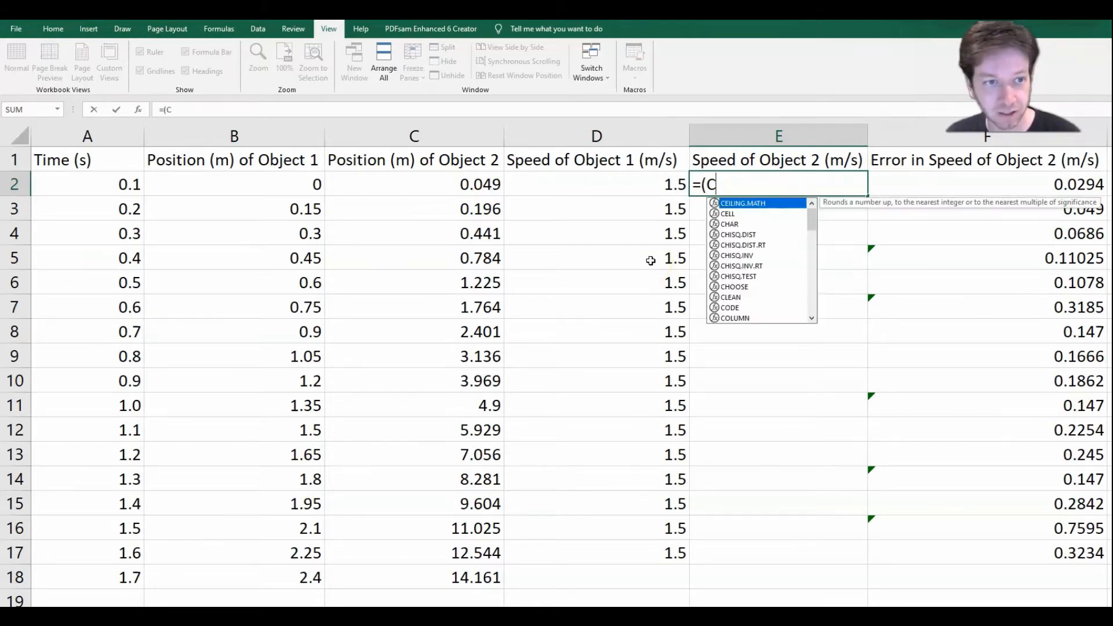
type("3-C2)/")
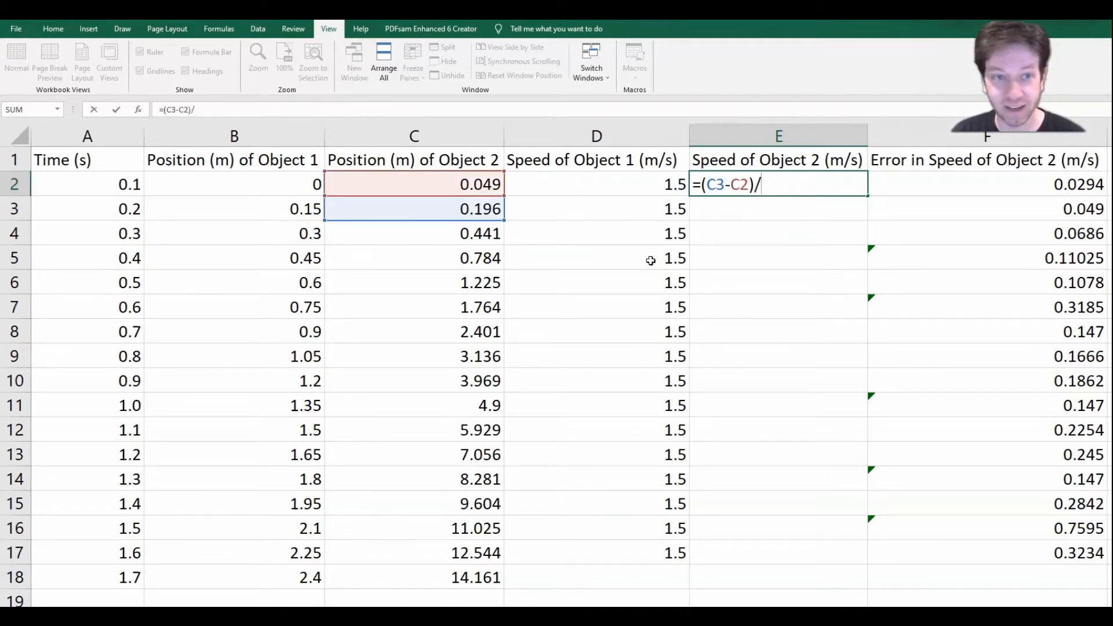
type("A")
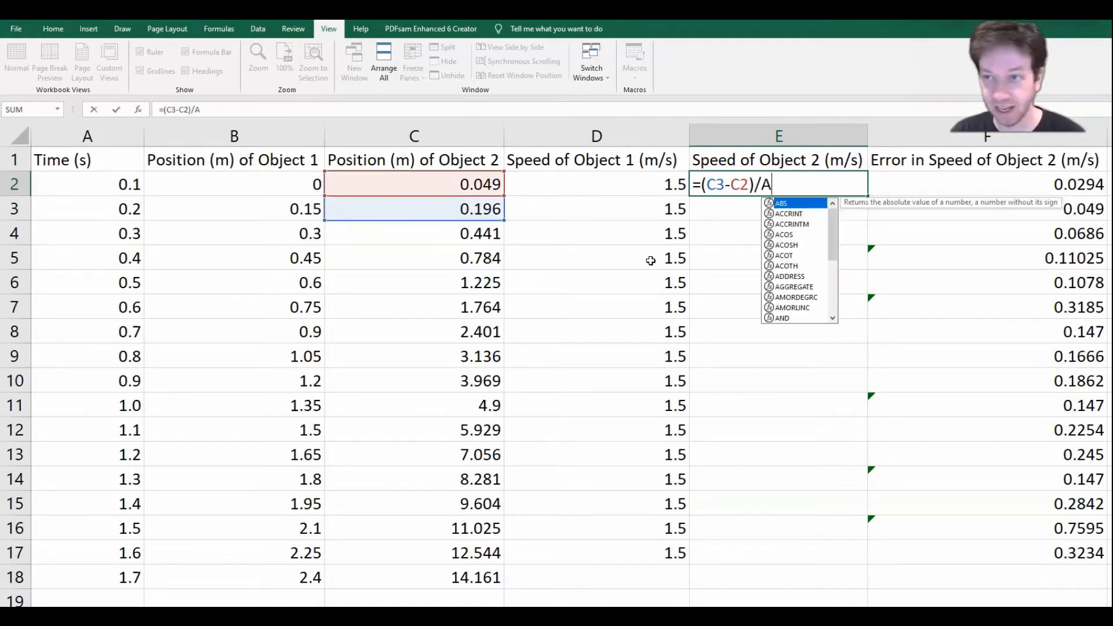
key("BackSpace")
type("(")
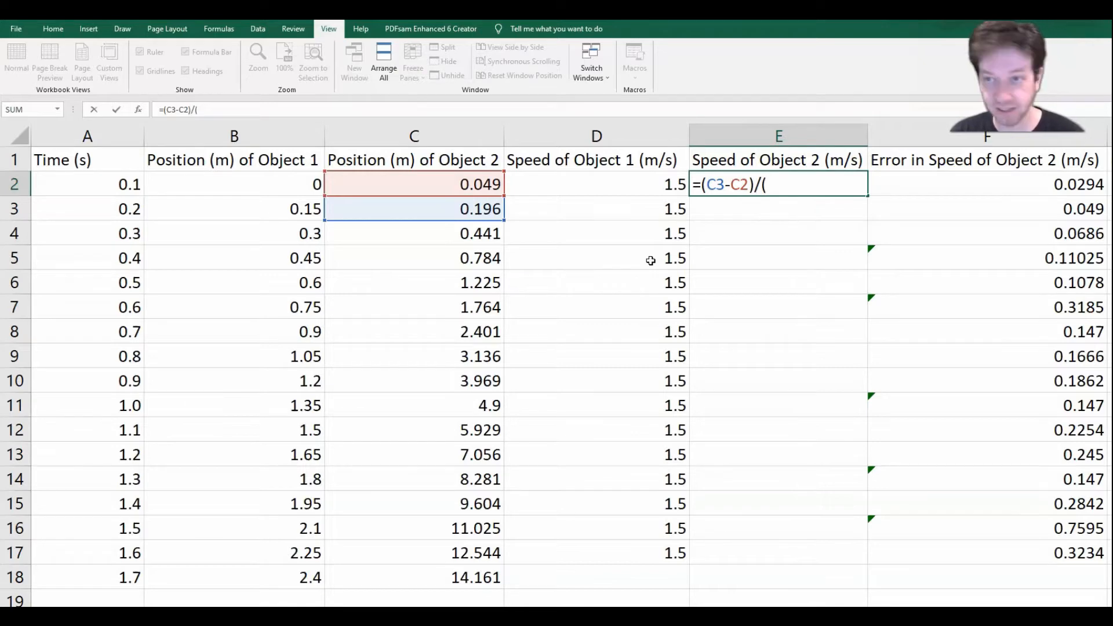
type("A3-A2")
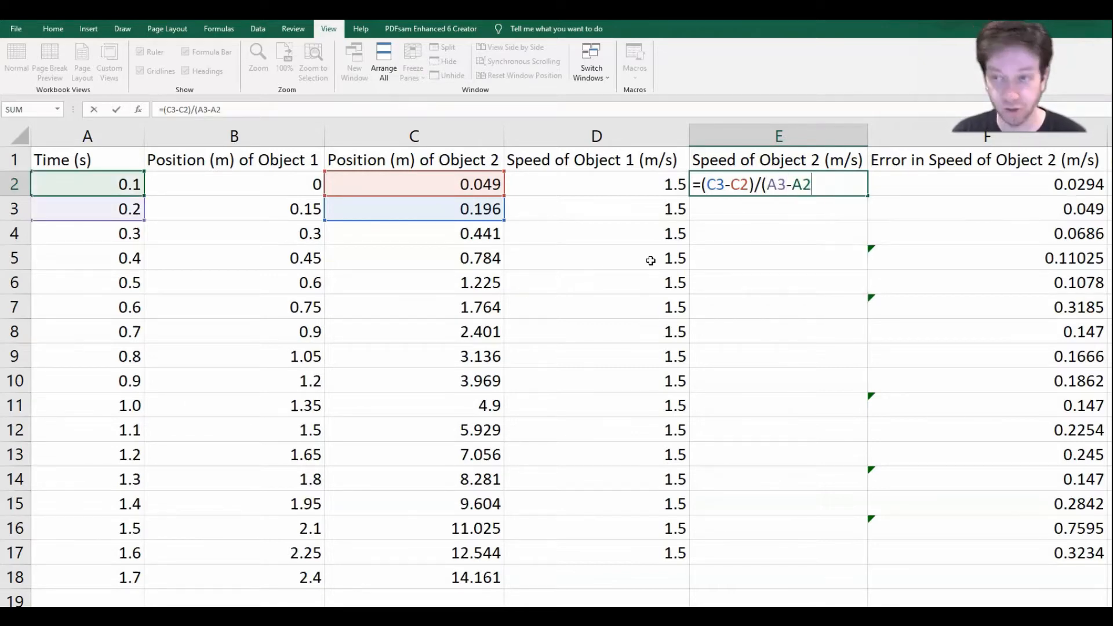
type(")")
key("Return")
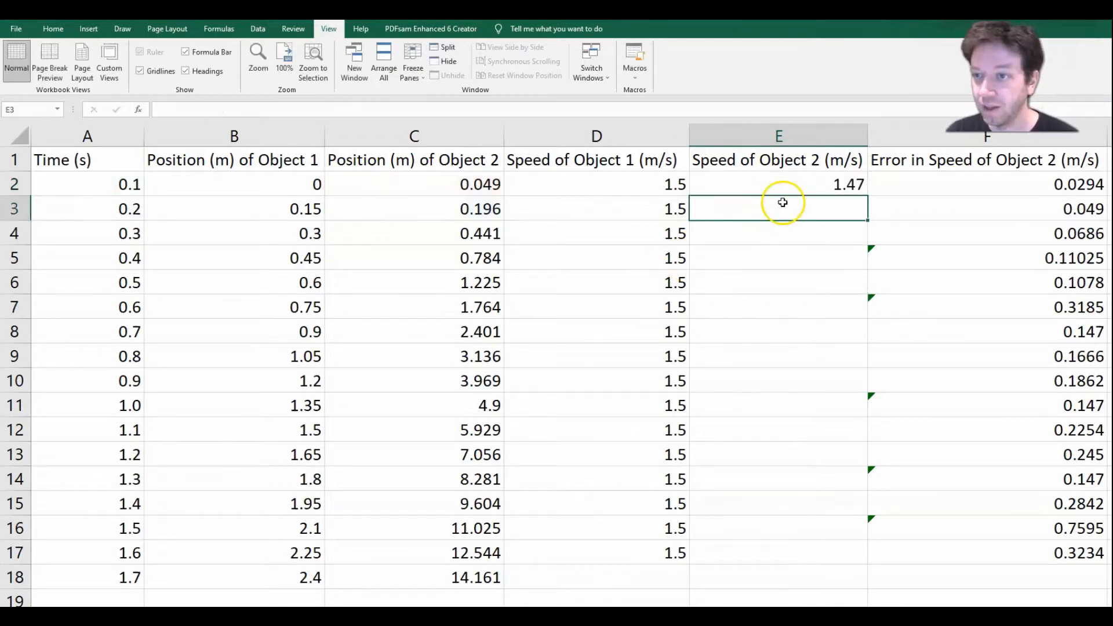
left_click(817, 186)
mouse_move(867, 196)
left_mouse_down()
mouse_move(854, 321)
mouse_move(863, 569)
left_mouse_up()
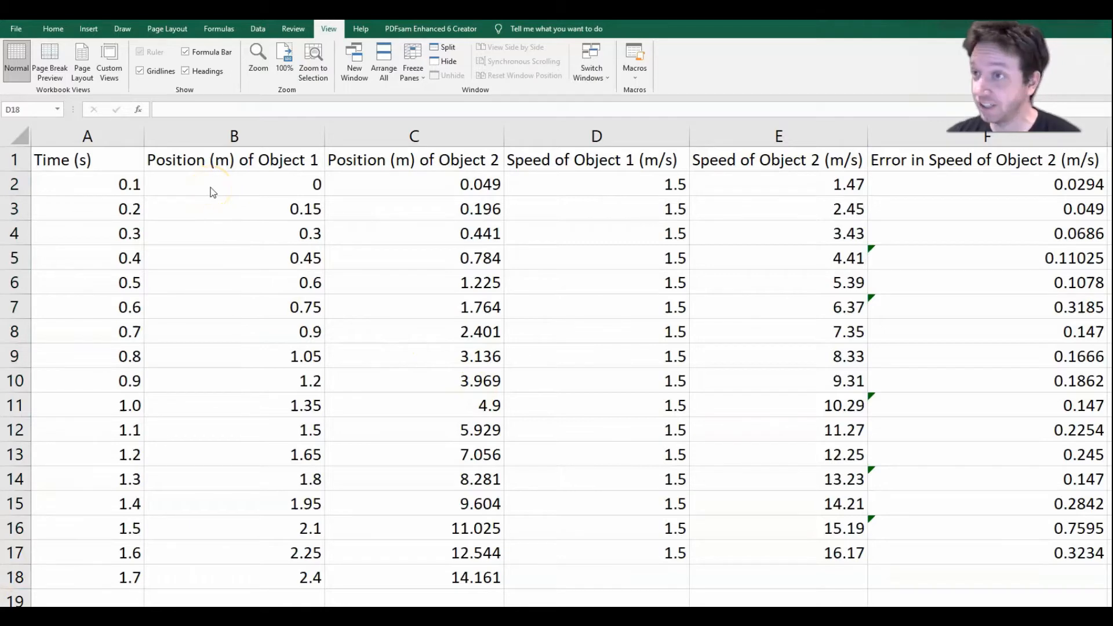
Step: Insert a markers-only scatter chart of A2:B18 and move it clear of the time and Object 1 position columns
left_click(99, 185)
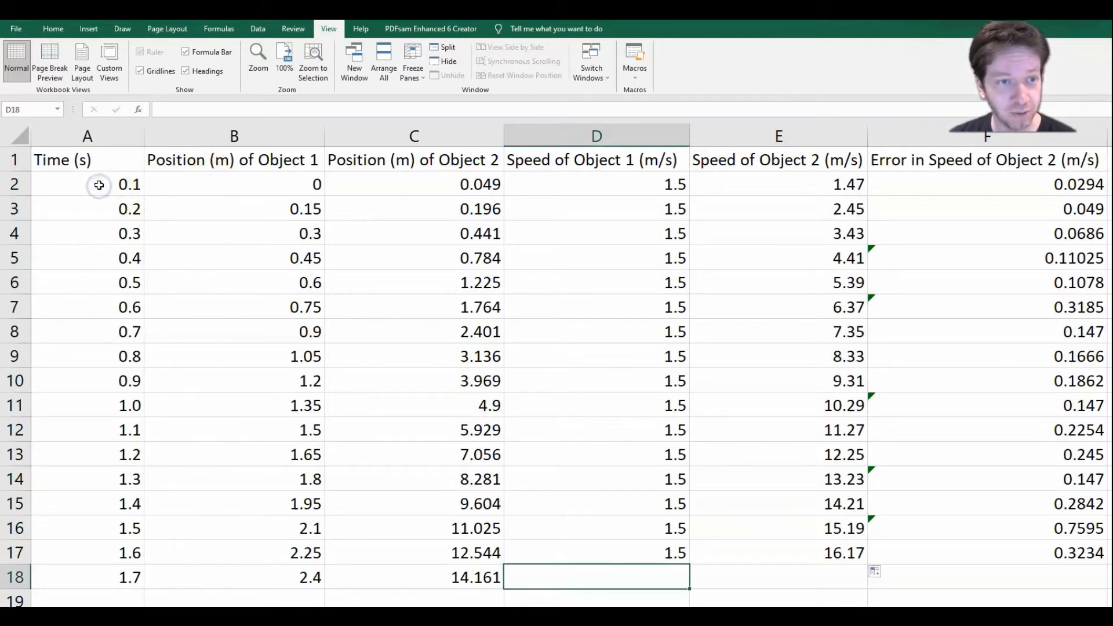
left_click_drag(98, 186, 195, 578)
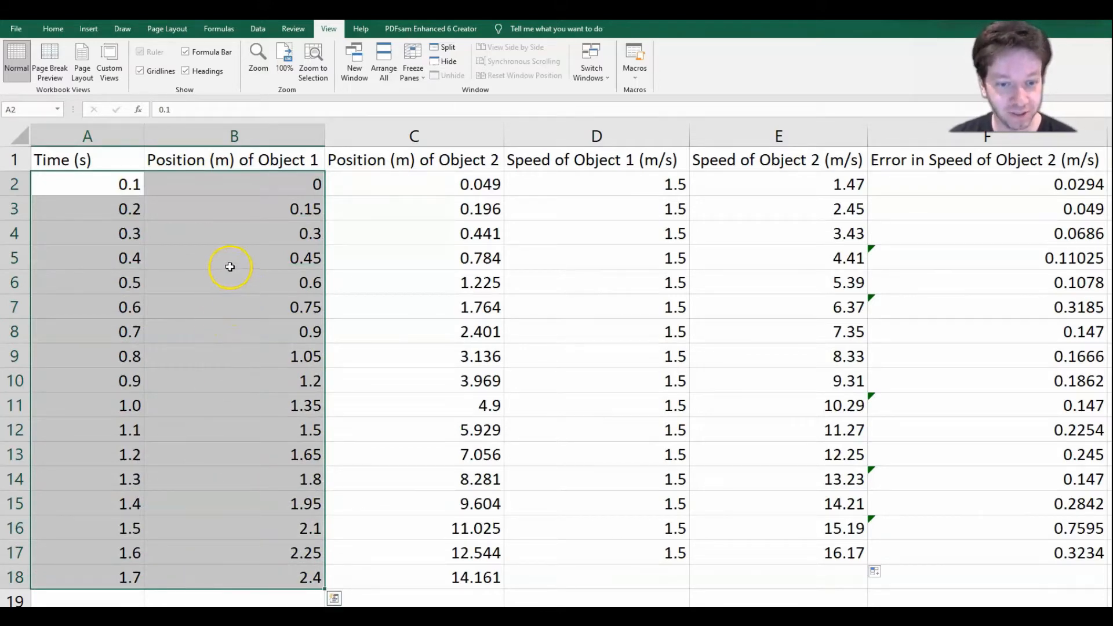
left_click(90, 28)
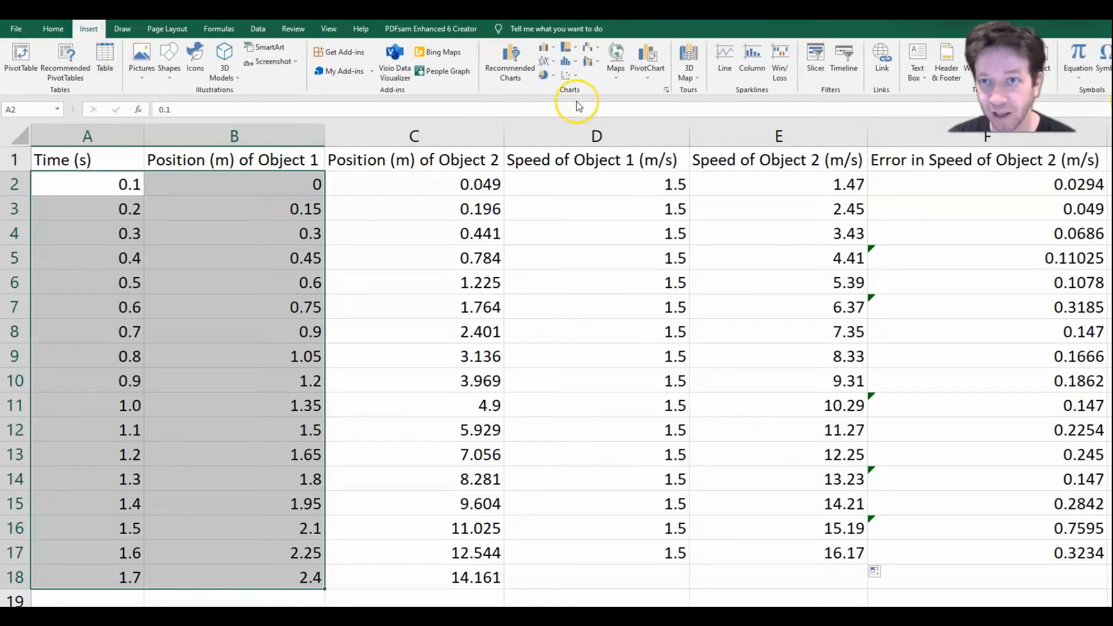
left_click(576, 75)
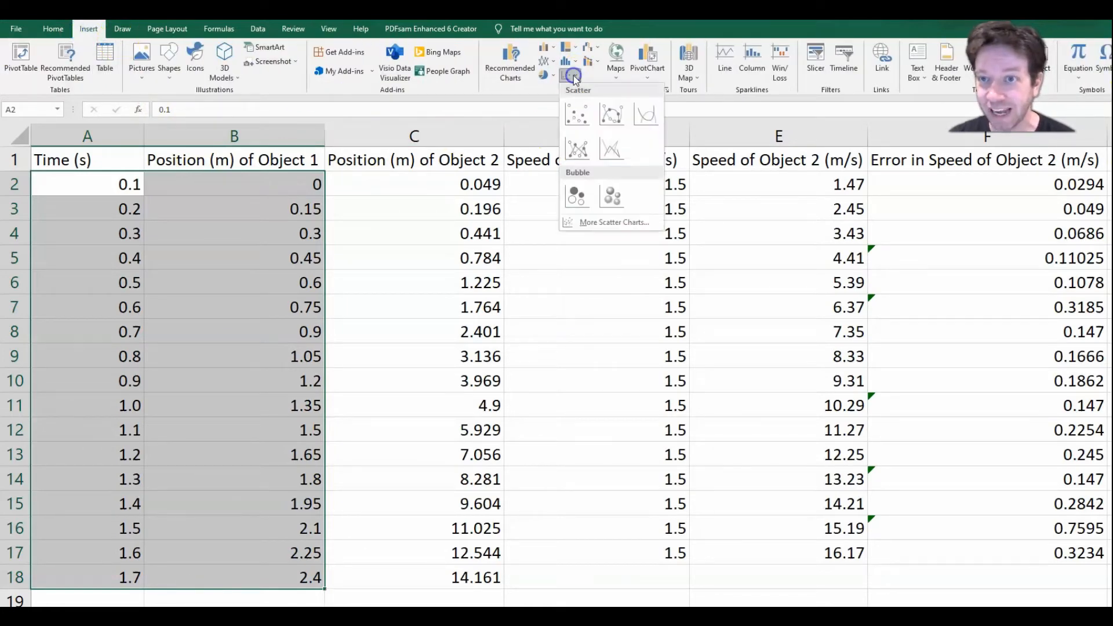
left_click(577, 113)
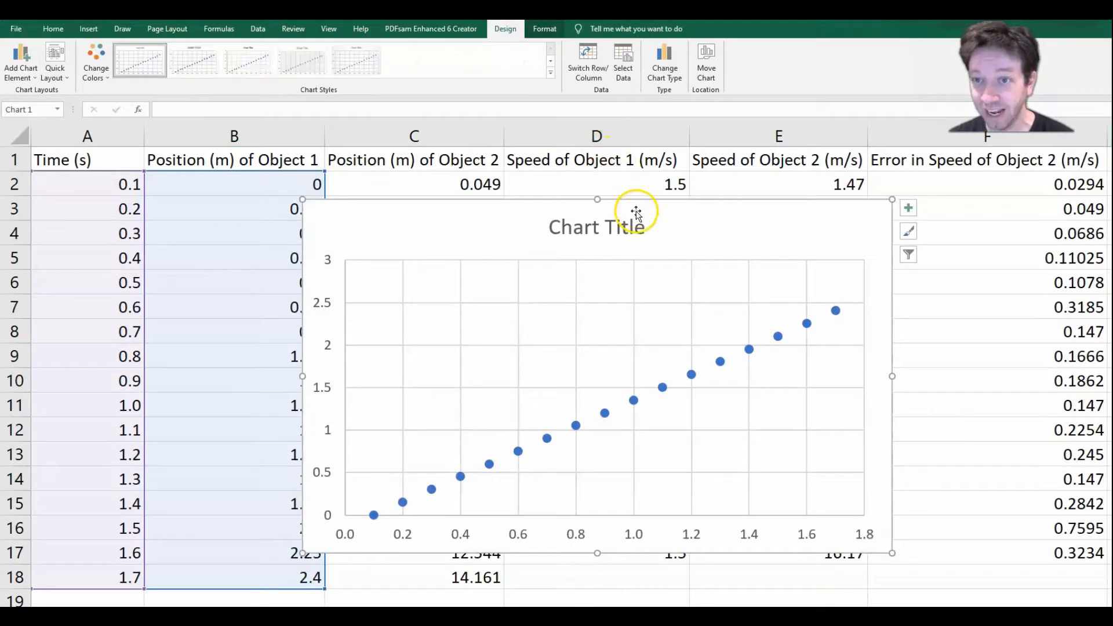
left_click_drag(641, 206, 704, 181)
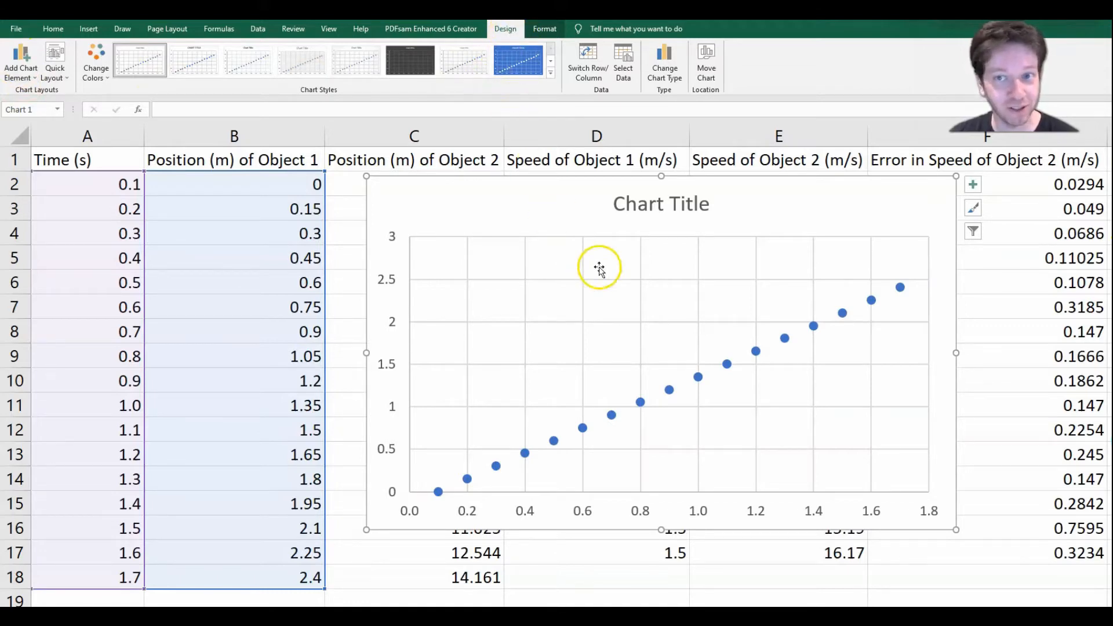
Step: Set the chart title to "Position Time Graph for Object 1"
left_click(29, 67)
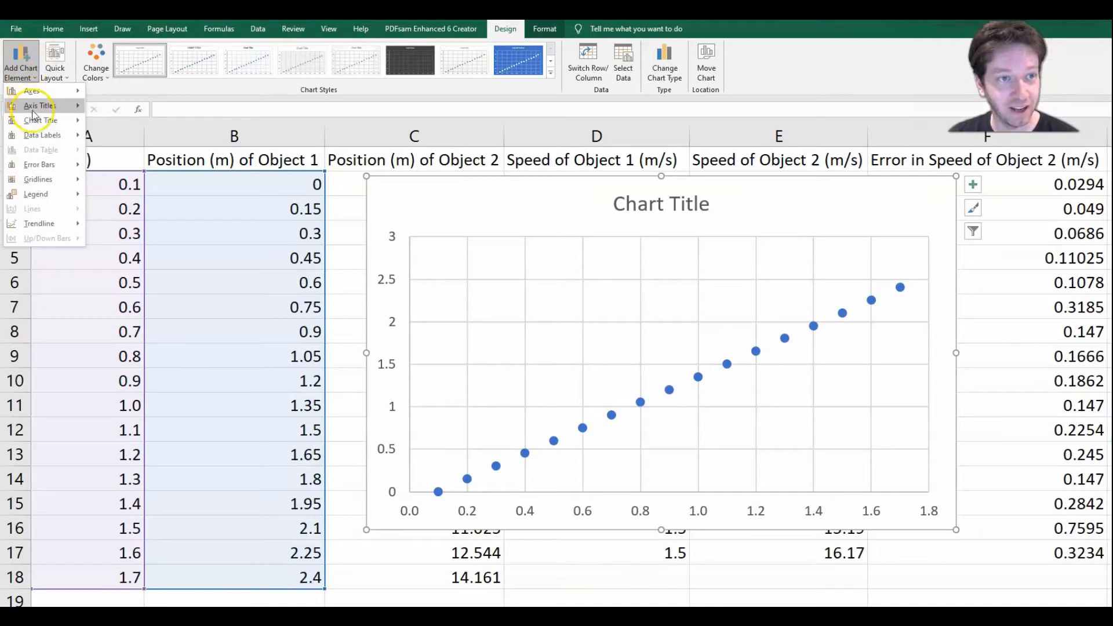
left_click(58, 122)
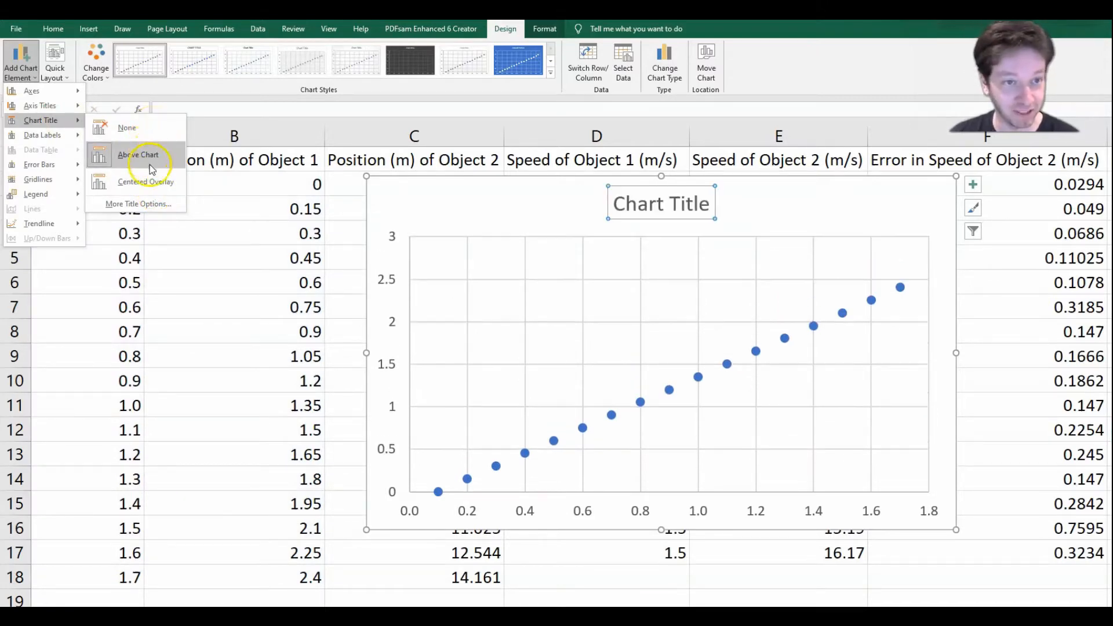
left_click(150, 182)
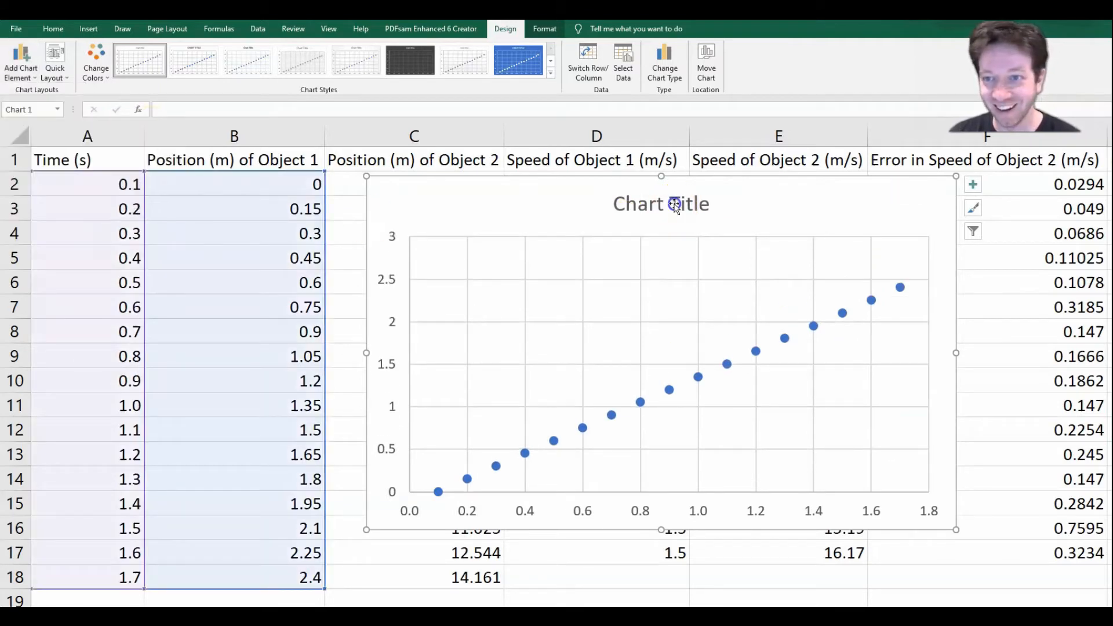
left_click(673, 203)
left_click(706, 208)
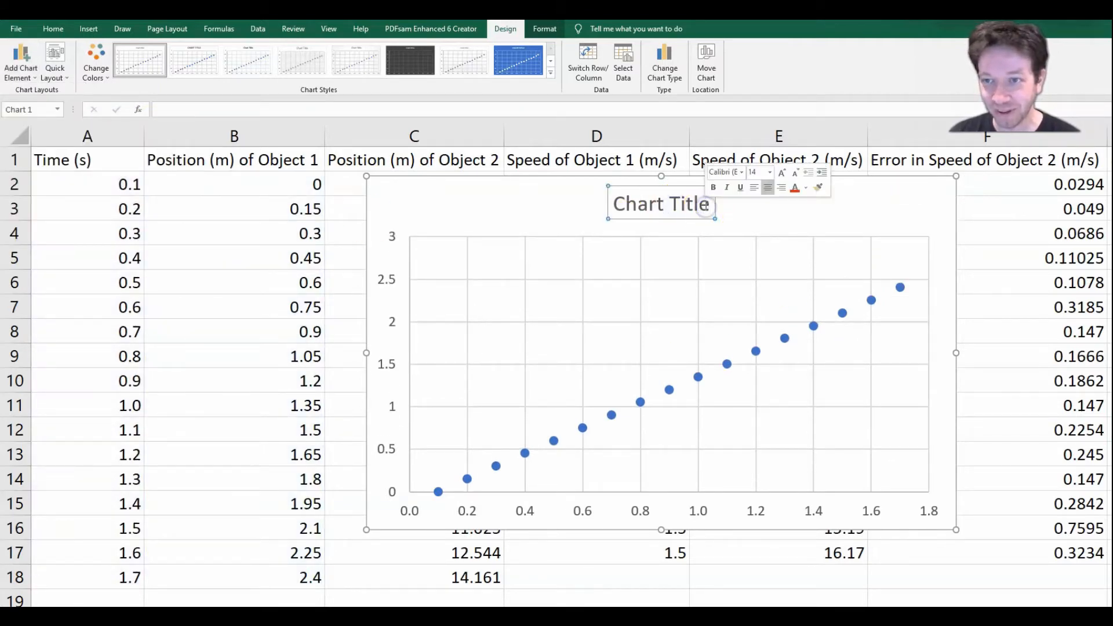
left_click_drag(708, 204, 637, 206)
type("Posti")
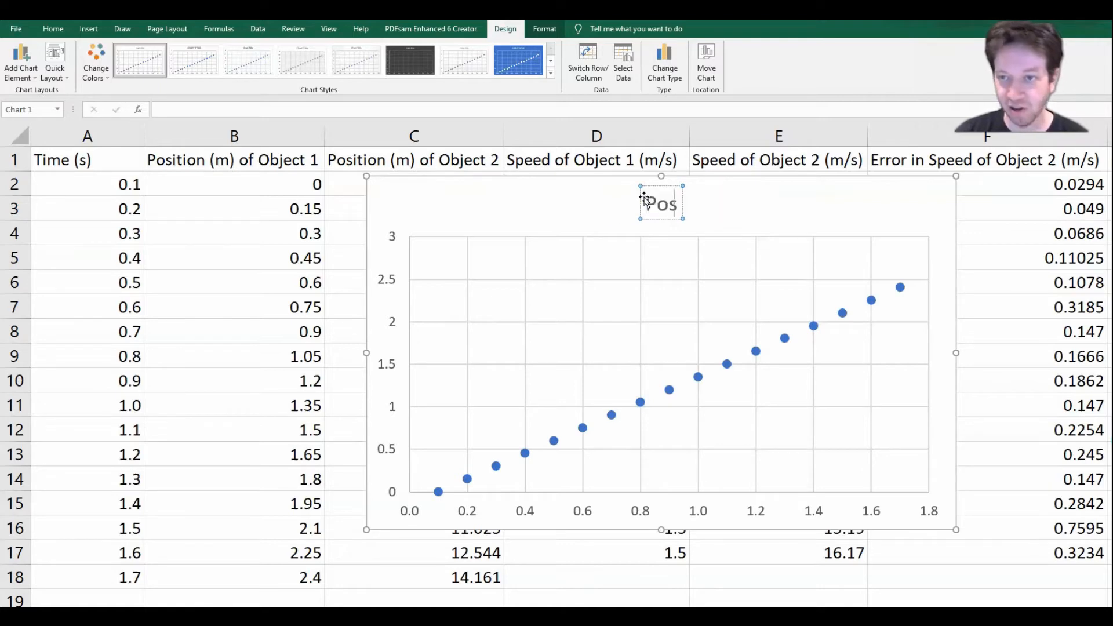
key("BackSpace")
key("BackSpace")
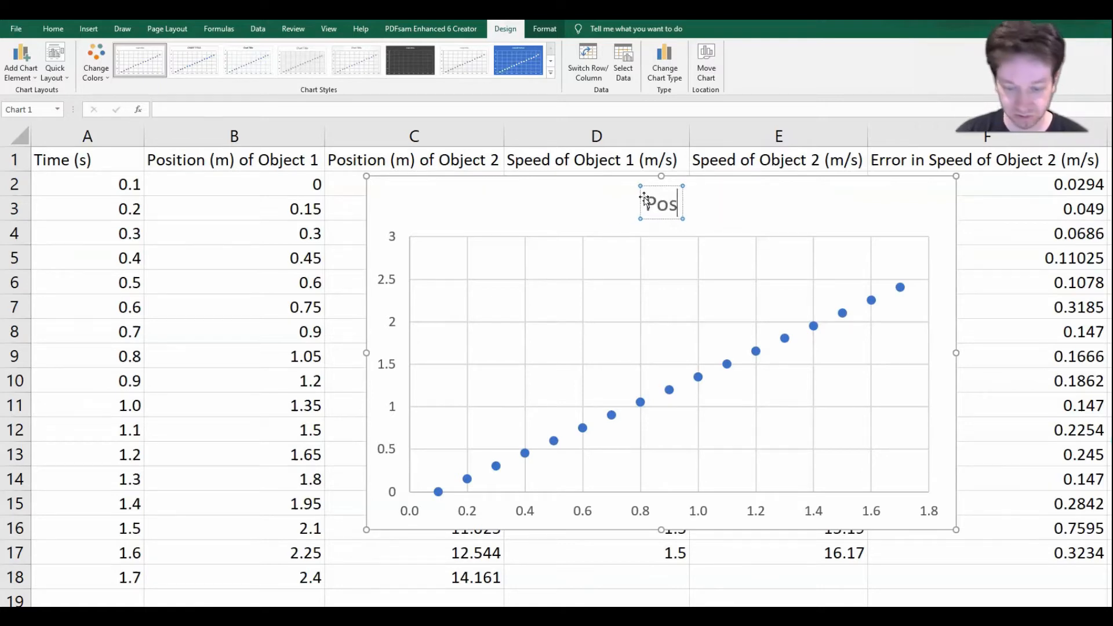
type("ition T")
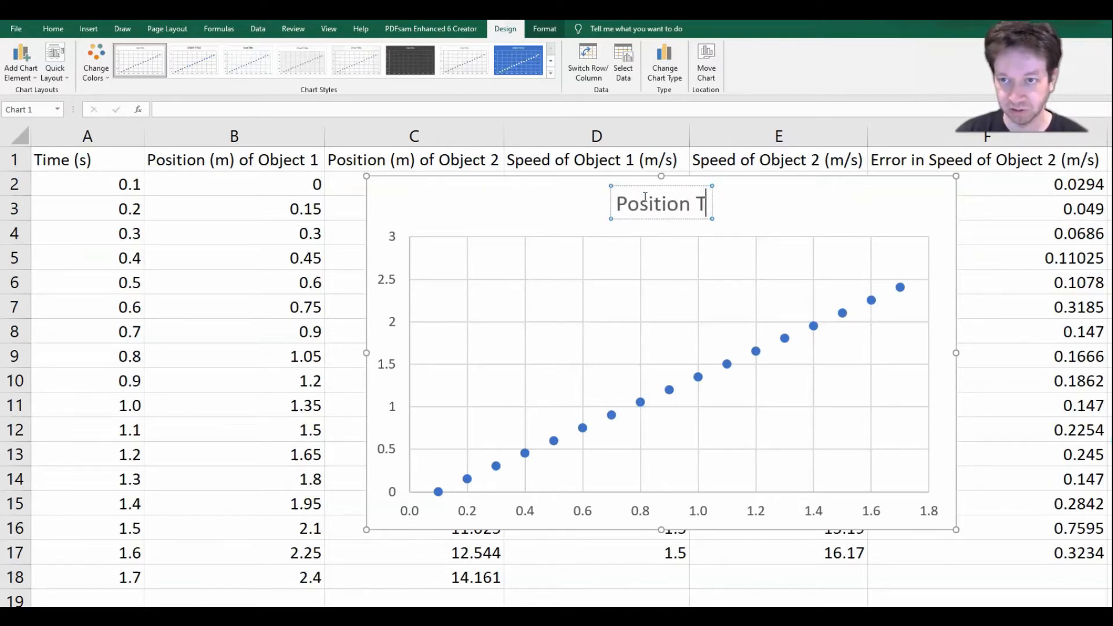
type("ime Graph for O")
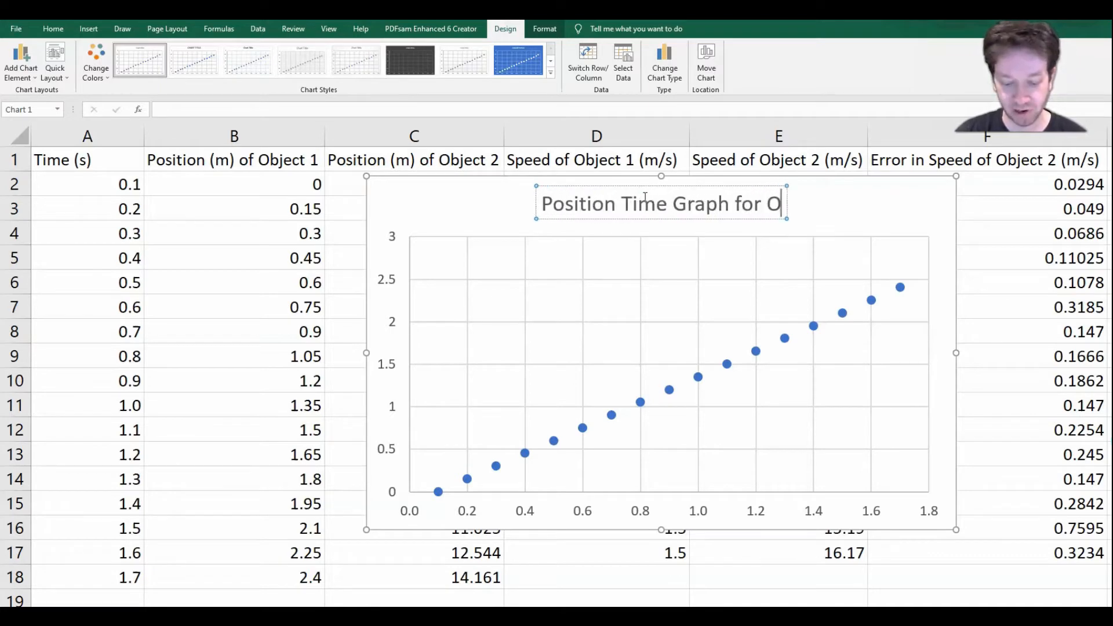
type("bject 1")
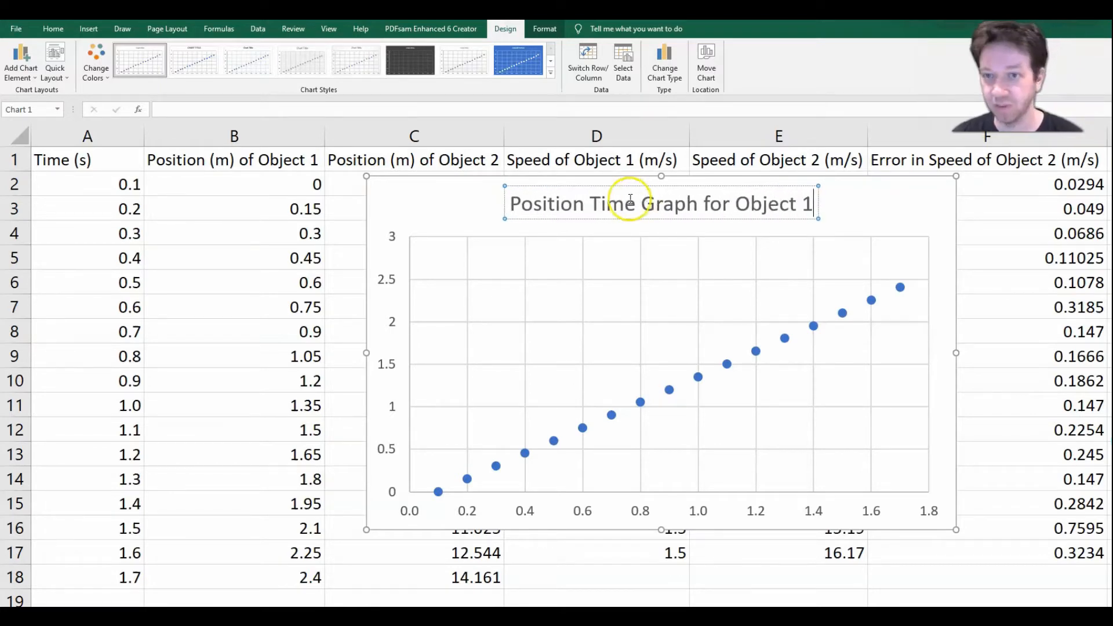
left_click(485, 200)
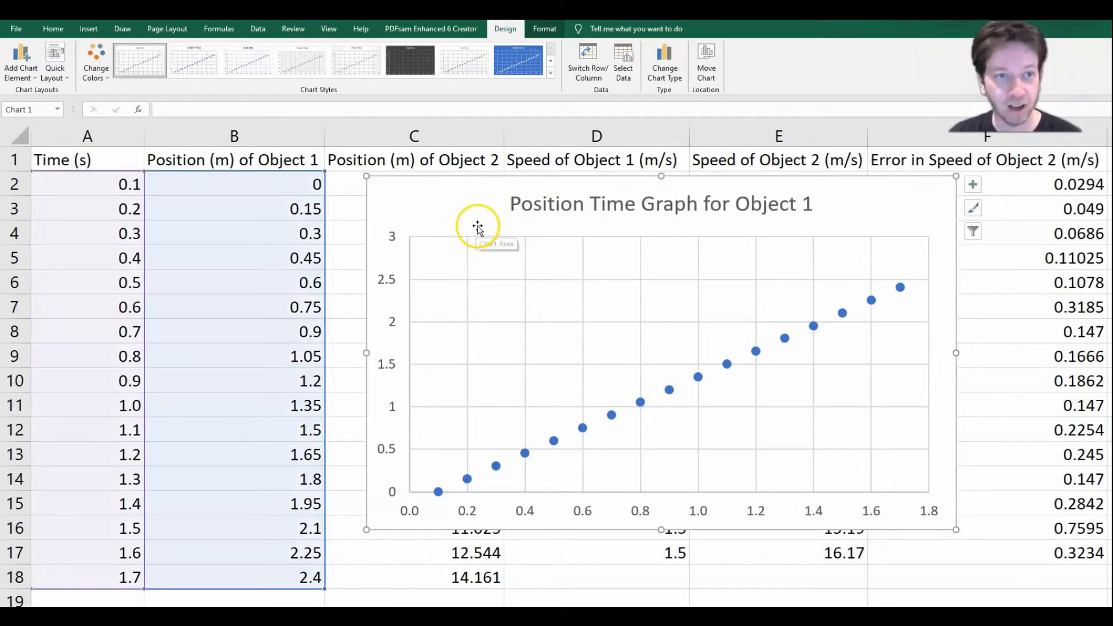
Step: Add primary horizontal and primary vertical axis titles to the chart
left_click(21, 58)
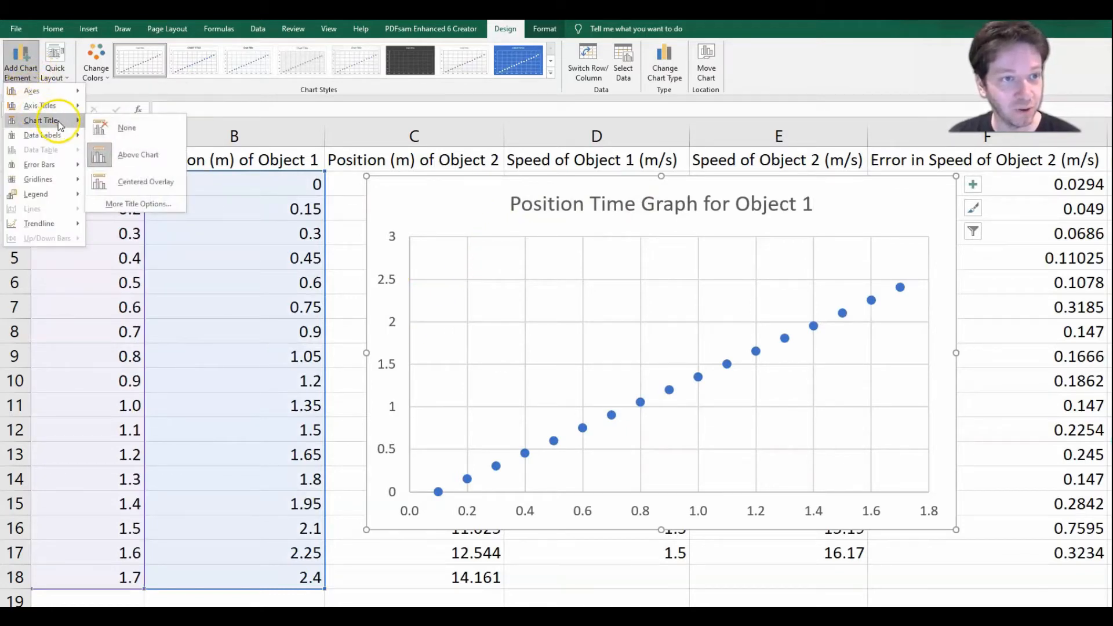
mouse_move(69, 107)
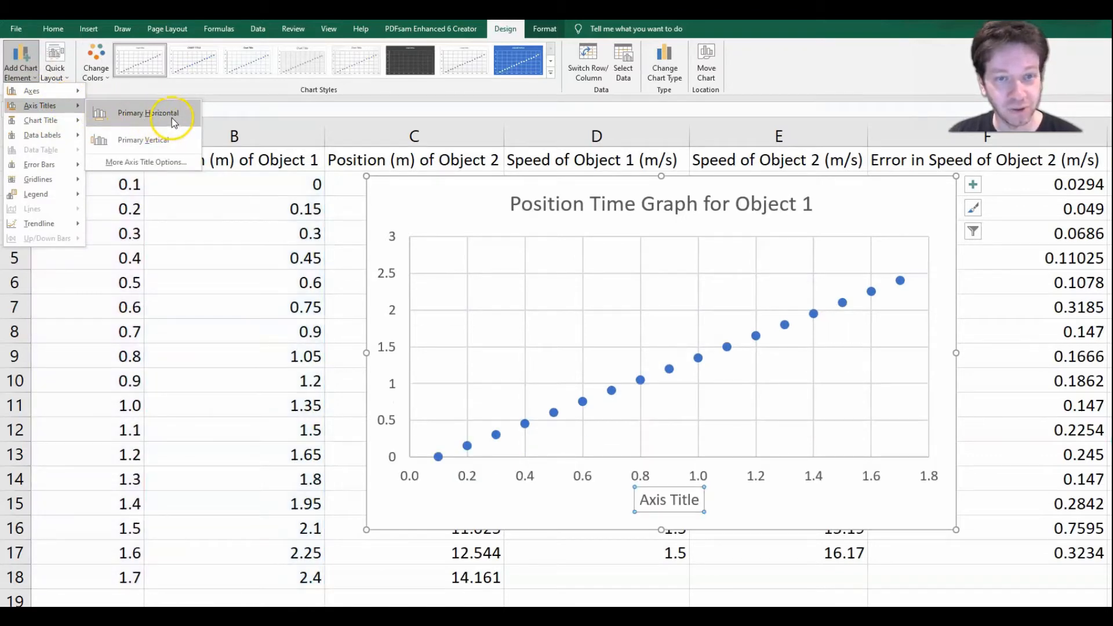
left_click(171, 118)
left_click(27, 72)
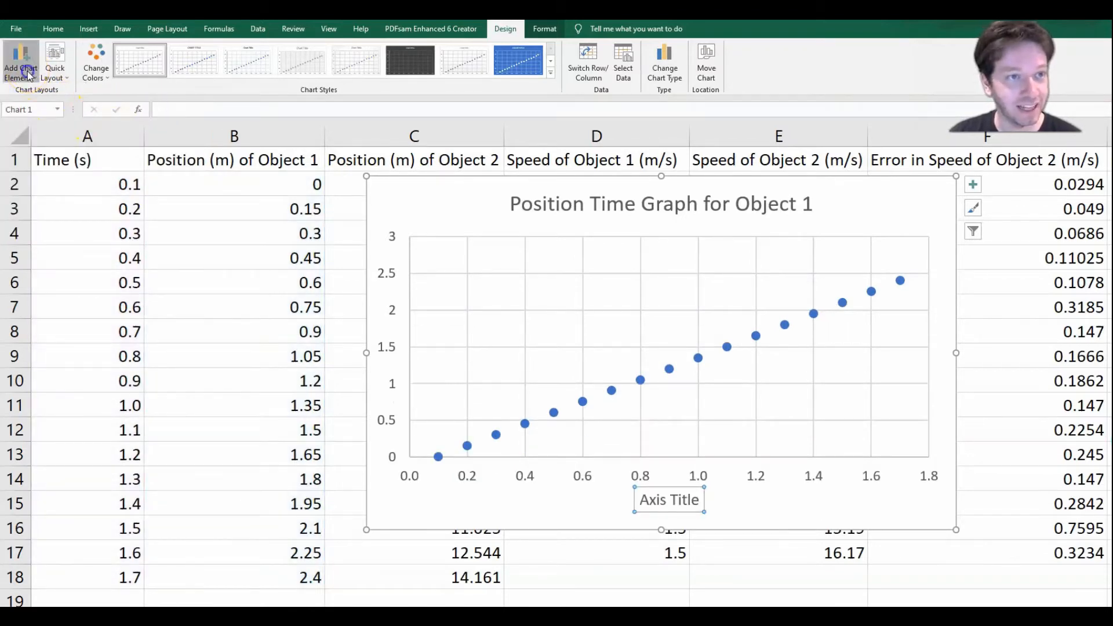
mouse_move(58, 104)
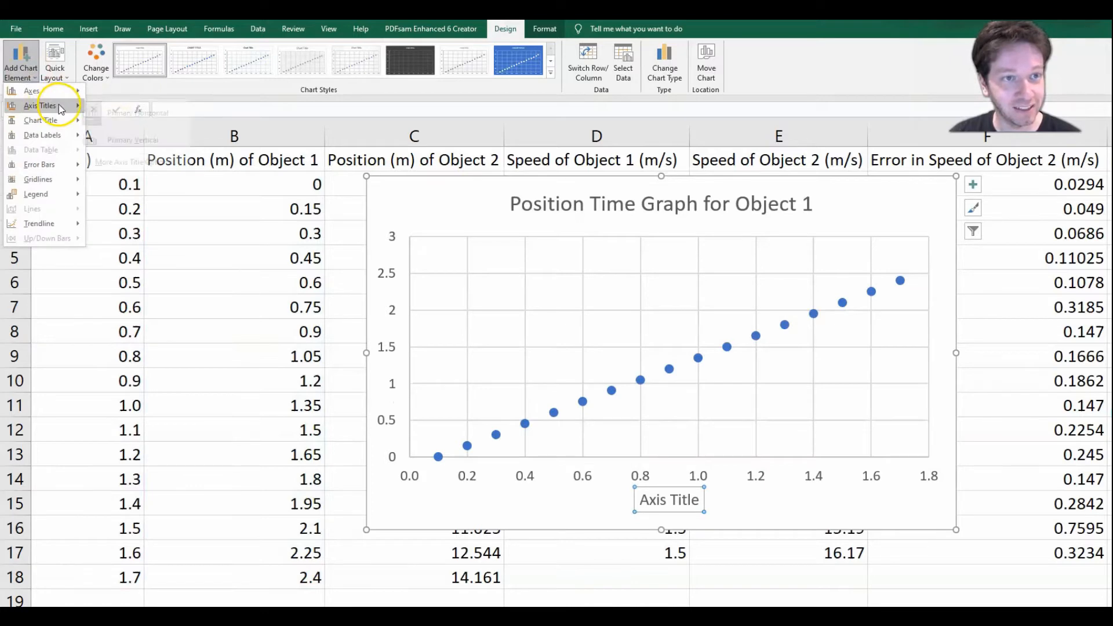
left_click(139, 140)
Step: Replace the horizontal axis title's placeholder text with "Time (s)"
left_click(711, 509)
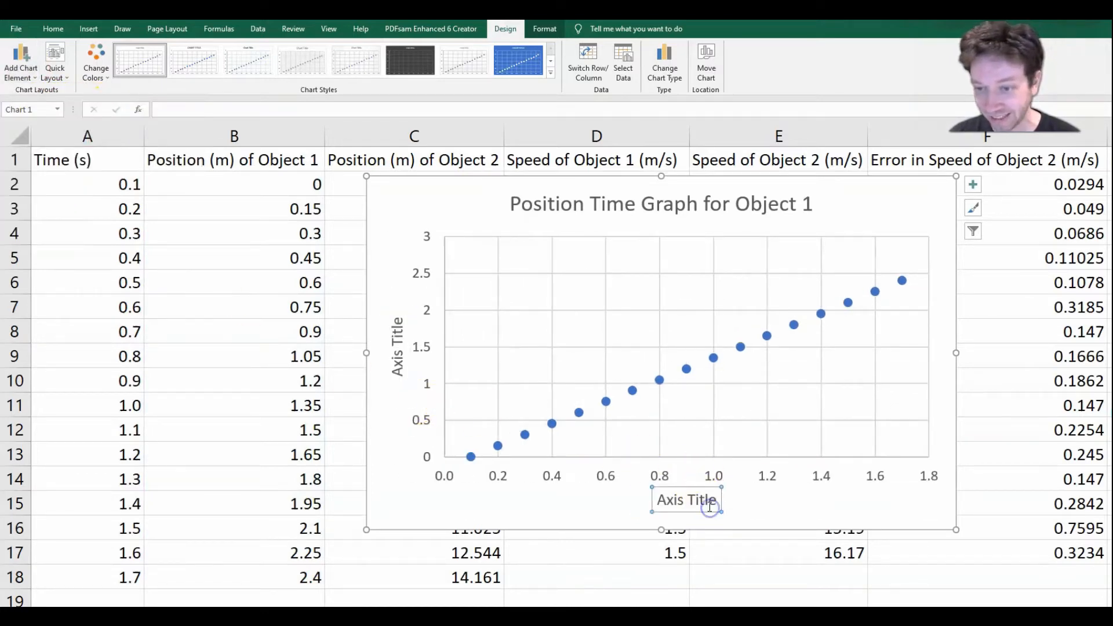
left_click(713, 502)
left_click_drag(717, 502, 657, 502)
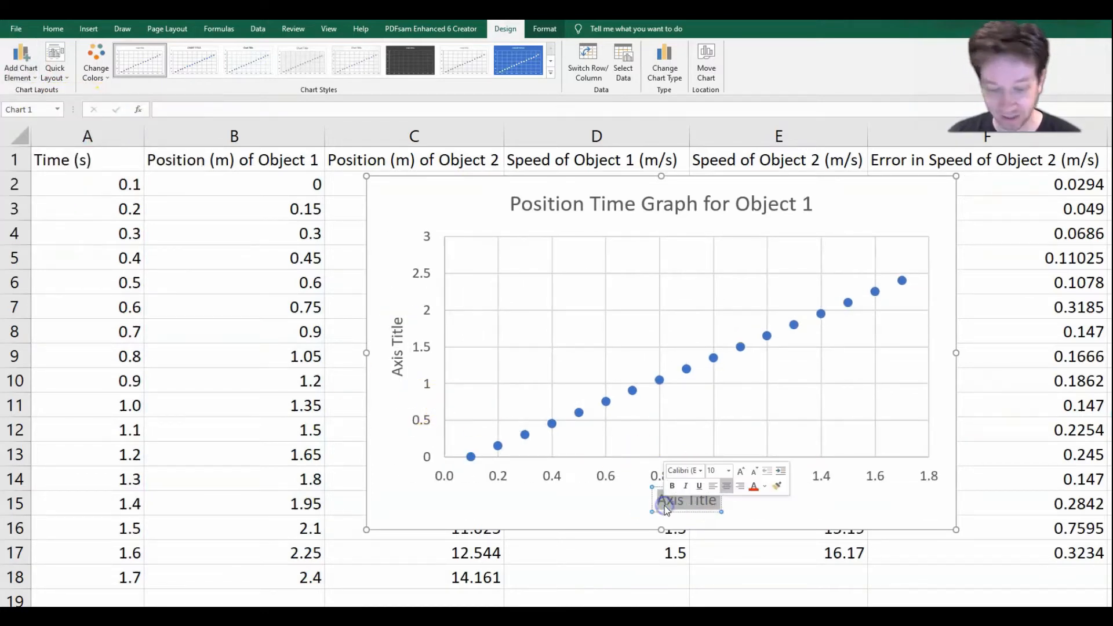
type("Times")
key("BackSpace")
type("(s)")
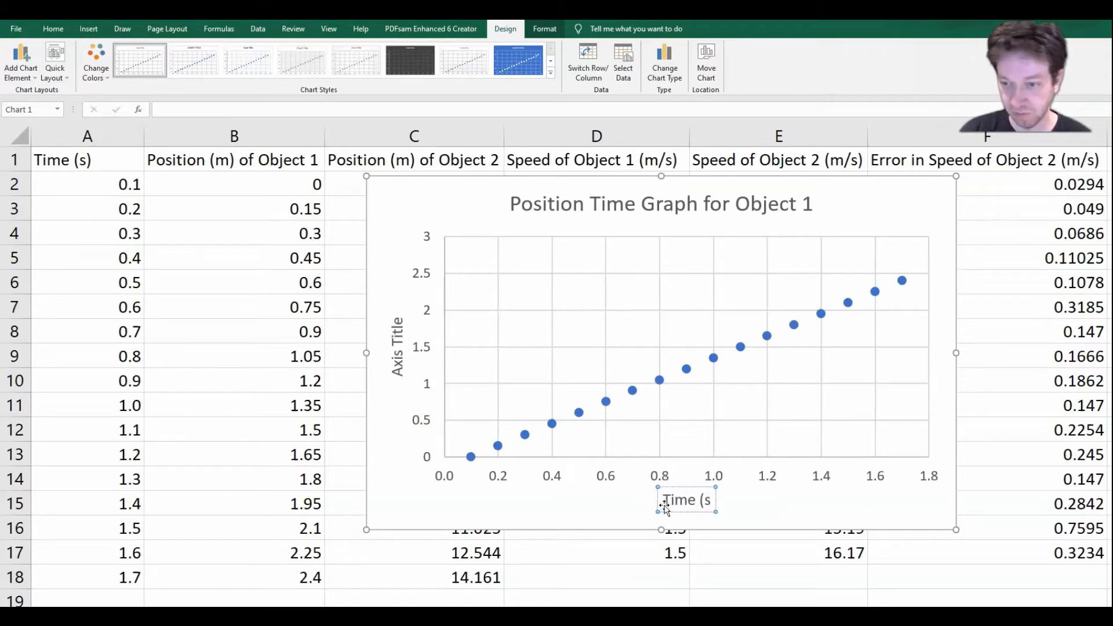
Step: Replace the vertical axis title's placeholder text with "Position (m) [E]"
left_click(398, 360)
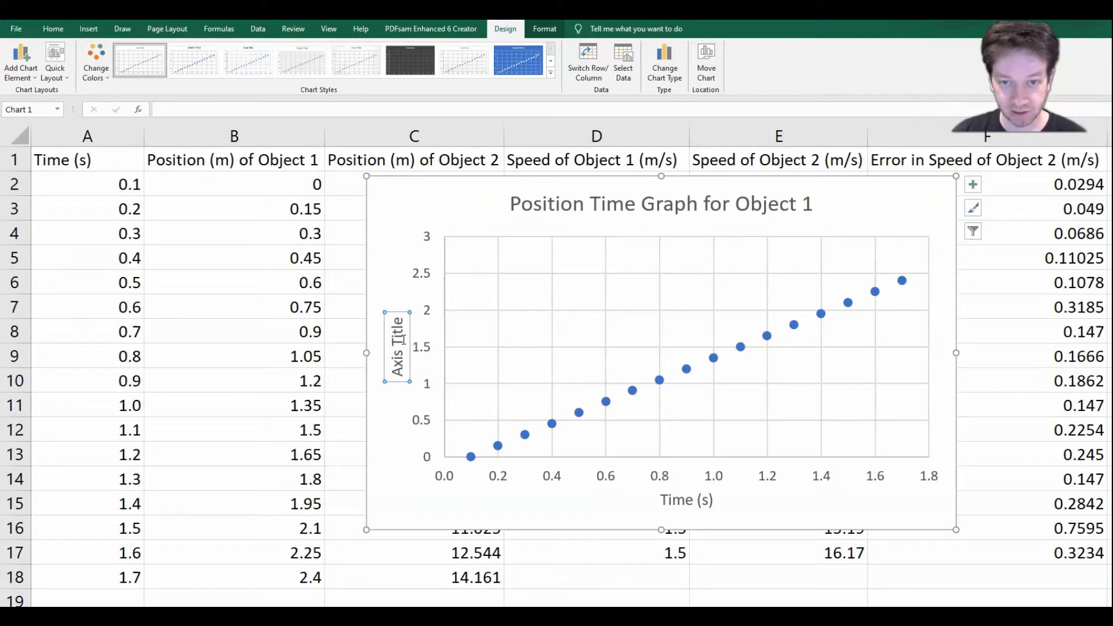
double_click(417, 317)
left_click_drag(406, 328, 410, 376)
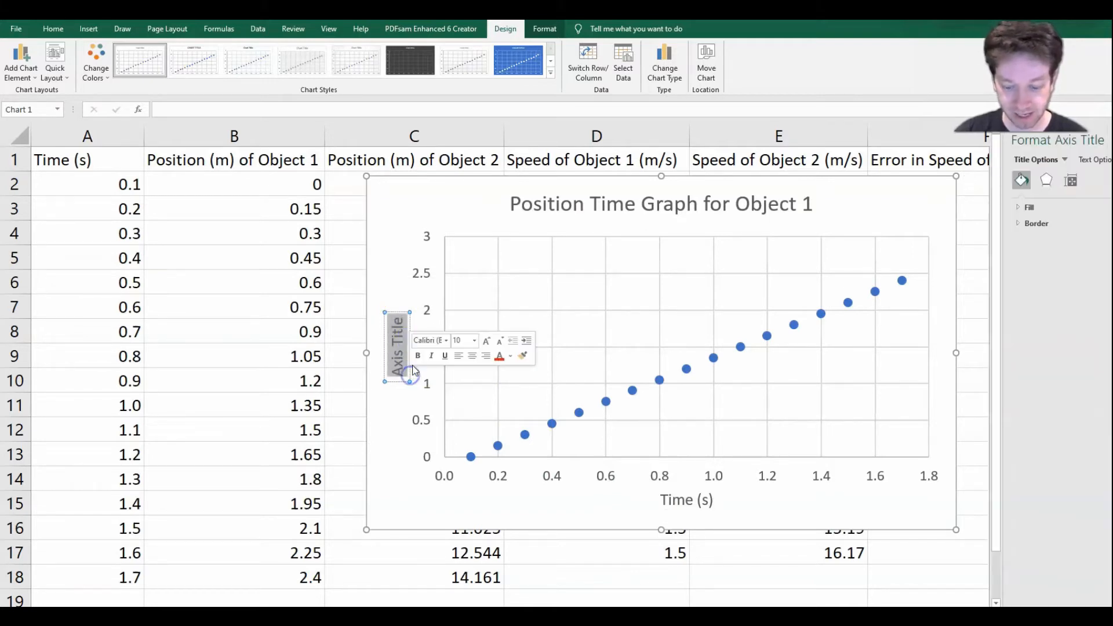
type("Position (")
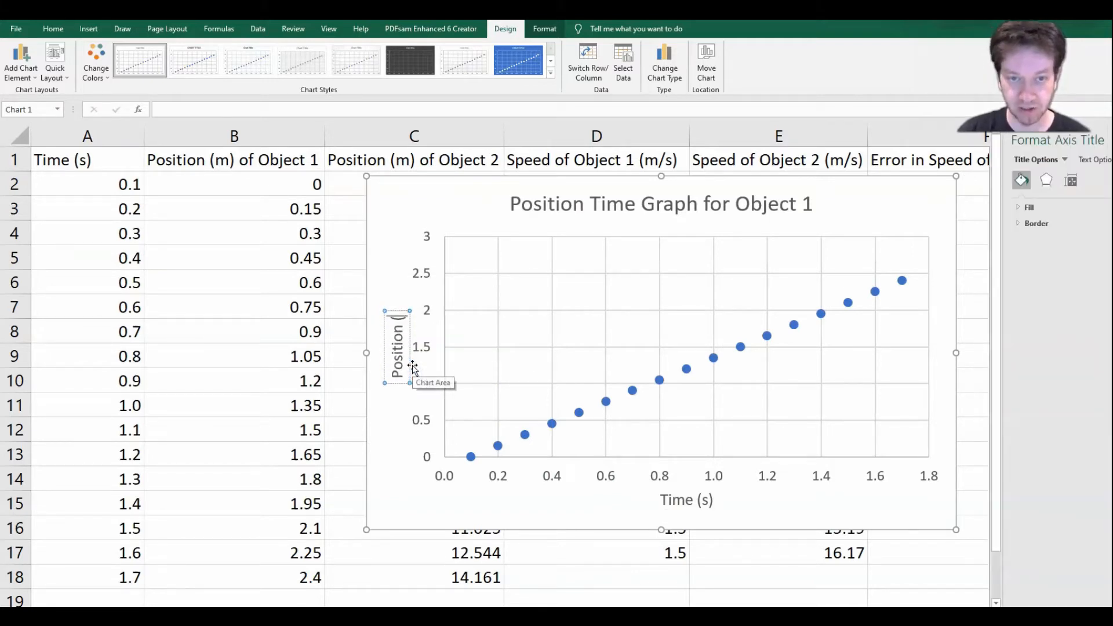
type("m)")
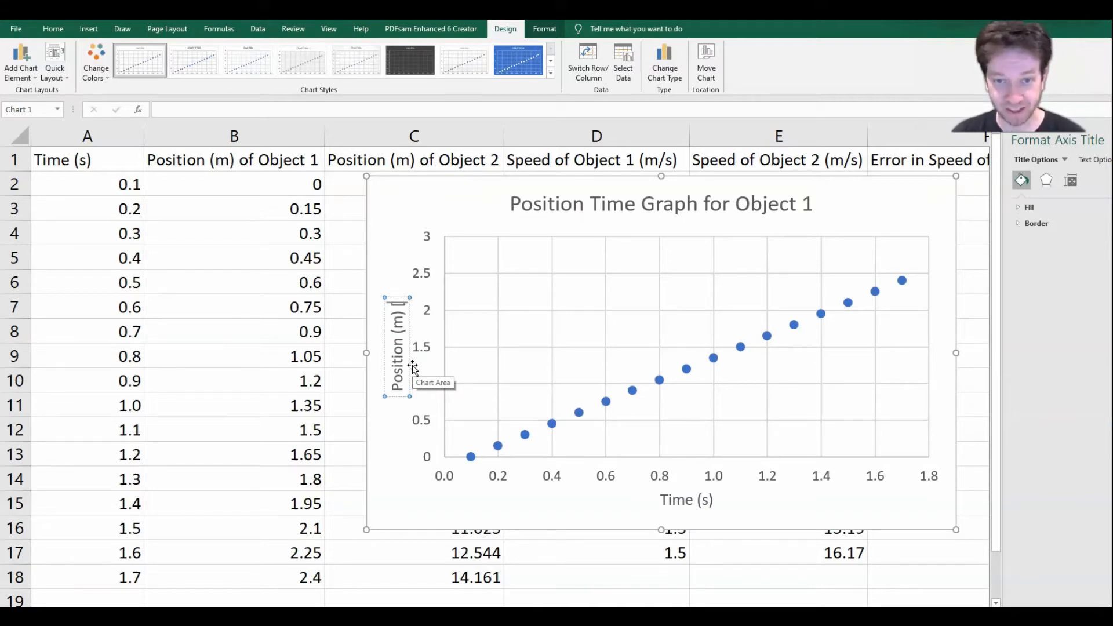
type(" [E]")
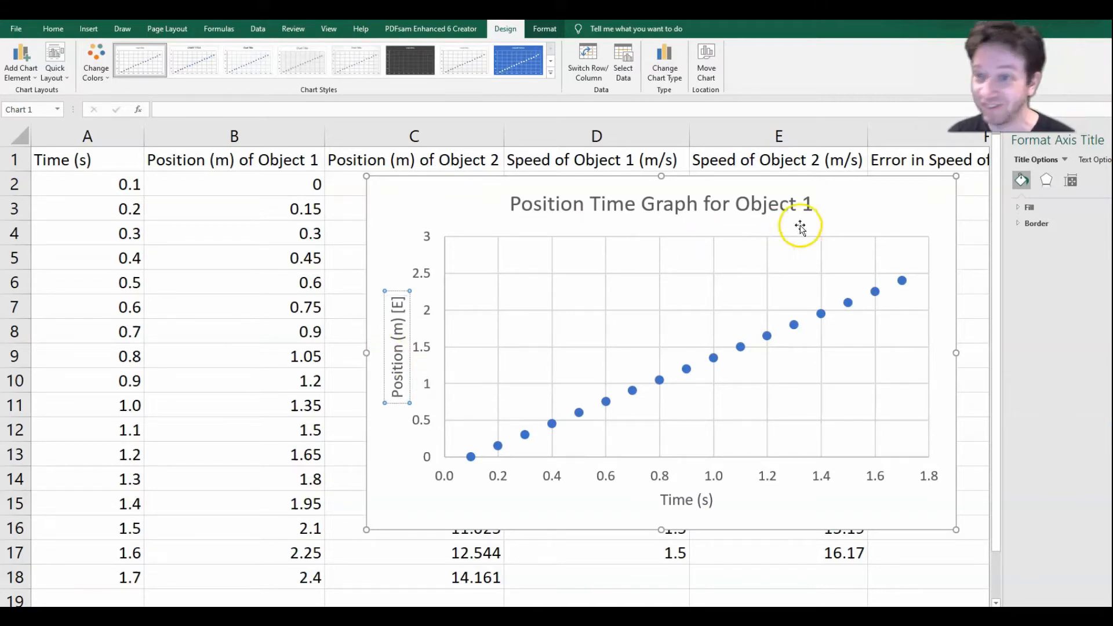
left_click(893, 207)
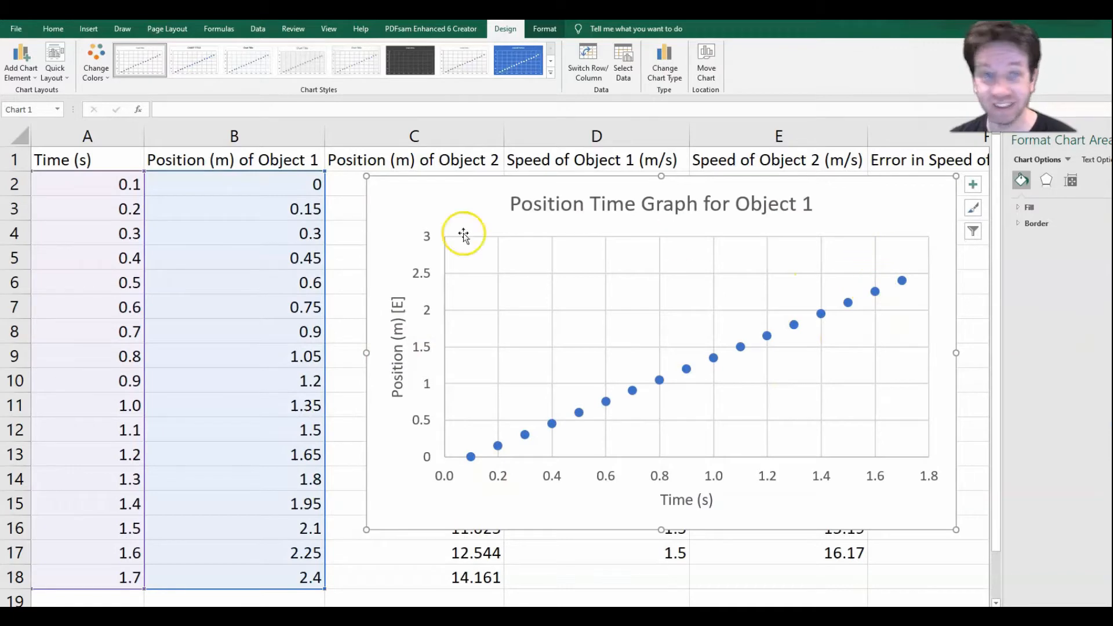
Step: Add a linear trendline to the Object 1 position data and display its equation on the chart
left_click(29, 69)
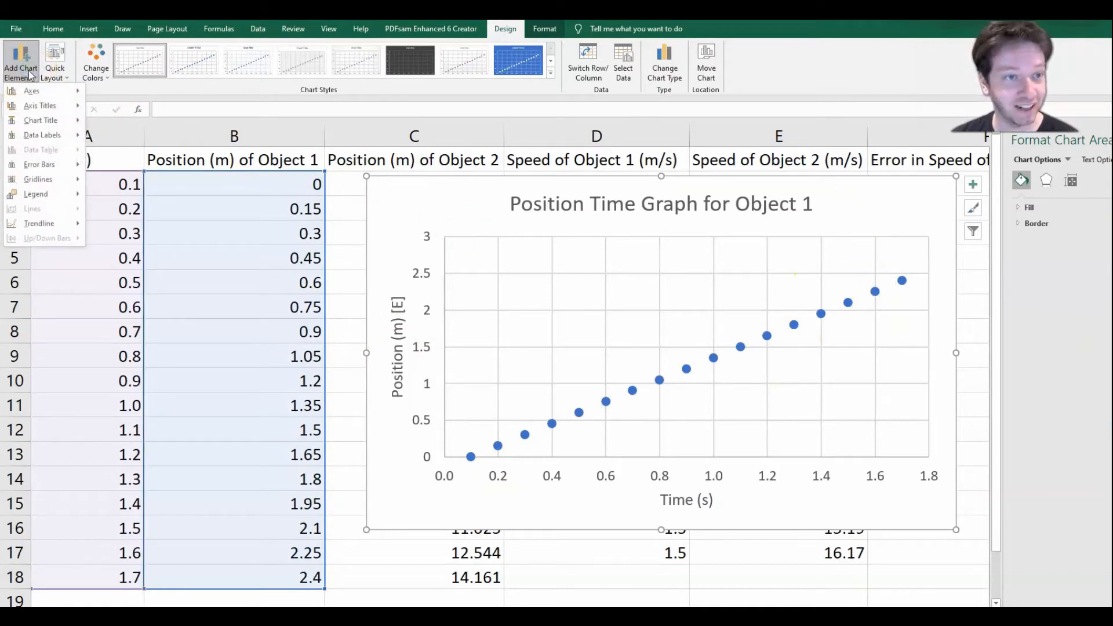
mouse_move(60, 230)
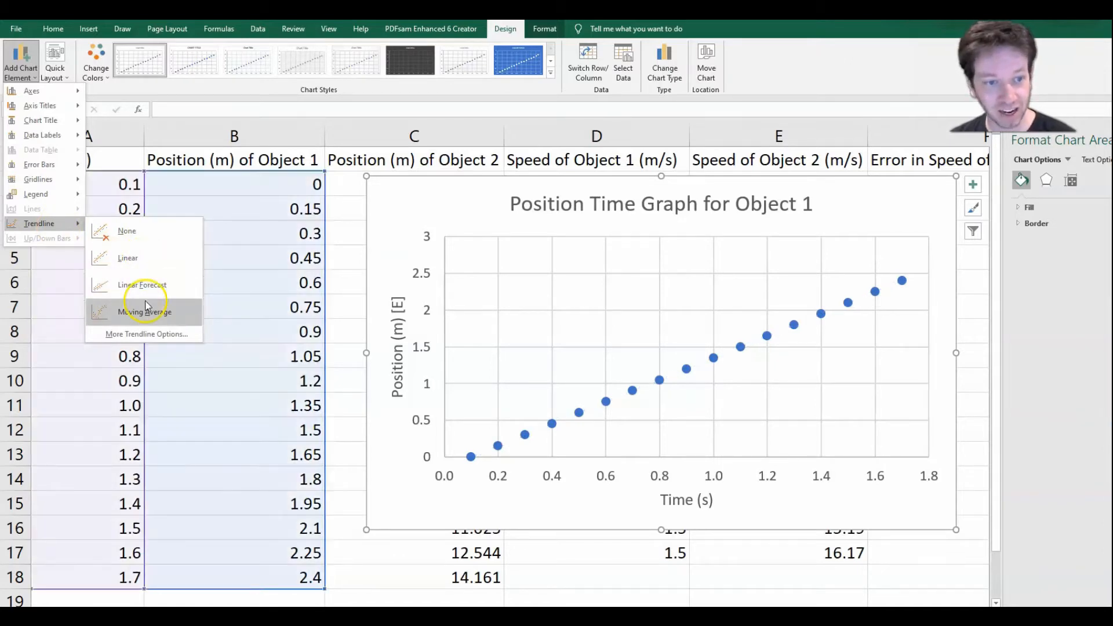
left_click(152, 334)
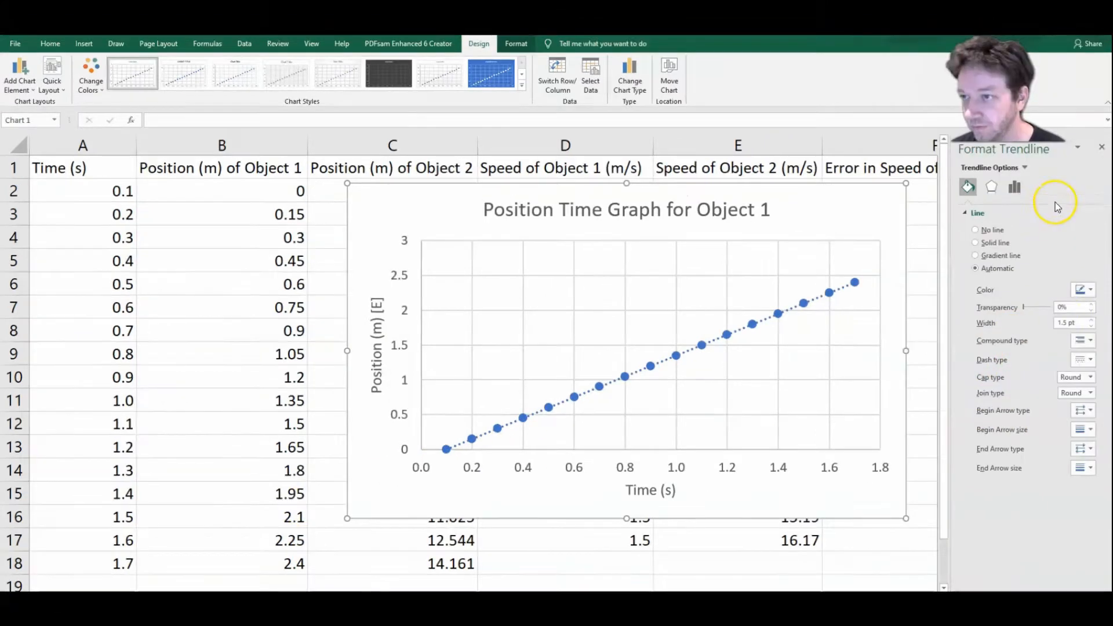
left_click(1015, 190)
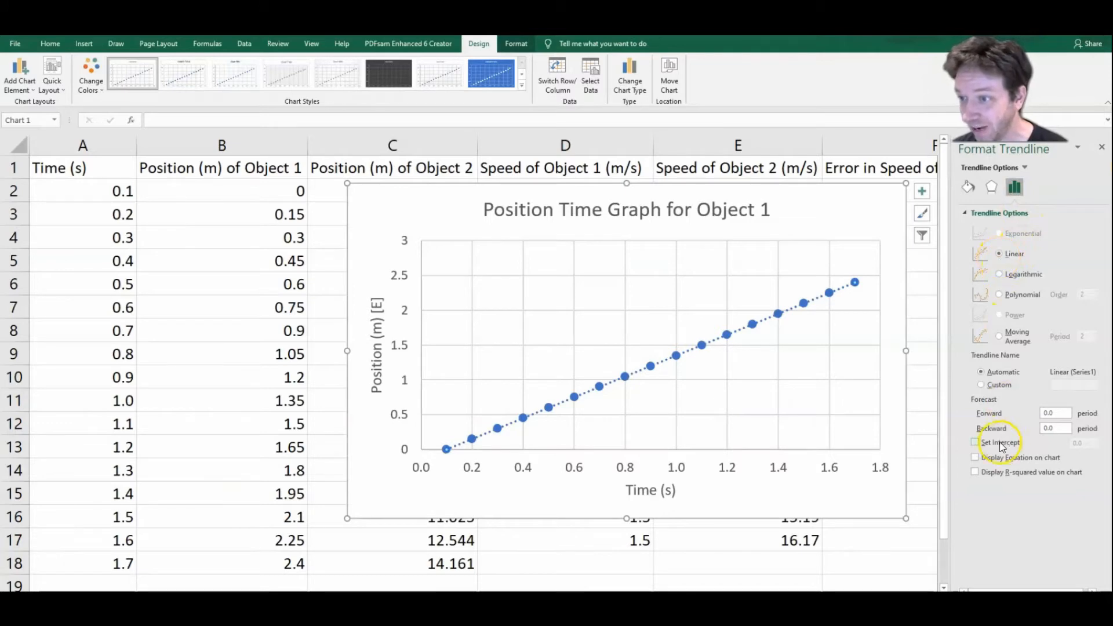
left_click(975, 459)
Step: Move the trendline equation label into the empty area above the middle of the trendline on the Object 1 chart
left_click(803, 283)
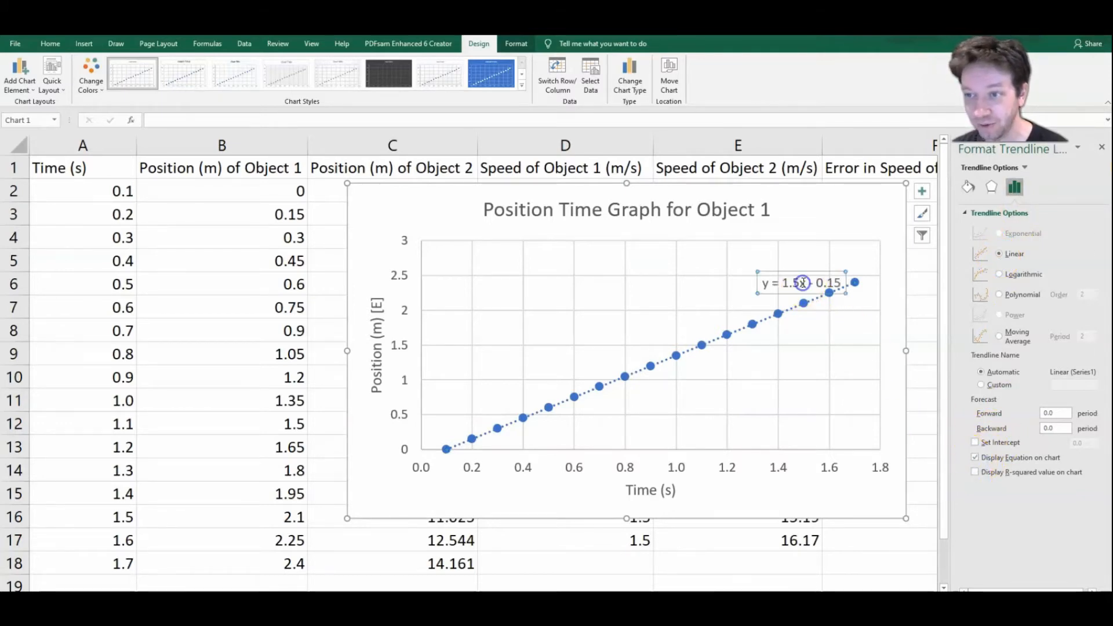
mouse_move(799, 295)
left_mouse_down()
mouse_move(782, 294)
mouse_move(803, 294)
left_mouse_up()
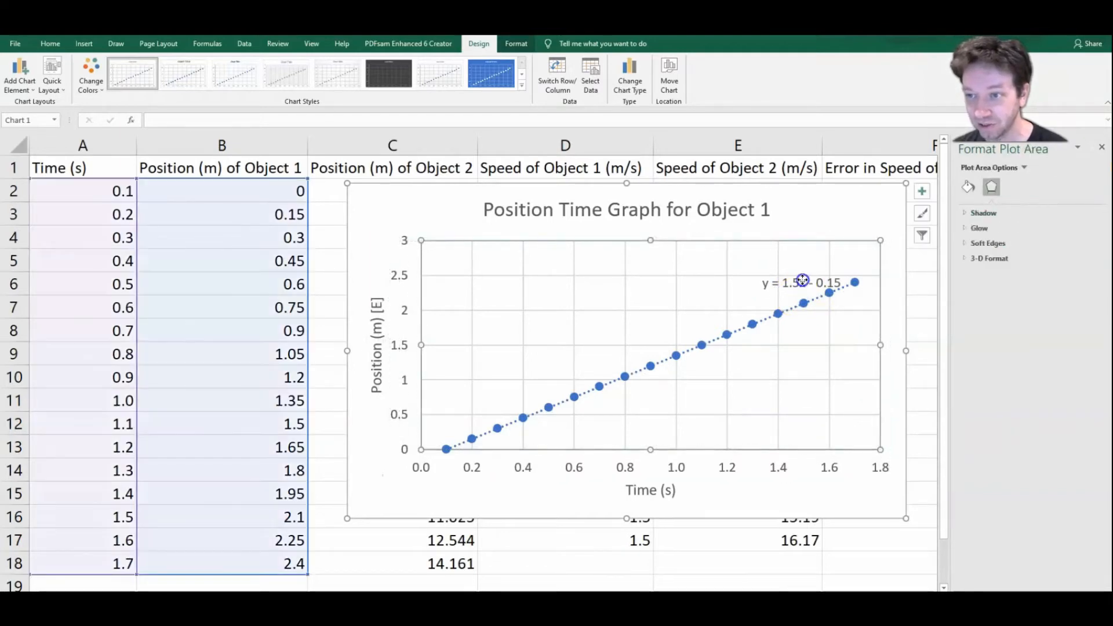
left_click(803, 282)
left_click(807, 285)
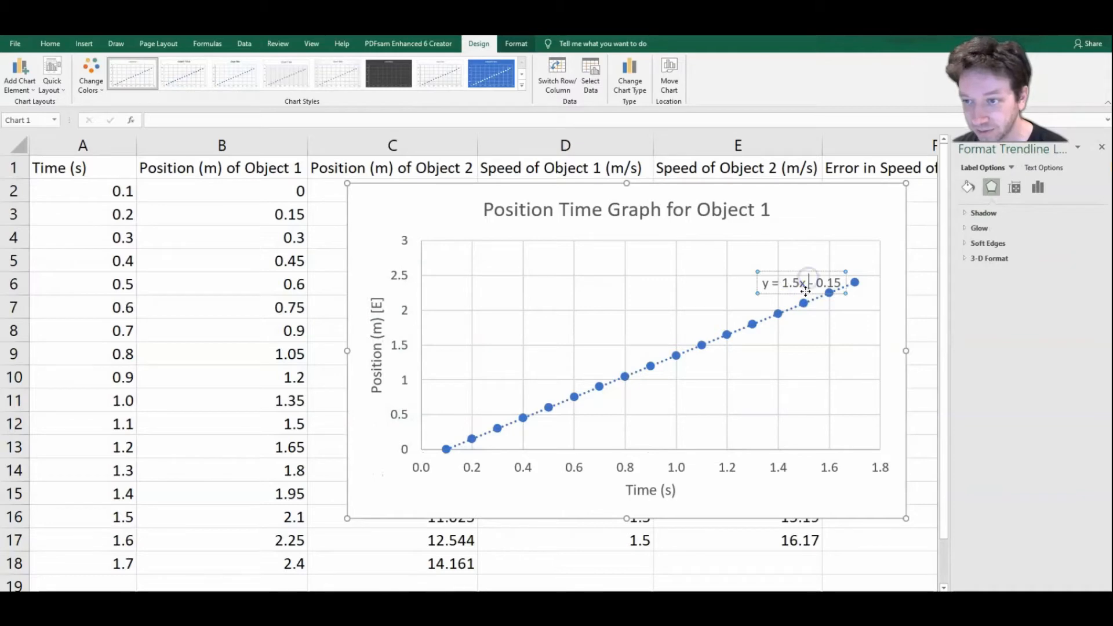
left_click_drag(806, 290, 629, 327)
left_click(708, 365)
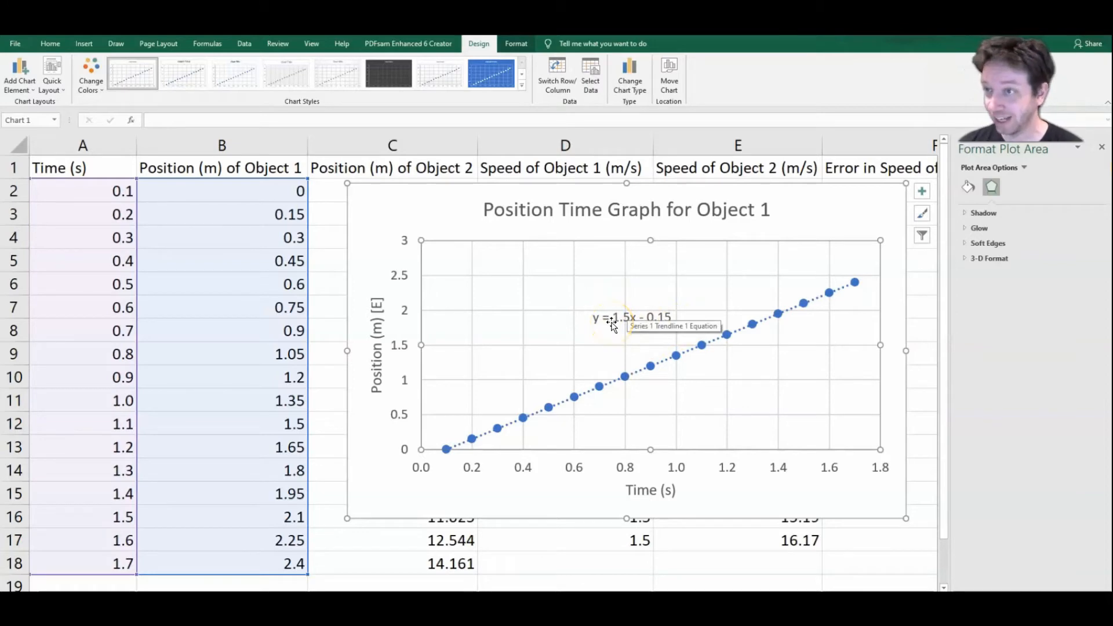
Step: Delete the Position Time Graph for Object 1 from the sheet
left_click(838, 213)
key("Delete")
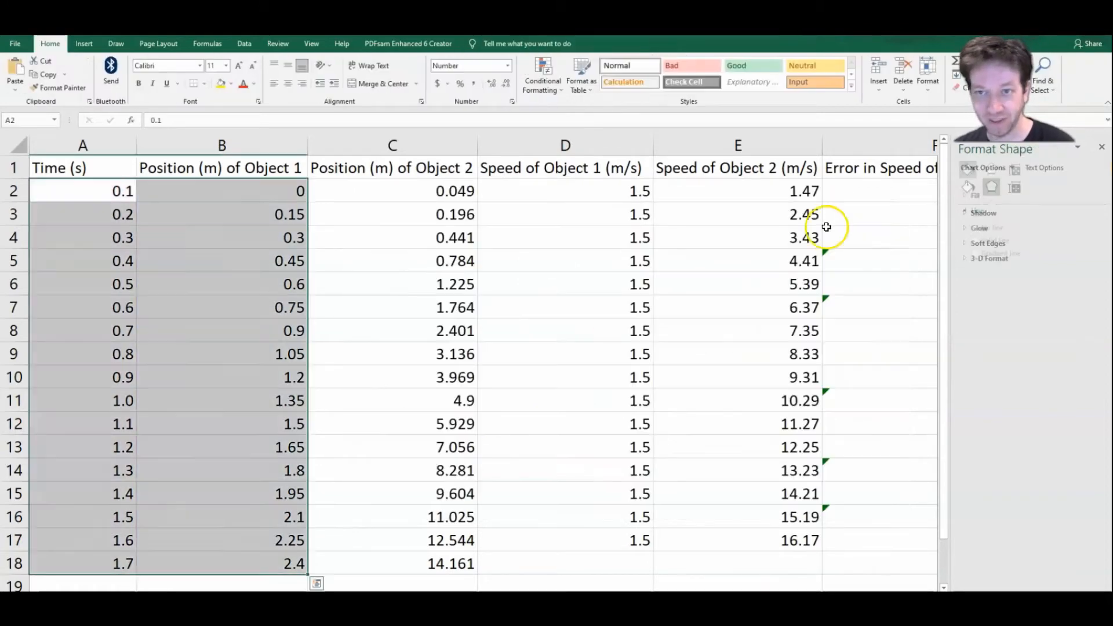
left_click(360, 193)
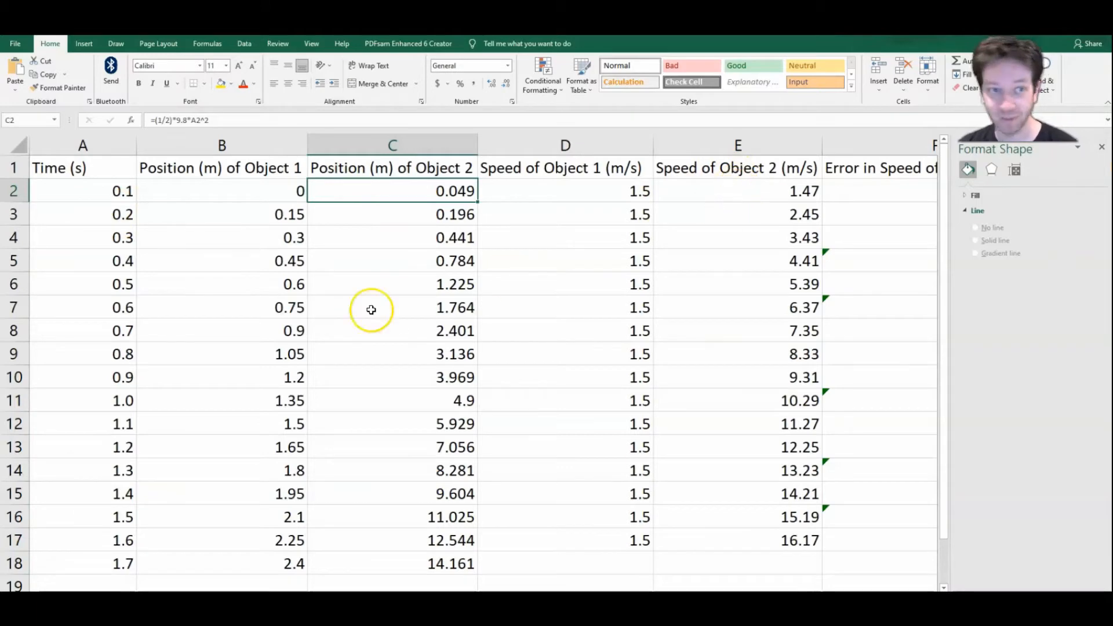
Step: Insert a scatter chart of Object 2's speed (E2:E17) against time (A2:A18) and place it just below the header row
left_click(96, 194)
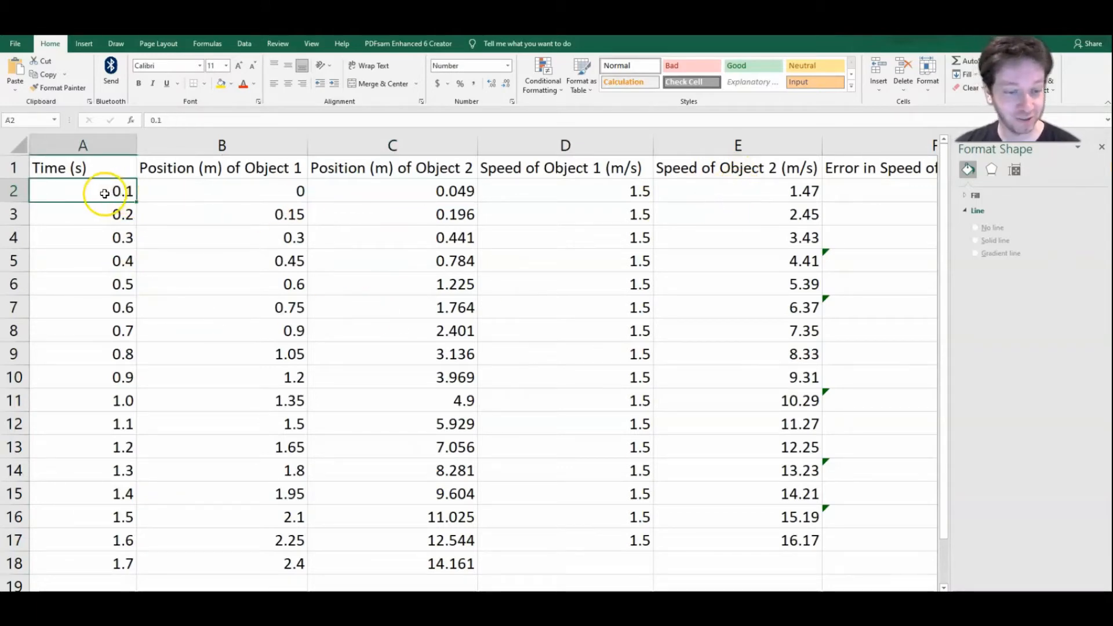
left_click_drag(105, 194, 75, 572)
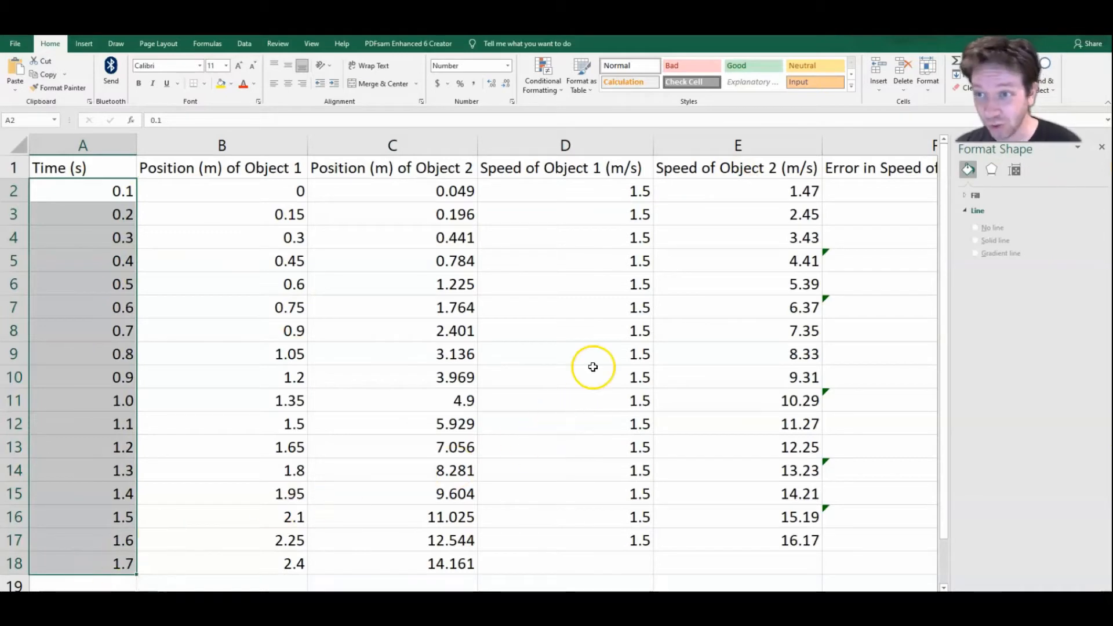
left_click_drag(708, 191, 712, 551)
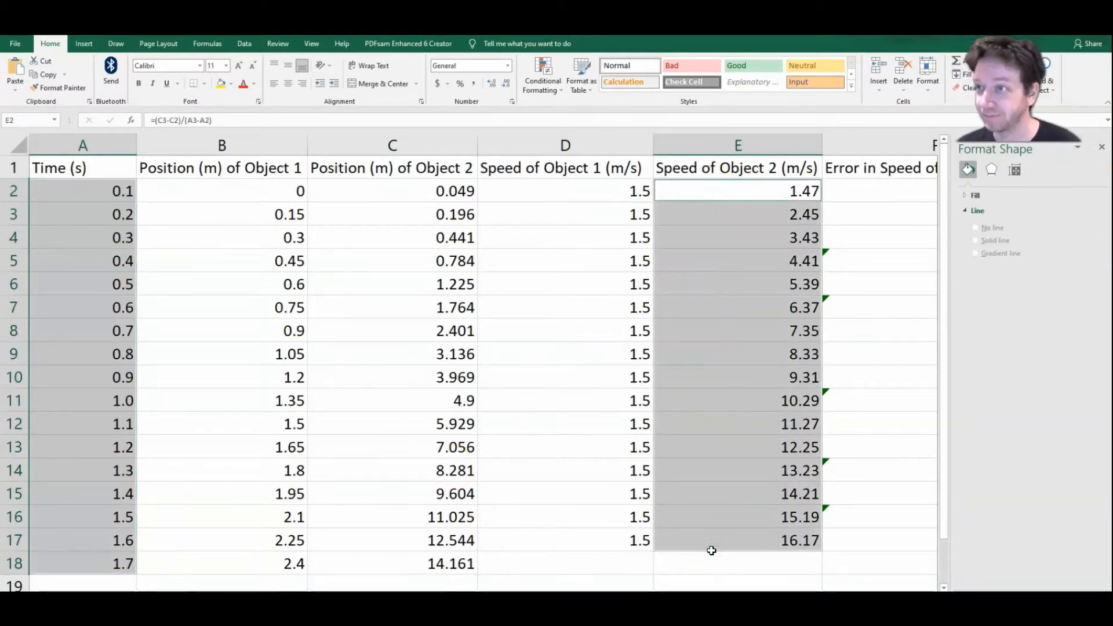
left_click(78, 44)
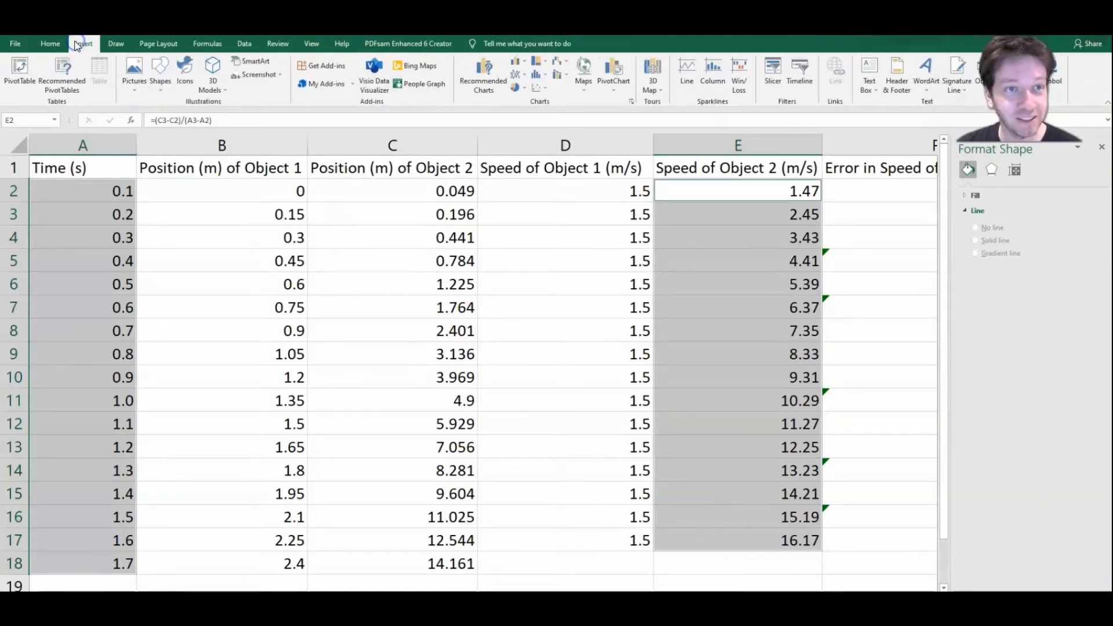
left_click(543, 87)
left_click(547, 133)
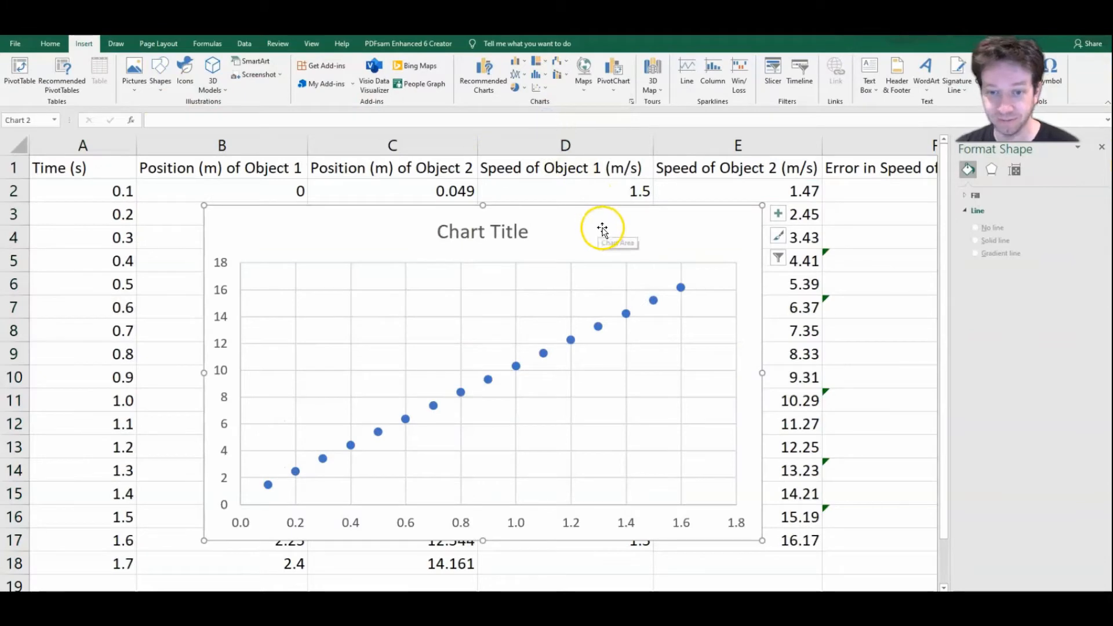
left_click_drag(579, 225, 524, 203)
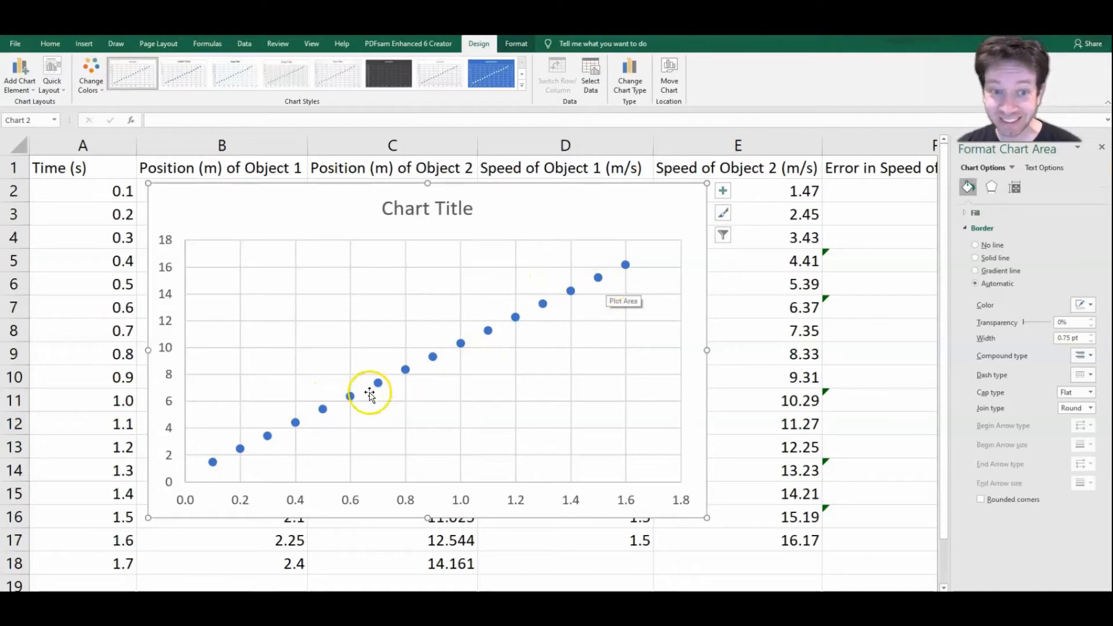
Step: Replace the chart title's placeholder text with "Velocity-Time Graph"
left_click(461, 211)
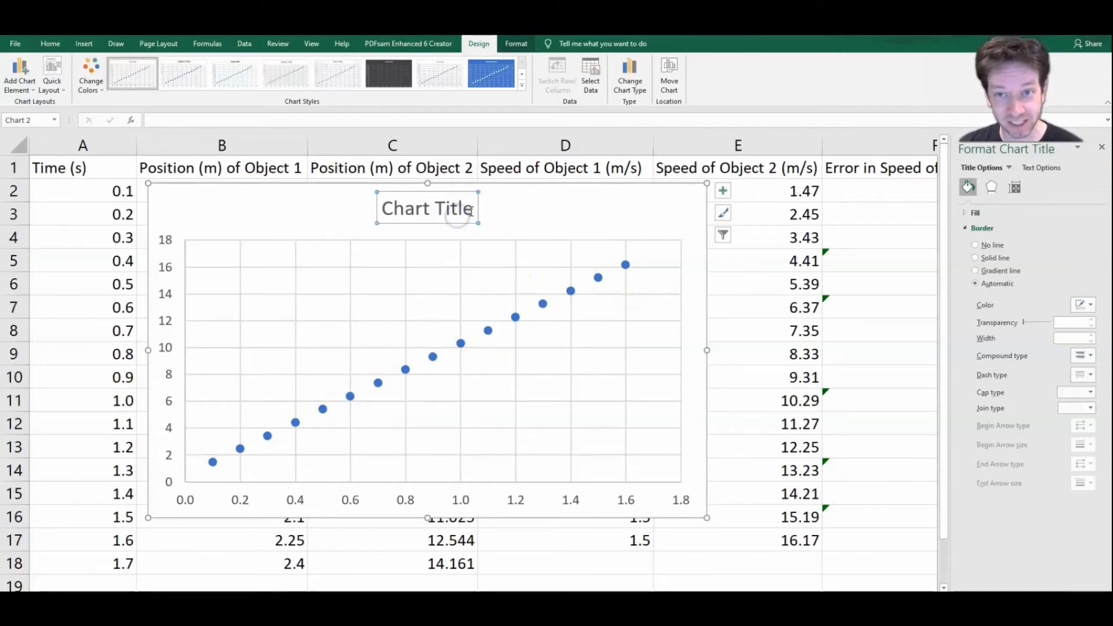
left_click_drag(471, 211, 386, 209)
type("Velo")
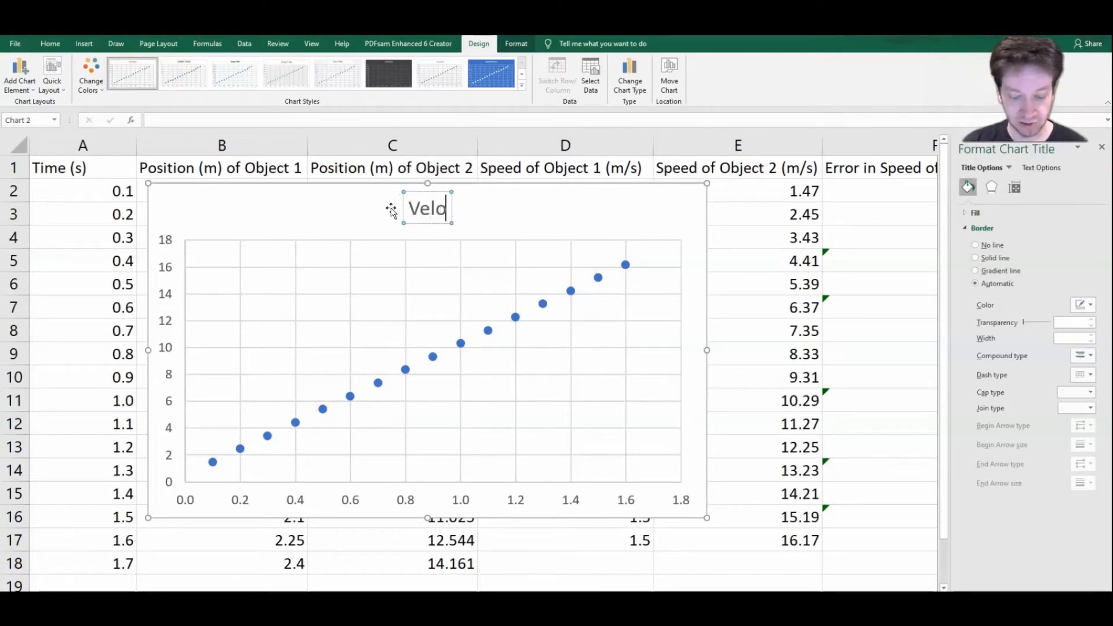
type("city")
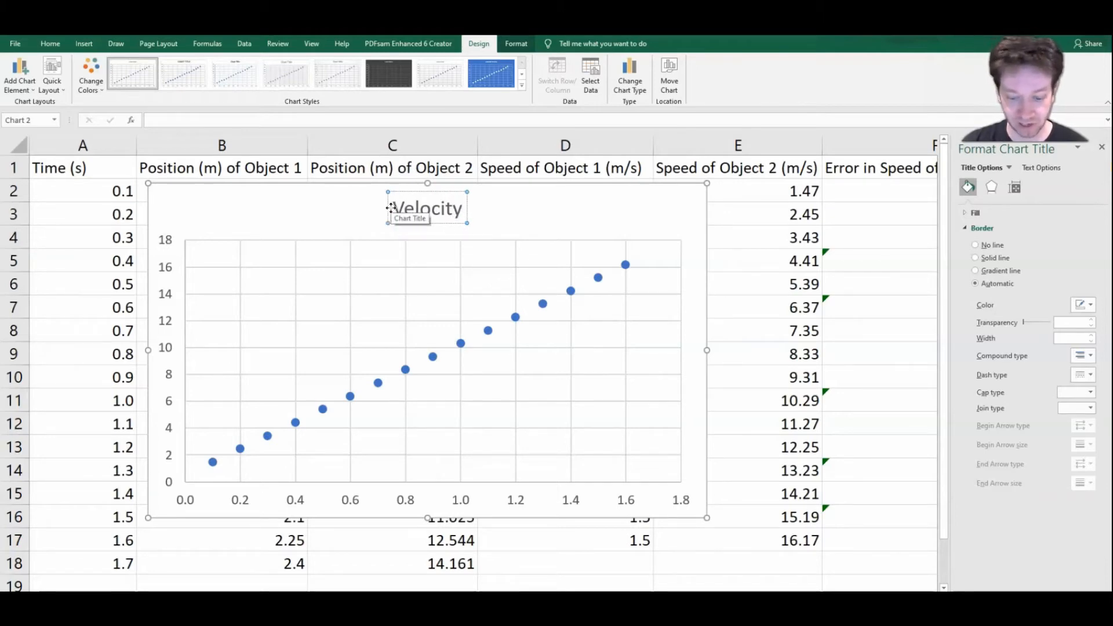
type("-Time Graph")
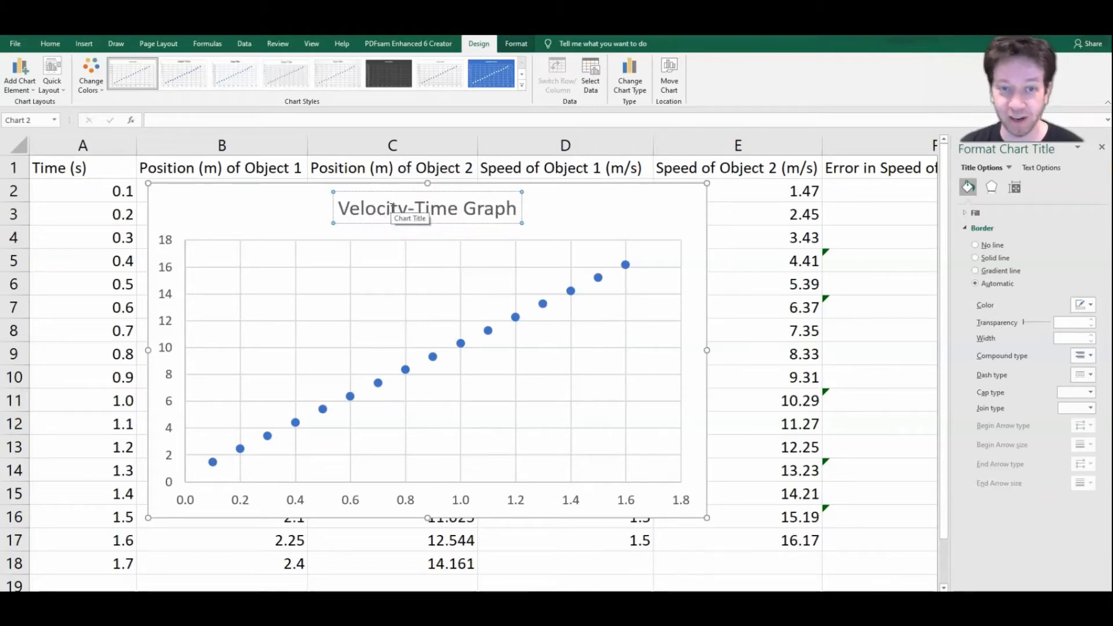
left_click(321, 213)
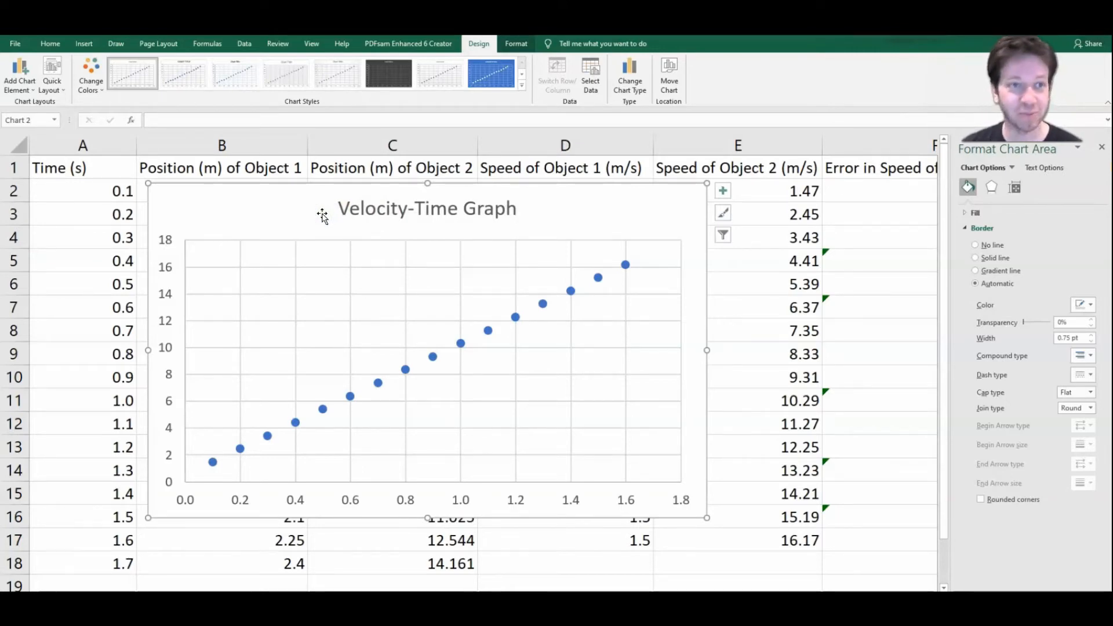
Step: Add error bars to the velocity-time data and open their formatting options
left_click(29, 86)
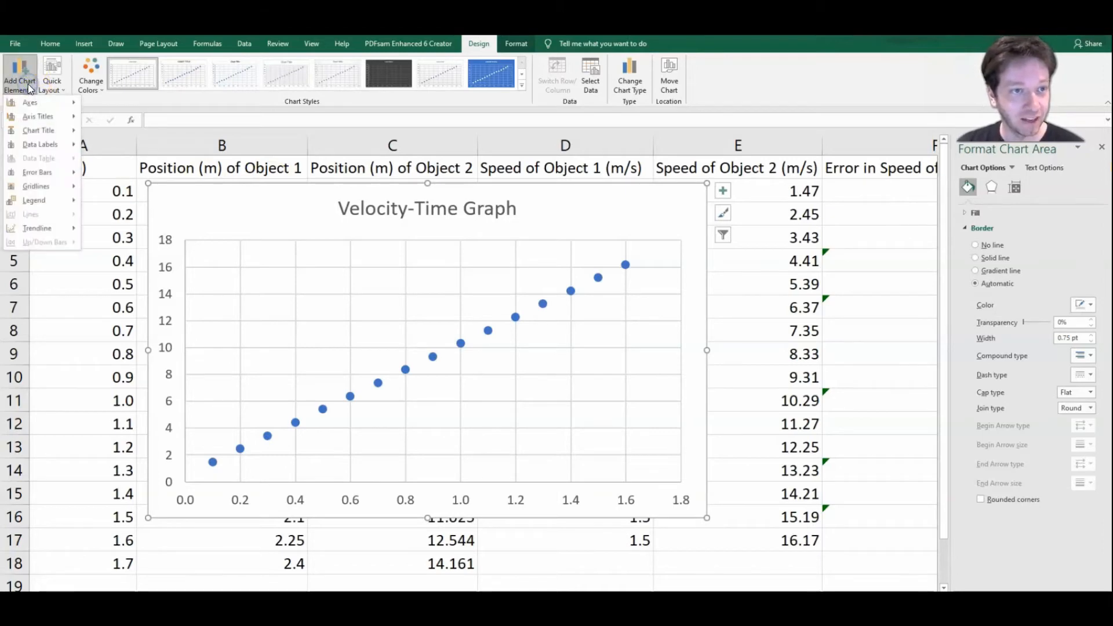
mouse_move(53, 174)
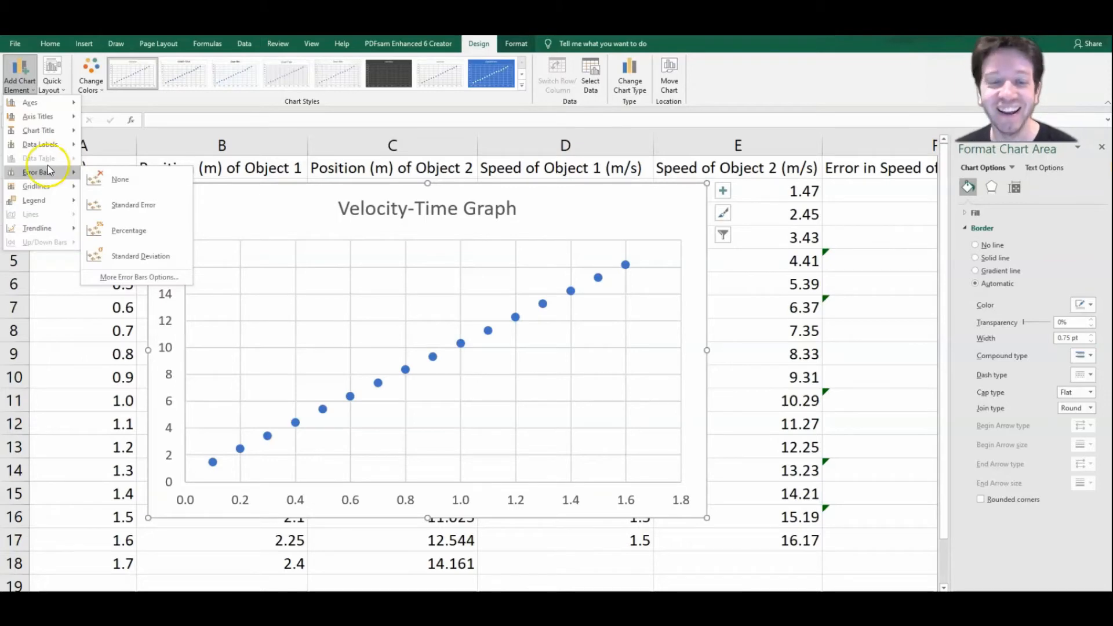
left_click(30, 145)
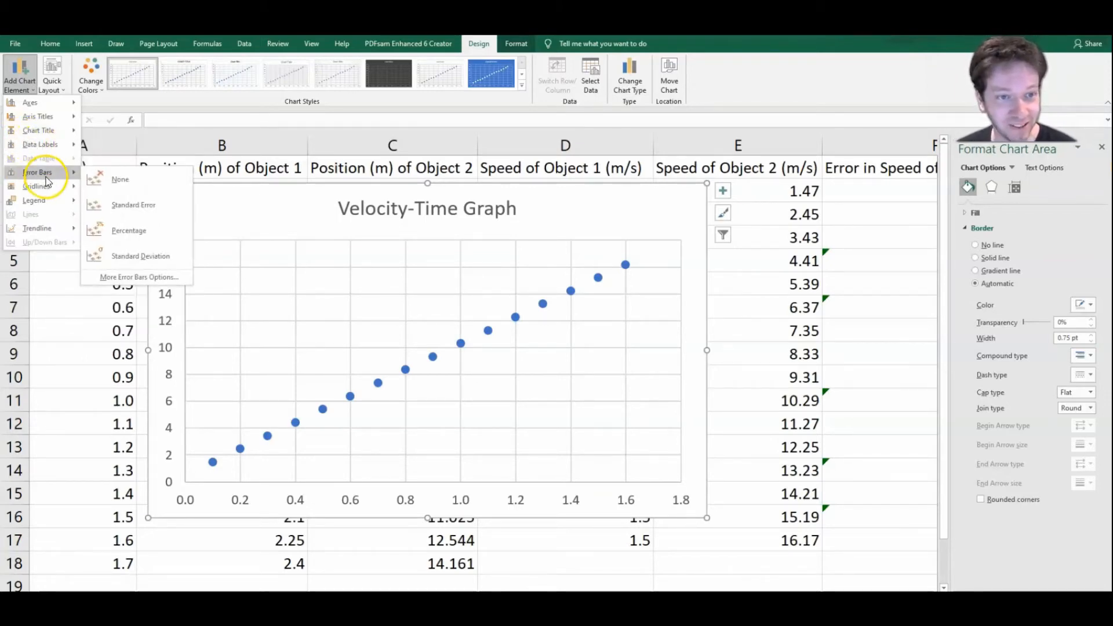
left_click(144, 280)
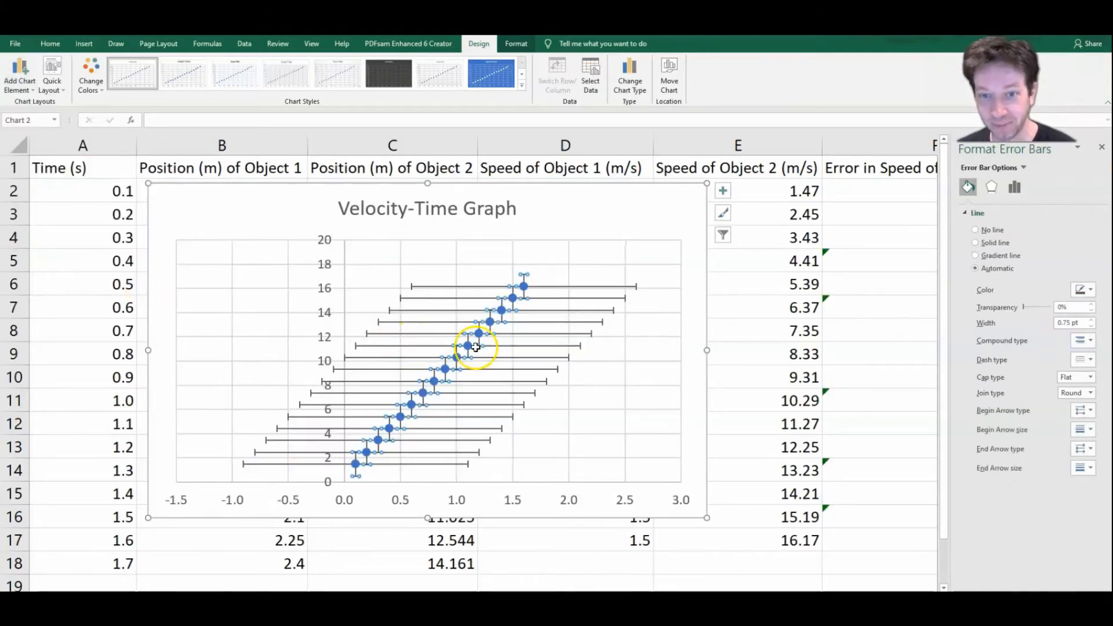
Step: Set the horizontal error bars to a fixed value of 0
scroll(178, 535, "right", 1)
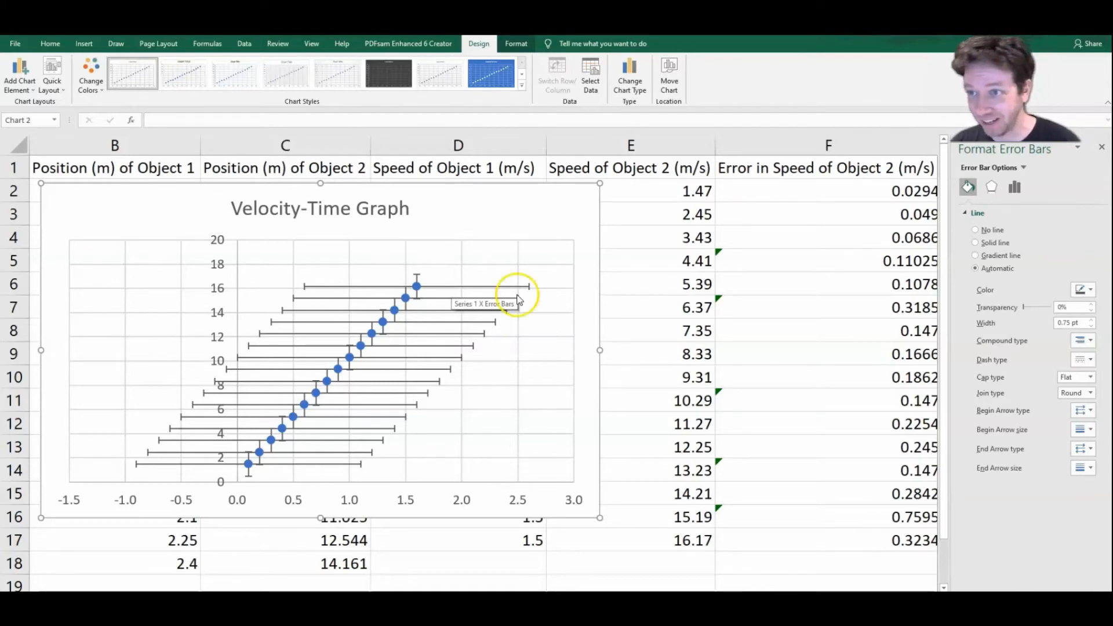
left_click(457, 288)
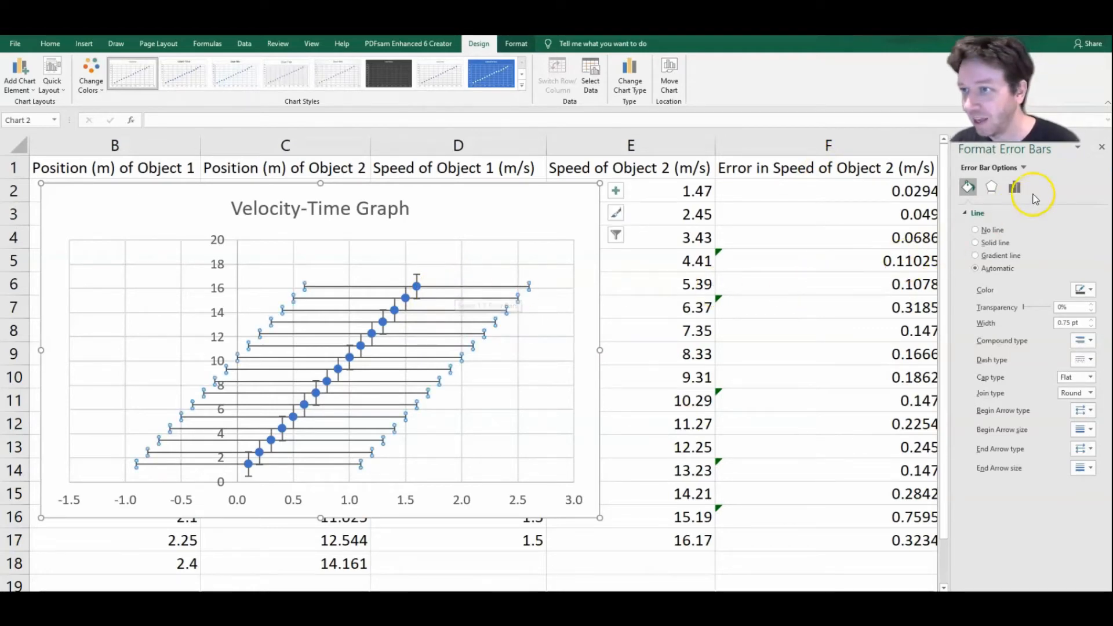
left_click(1016, 188)
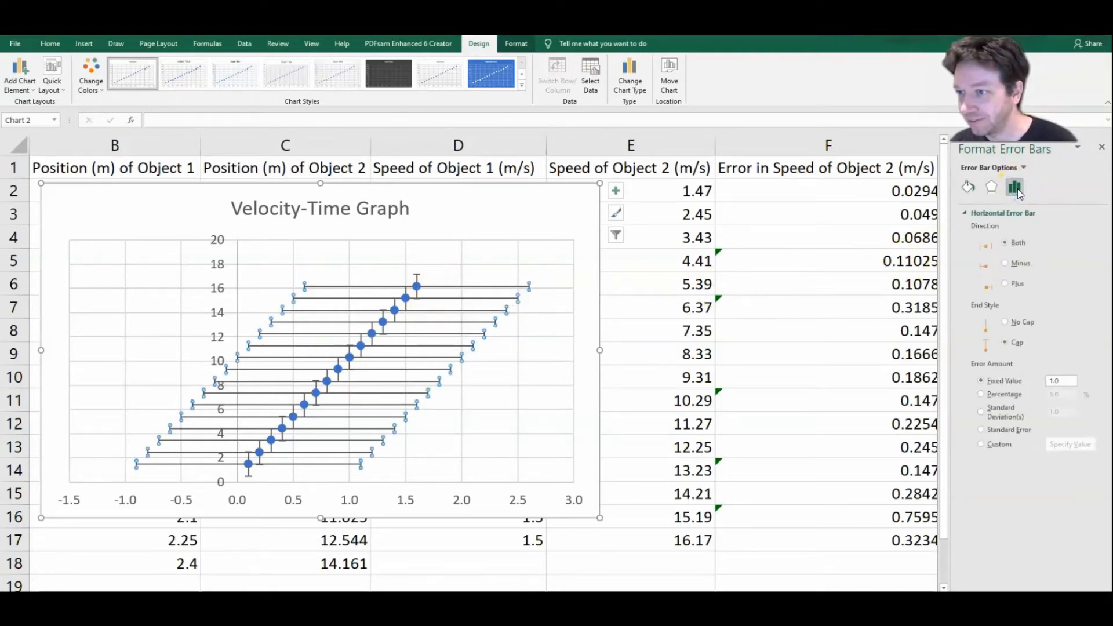
left_click(1054, 186)
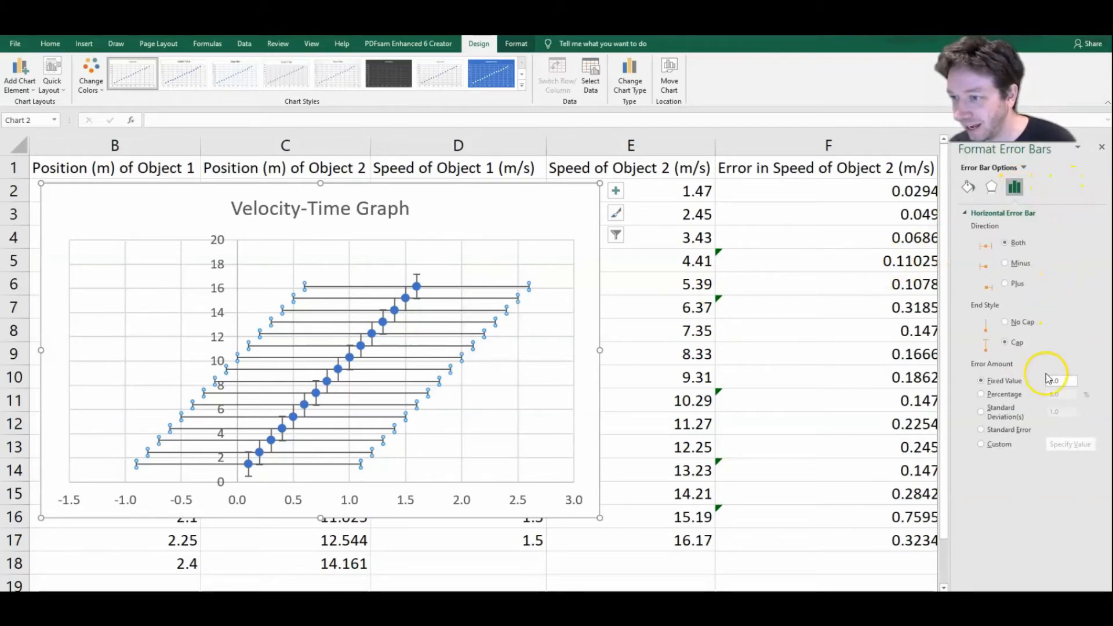
left_click_drag(1066, 383, 1041, 388)
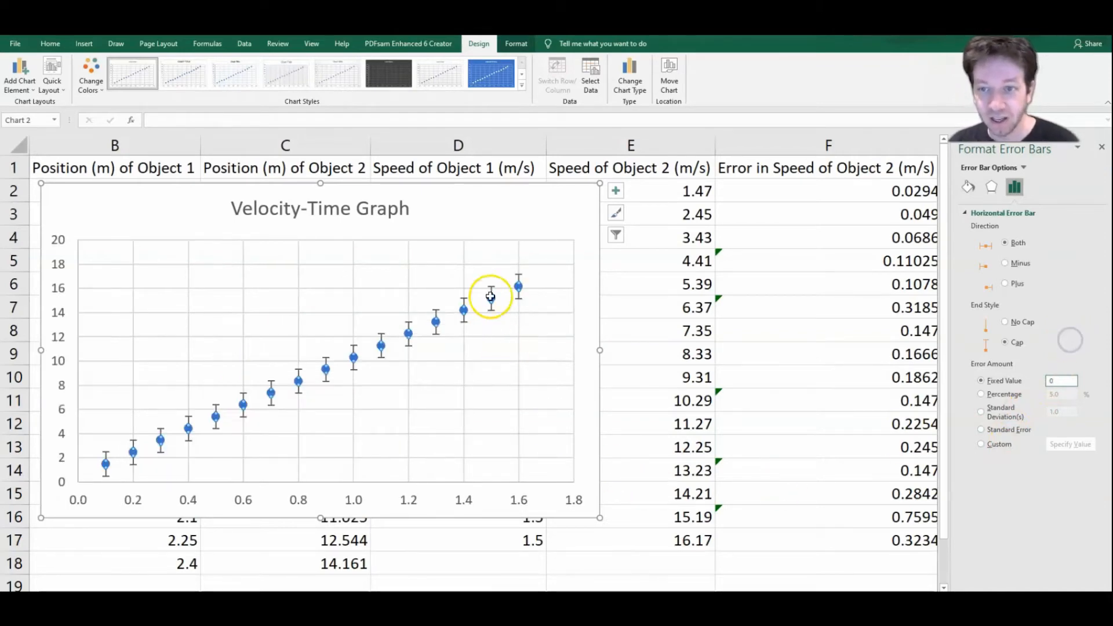
Step: Give the vertical error bars custom amounts from the Object 2 speed errors, using F2:F18 for positive and F2:F17 for negative values
left_click(518, 277)
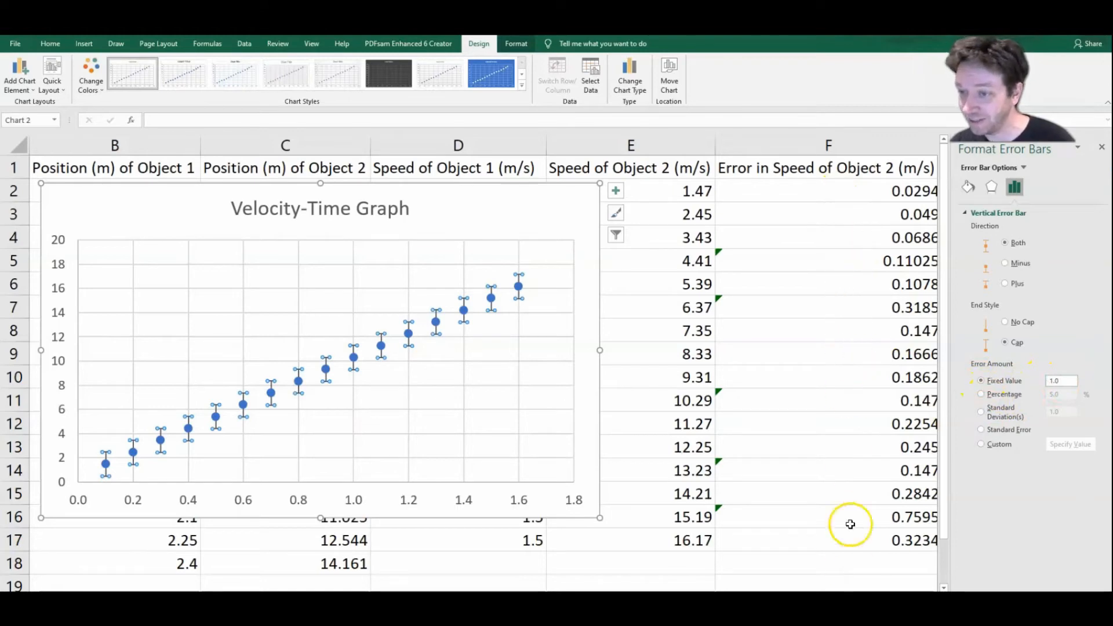
left_click(982, 444)
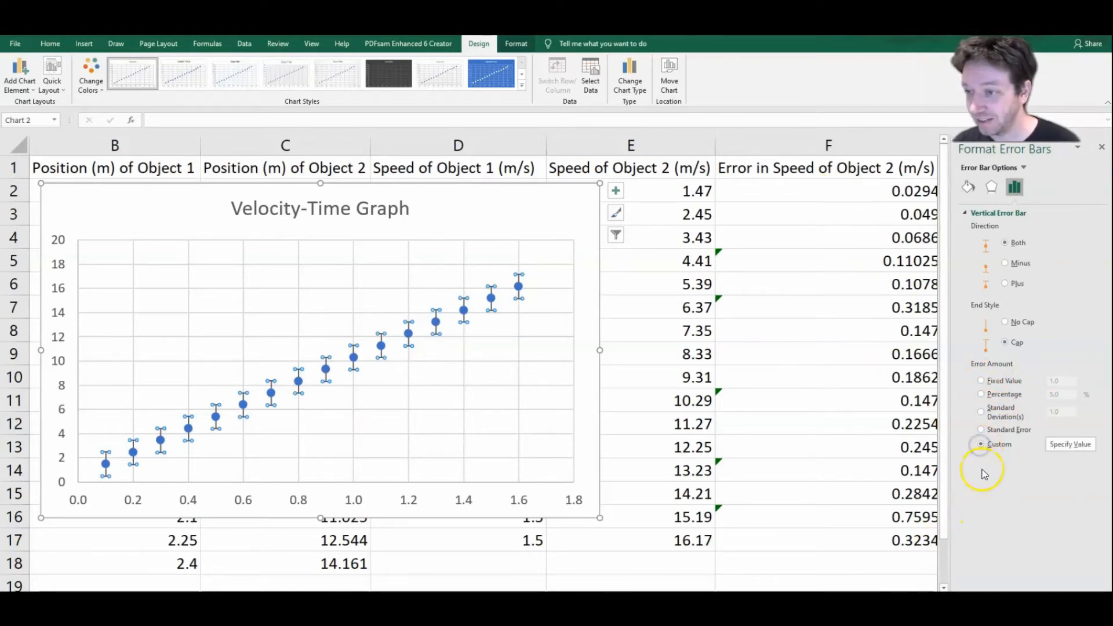
left_click(1070, 445)
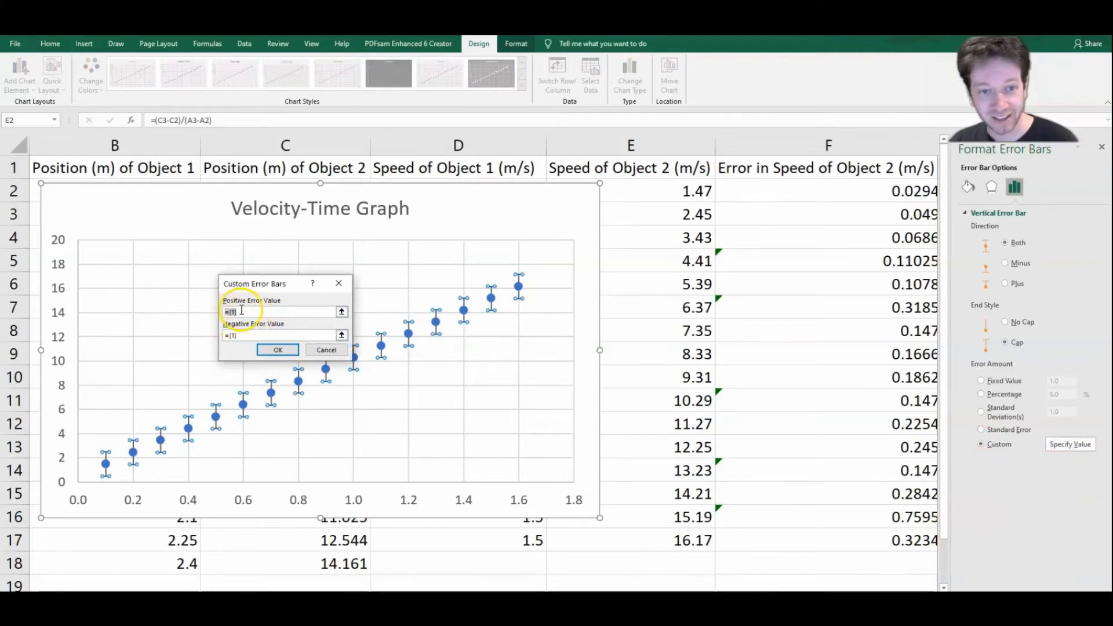
left_click_drag(836, 186, 843, 554)
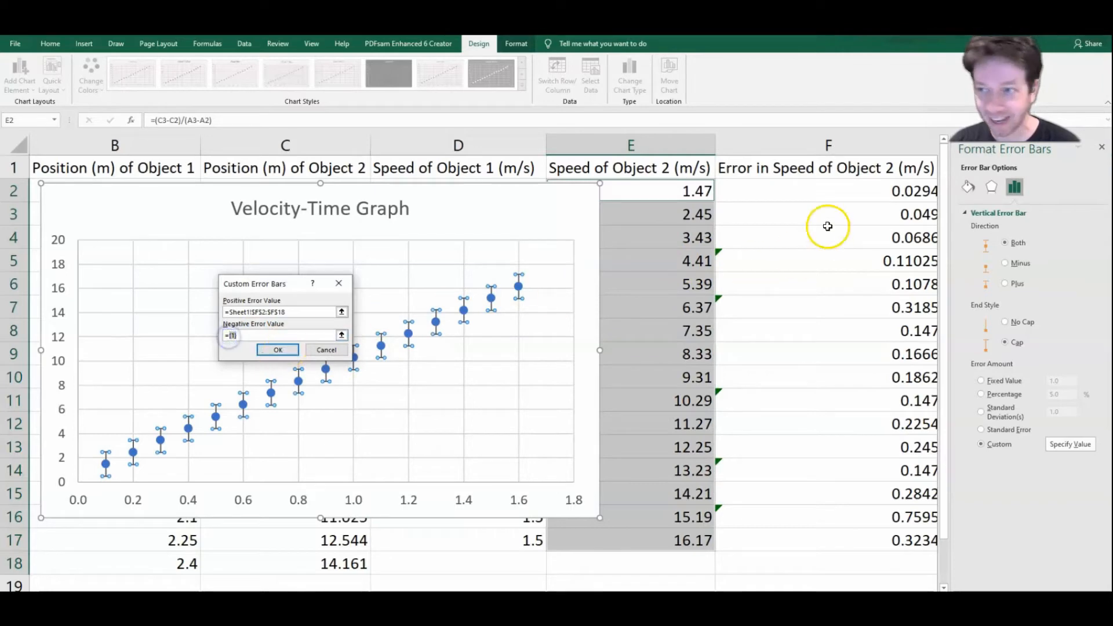
left_click_drag(845, 192, 860, 549)
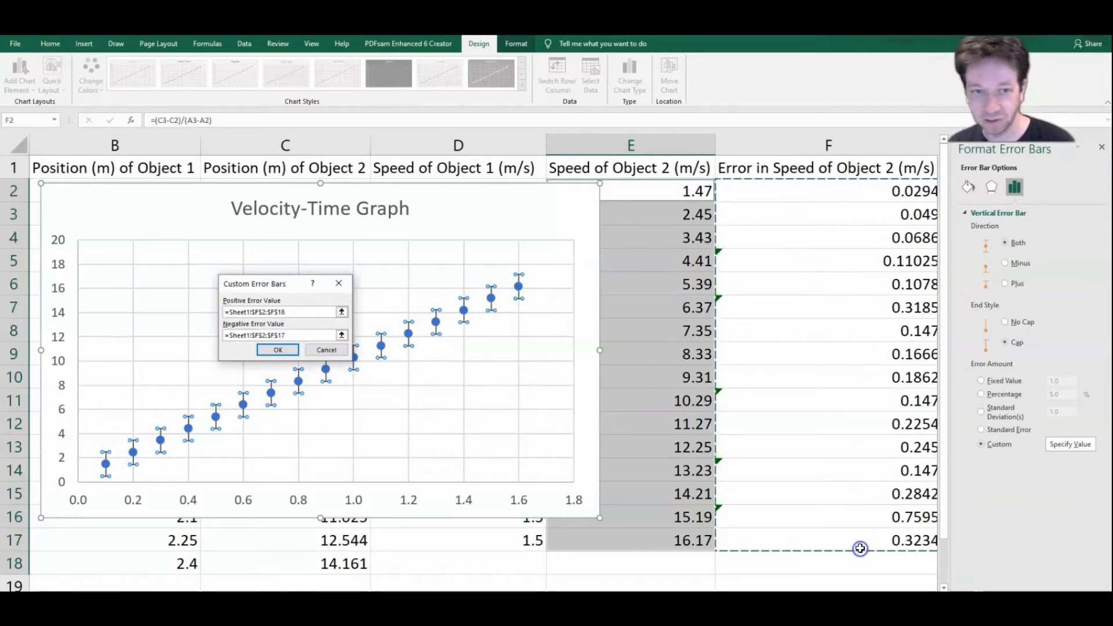
left_click(275, 349)
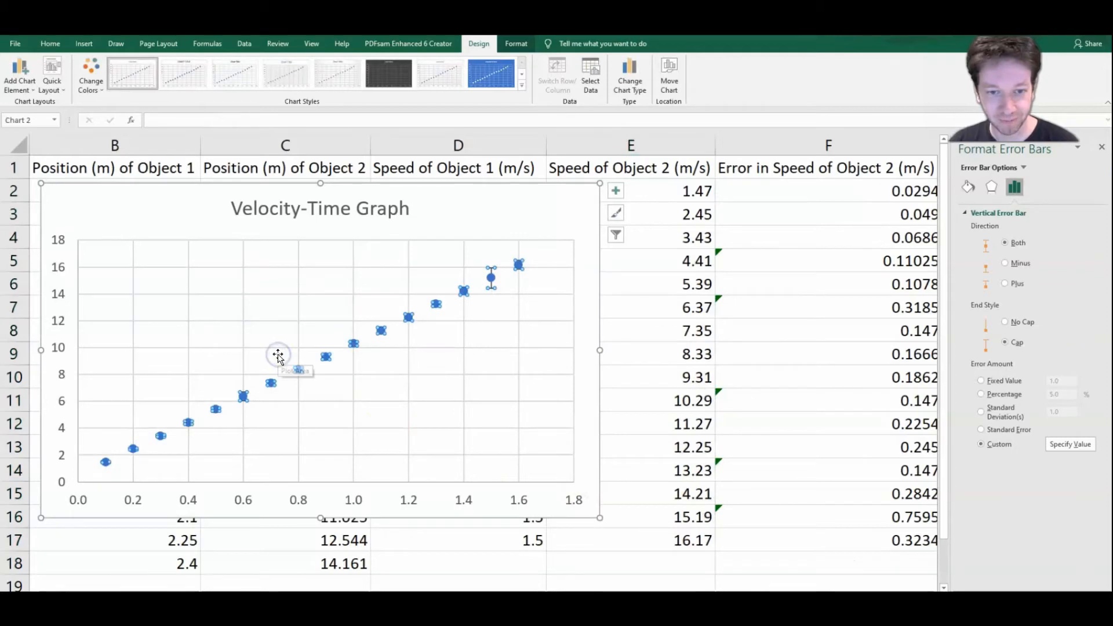
Step: Add a linear trendline to the velocity-time data
left_click(453, 216)
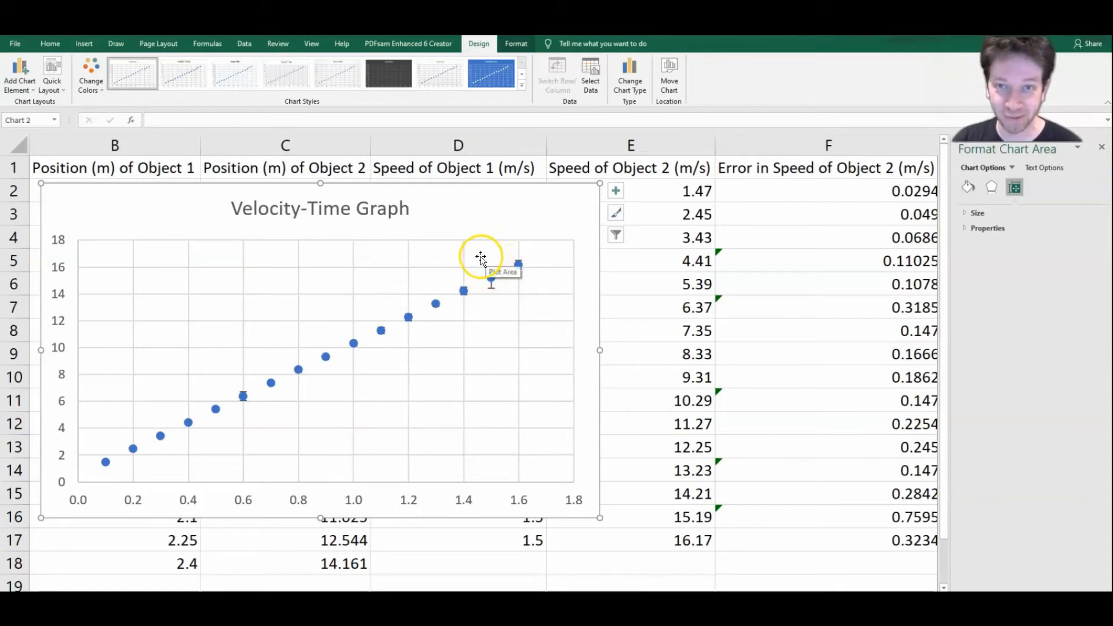
left_click(19, 73)
mouse_move(49, 229)
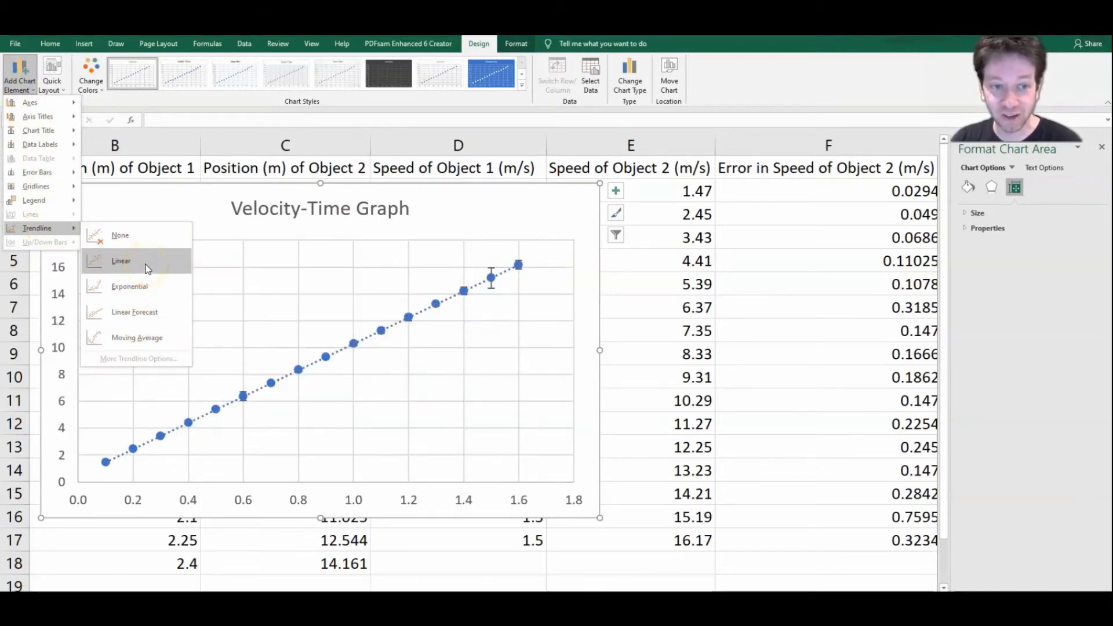
left_click(131, 261)
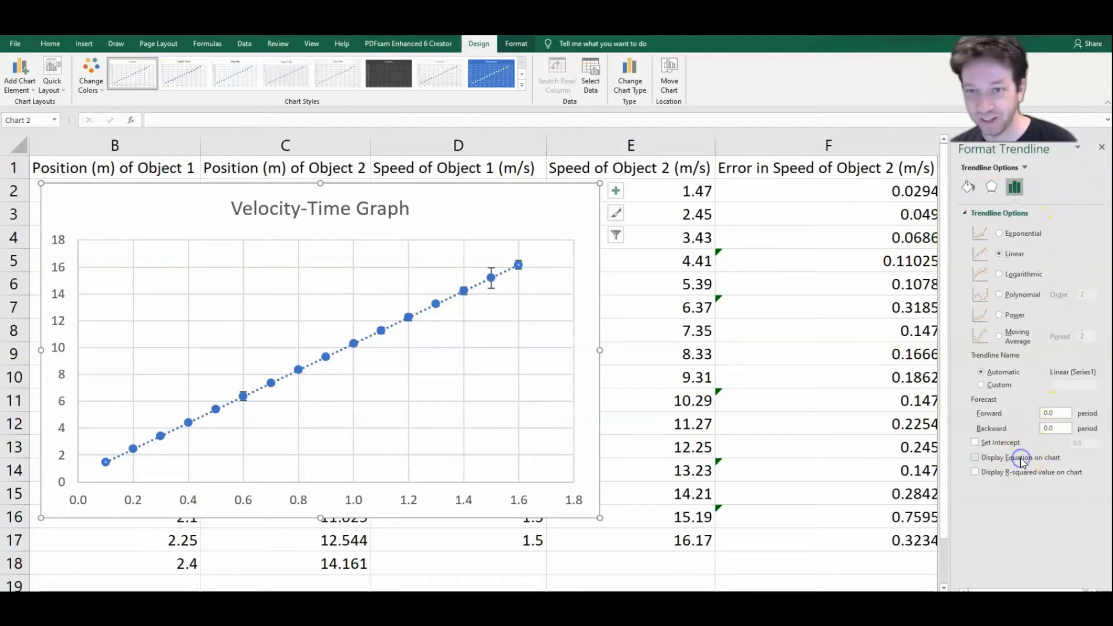
Step: Display the trendline's equation on the velocity-time chart and move its label into clear space above the line
left_click(975, 459)
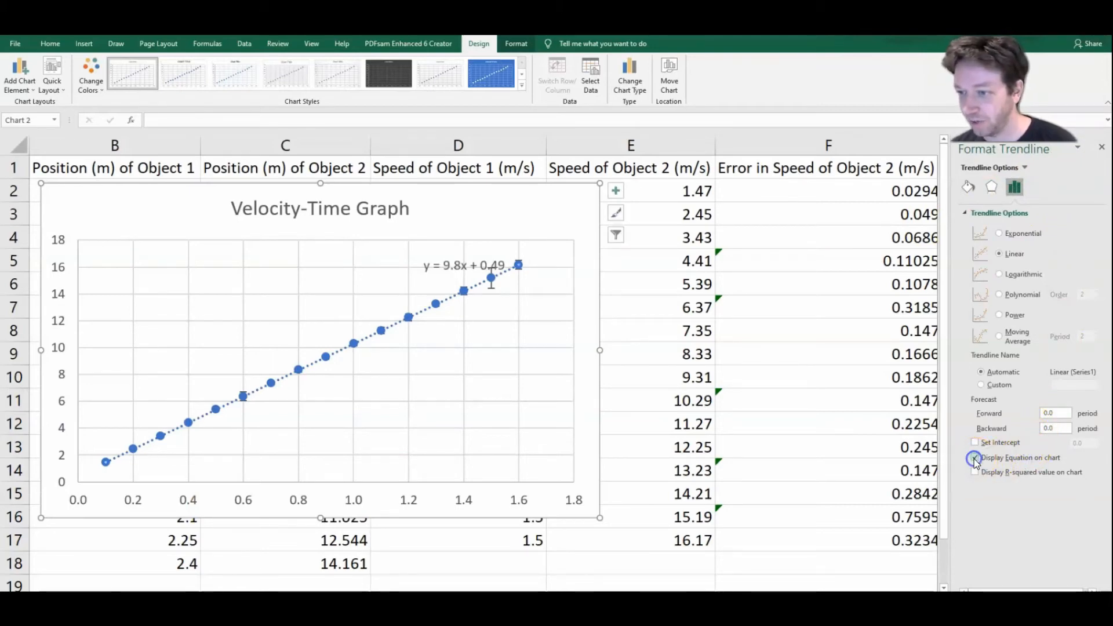
left_click(453, 268)
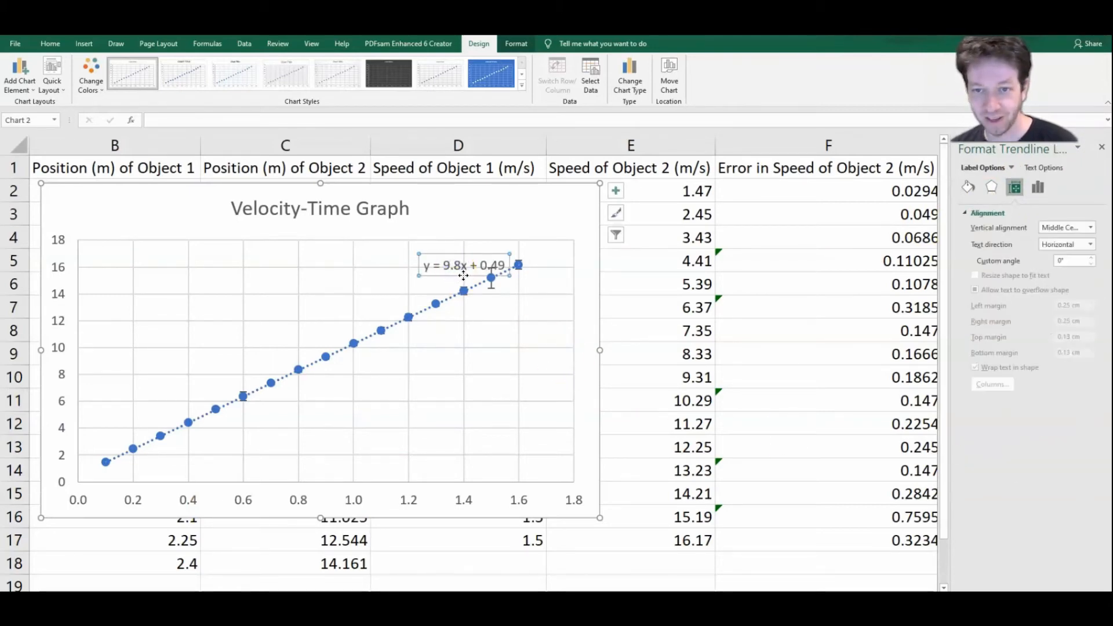
left_click_drag(453, 269, 376, 299)
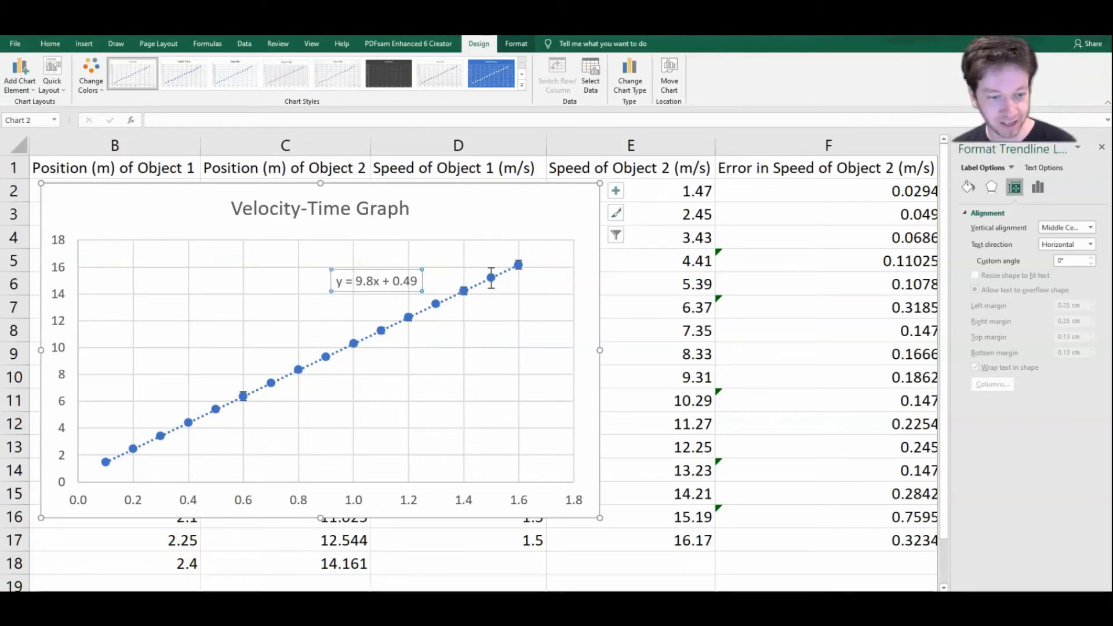
Step: Switch to the worksheet with the circle measurements and check the full text of the diameter and radius headers
left_click(181, 600)
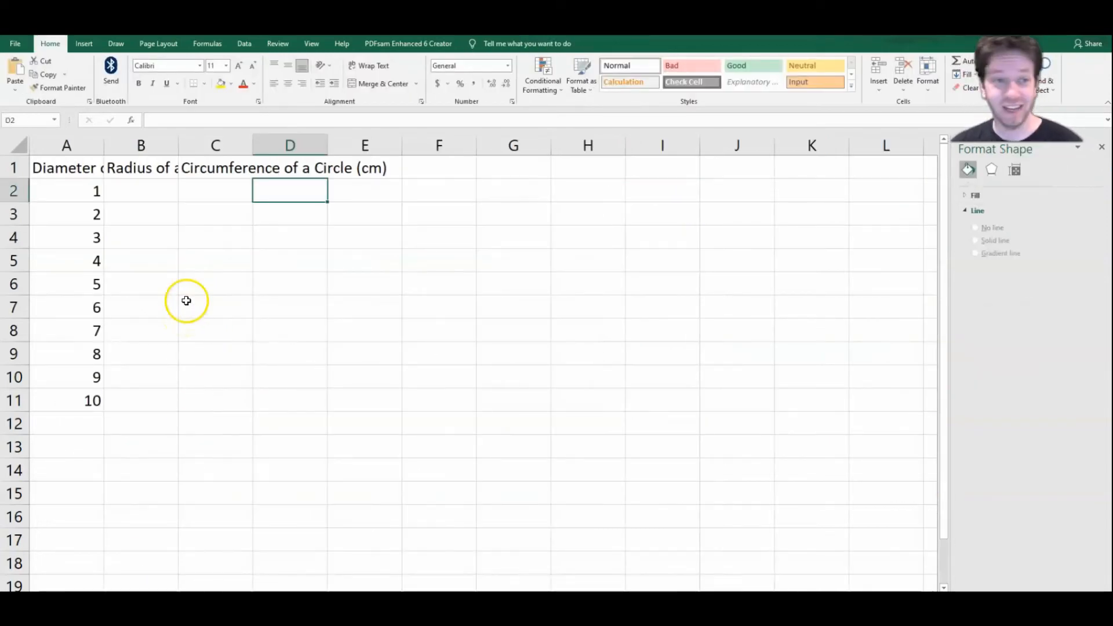
left_click(86, 166)
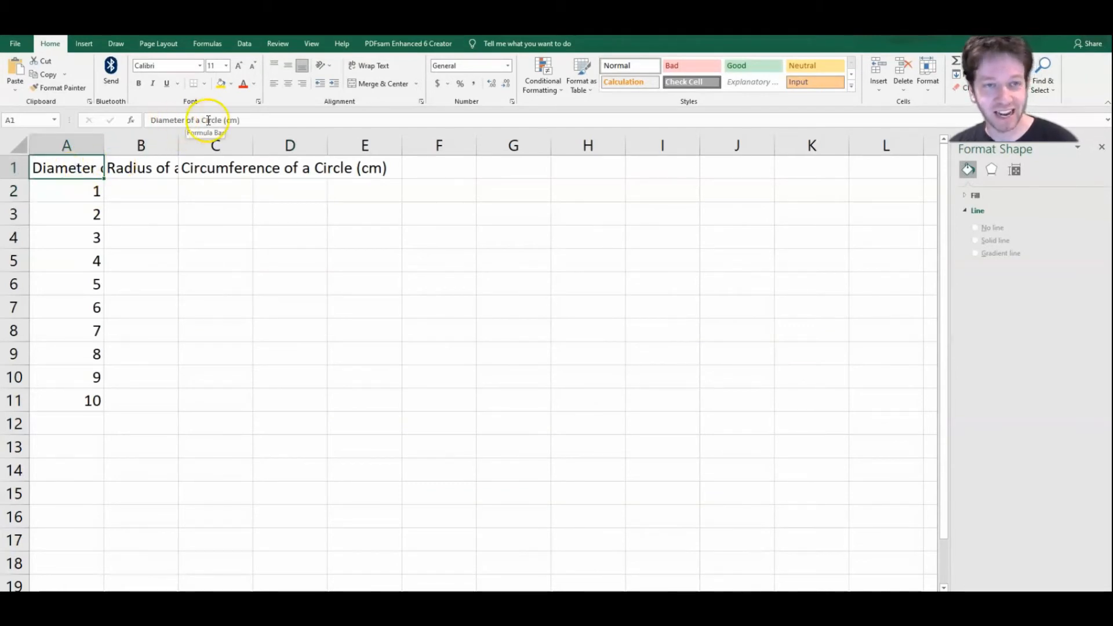
left_click(146, 168)
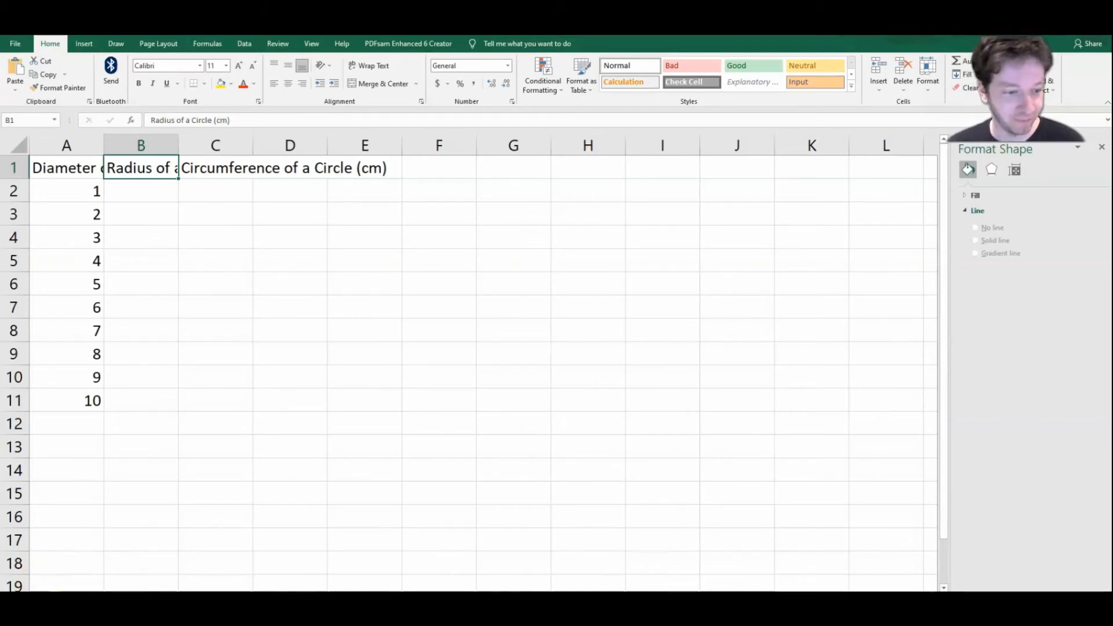
left_click(62, 611)
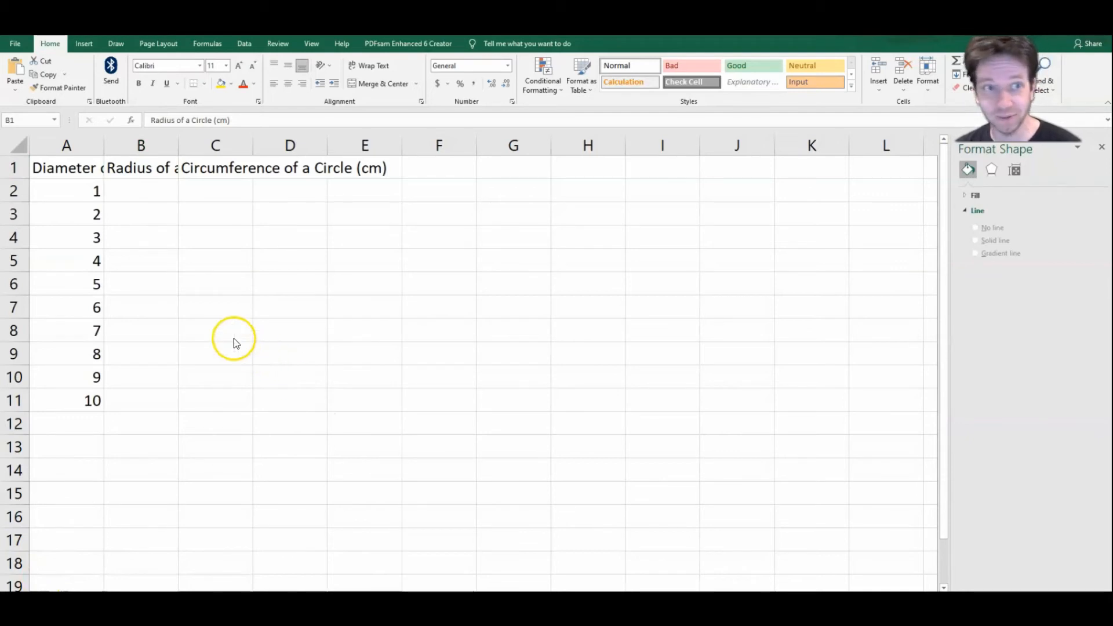
Step: Wrap the diameter header text in A1, centre it horizontally and align it to the top of the cell
left_click(72, 166)
left_click(68, 171)
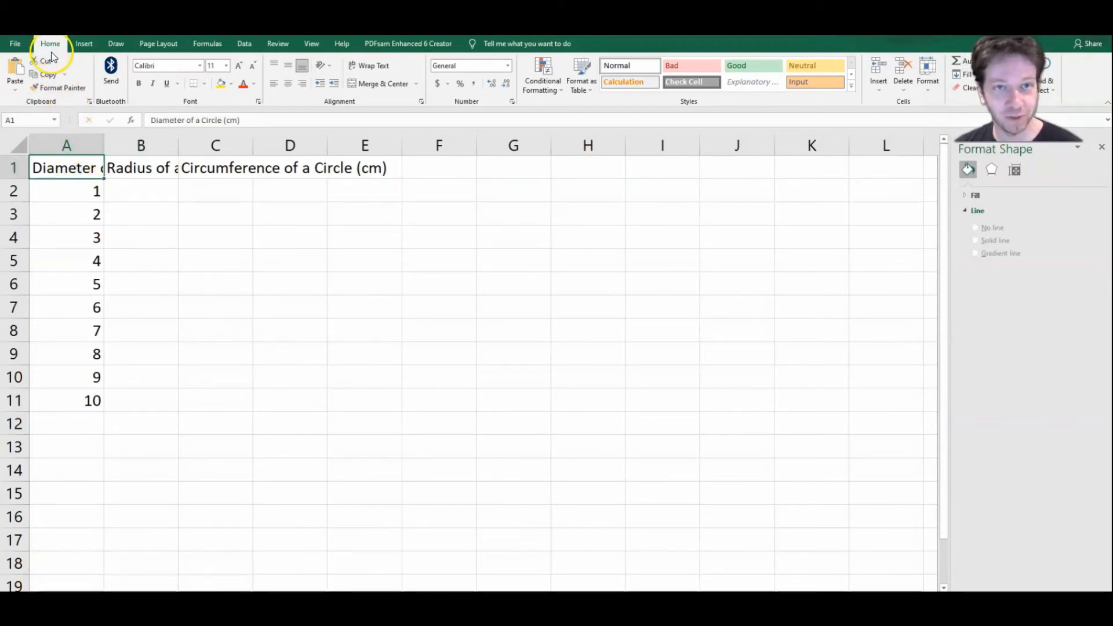
left_click(370, 68)
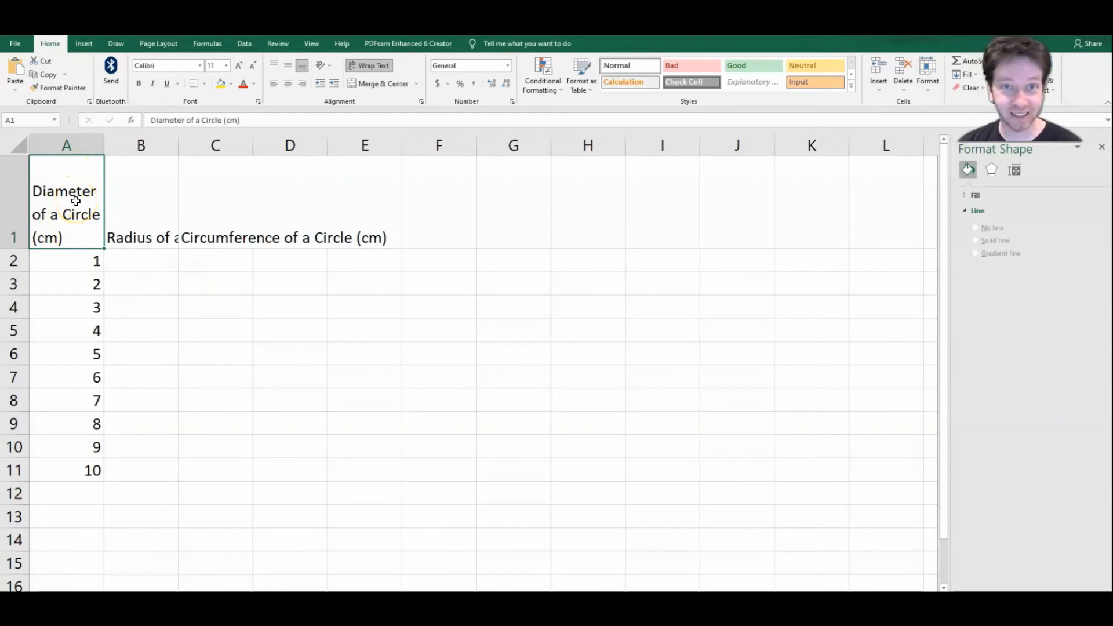
left_click(292, 84)
left_click(292, 69)
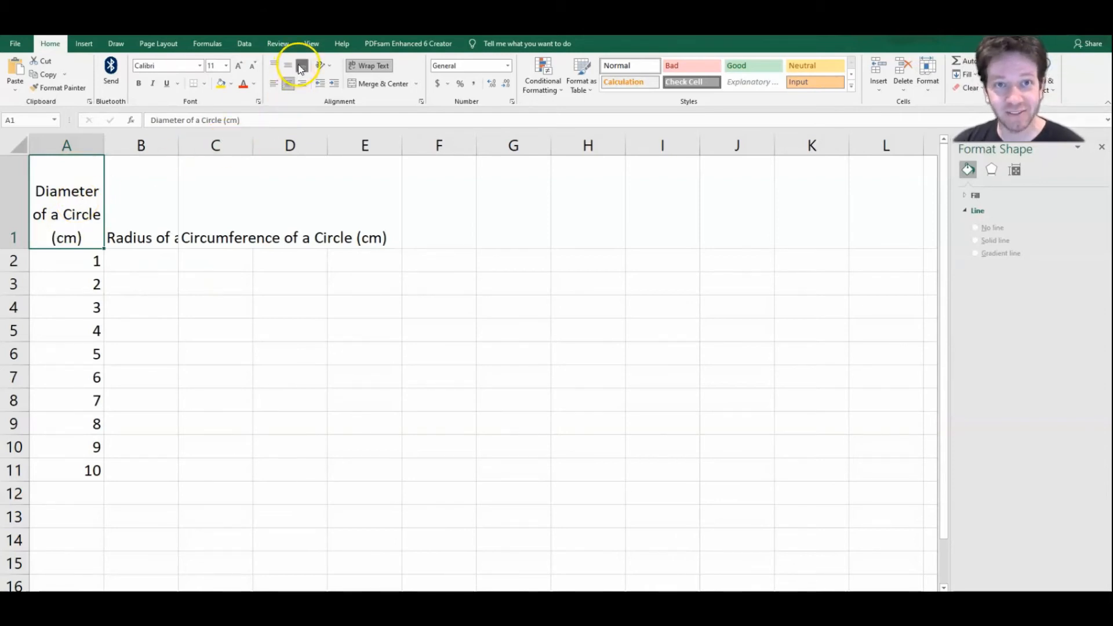
left_click(271, 65)
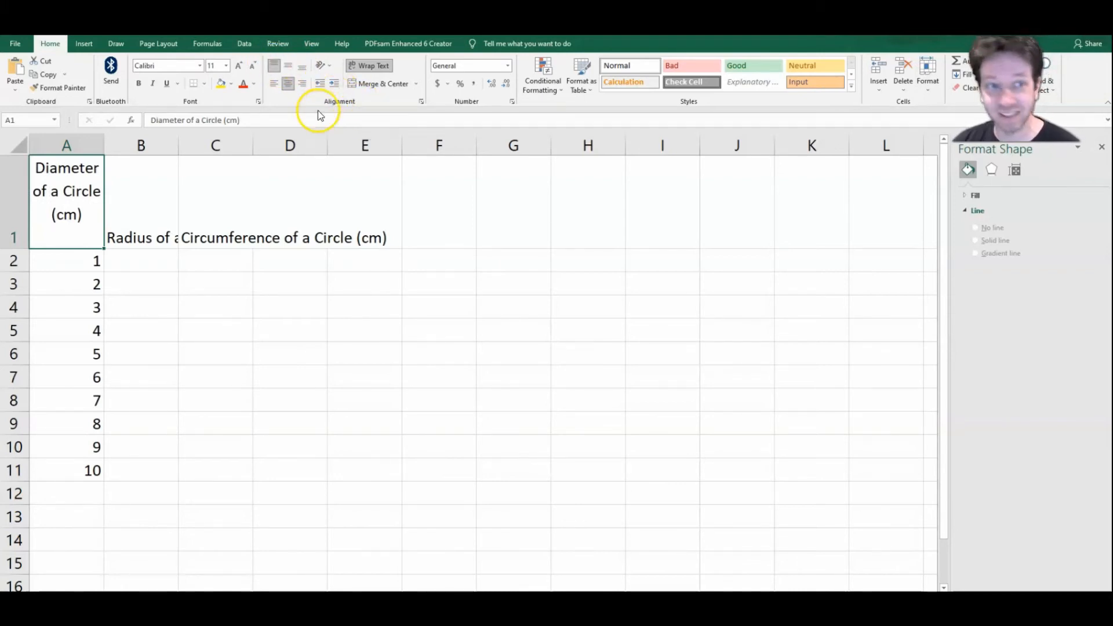
Step: Wrap the radius header text in B1, centre it horizontally and align it to the top
left_click(138, 208)
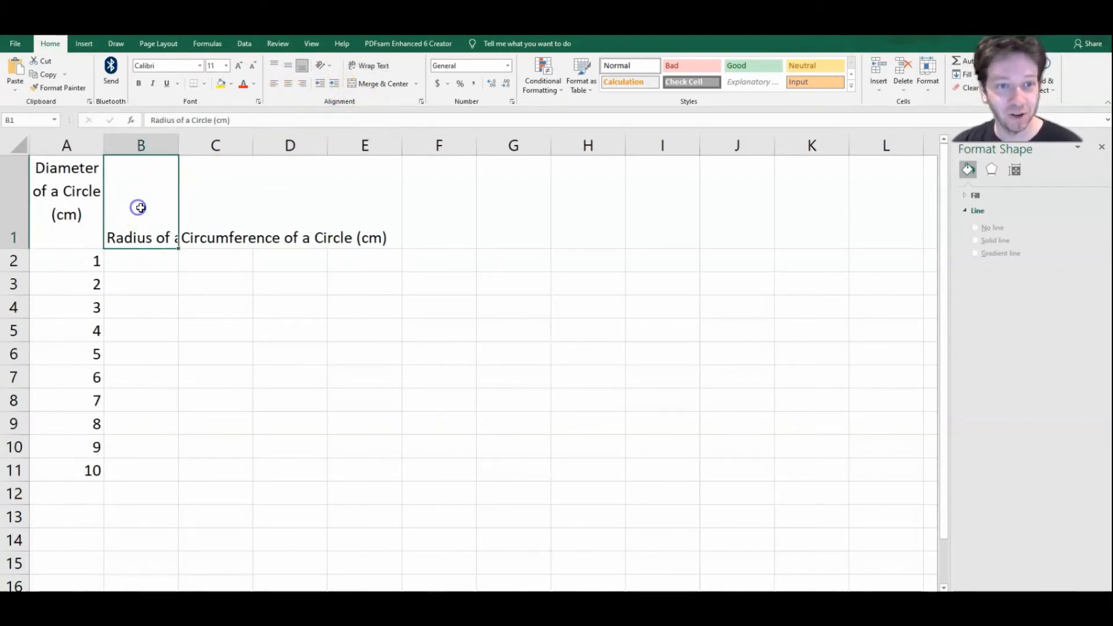
left_click(369, 65)
left_click(276, 67)
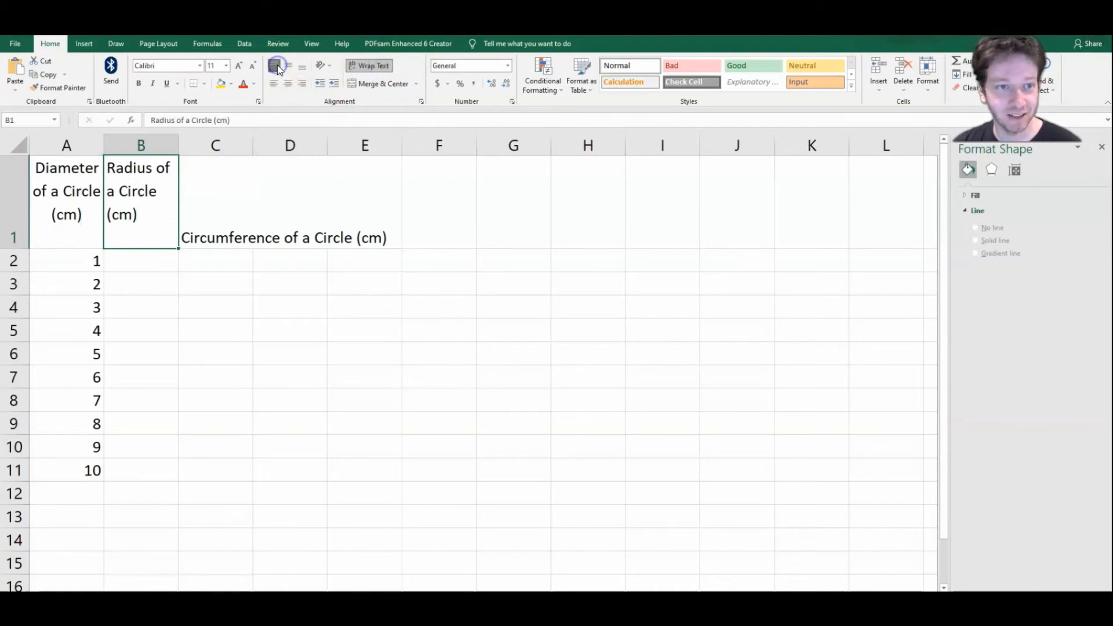
left_click(287, 84)
Step: Wrap, centre and top-align the circumference header in C1, and widen column C until the word Circumference fits on one line
left_click(313, 221)
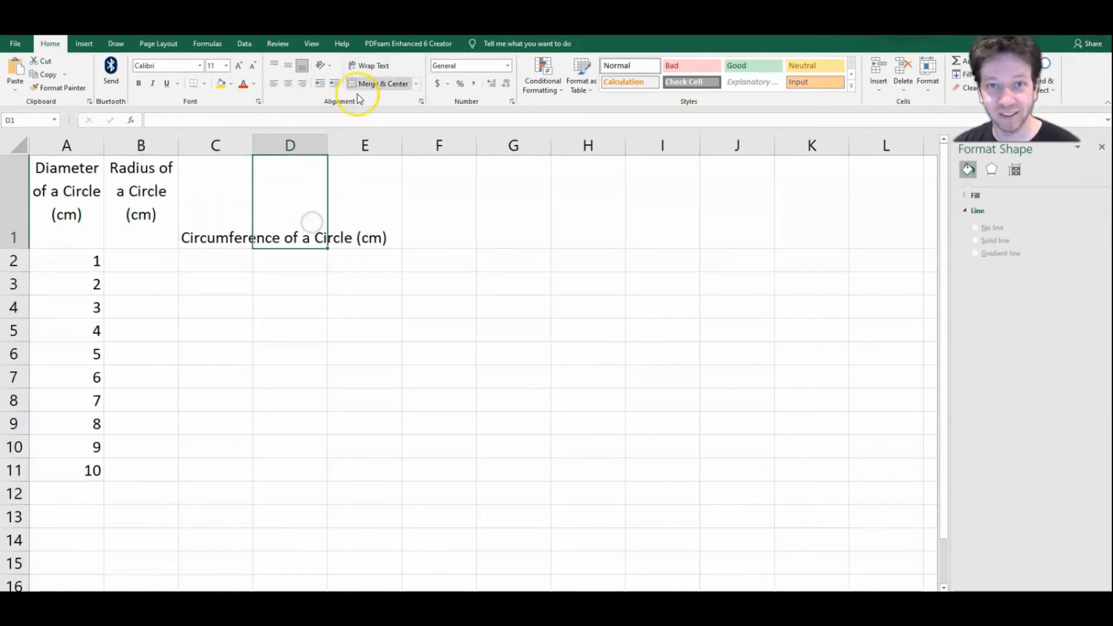
left_click(374, 66)
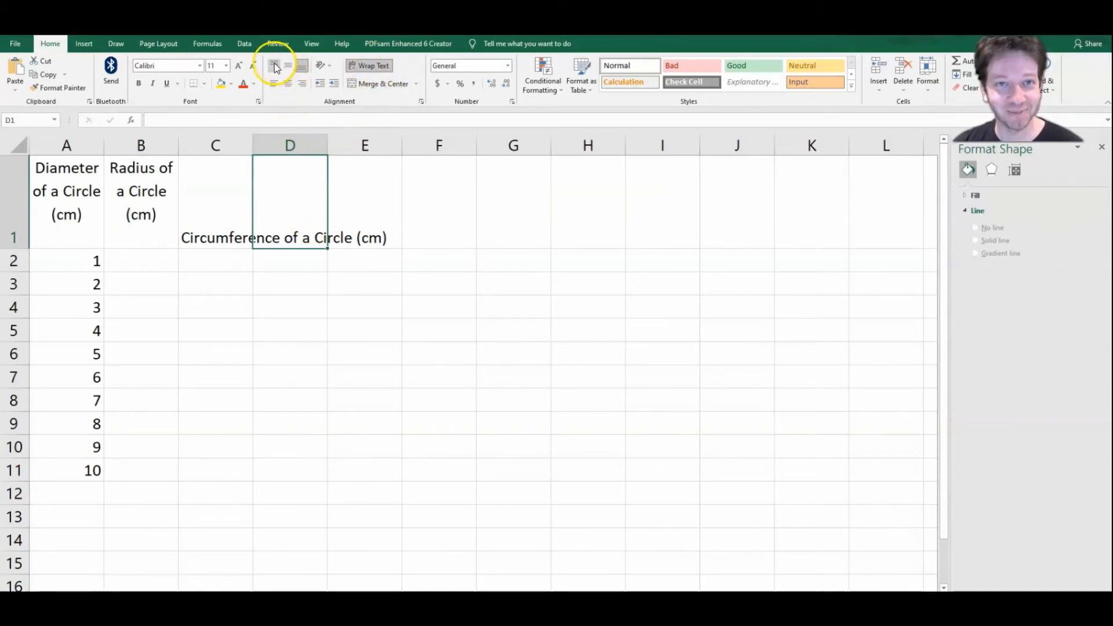
left_click(229, 203)
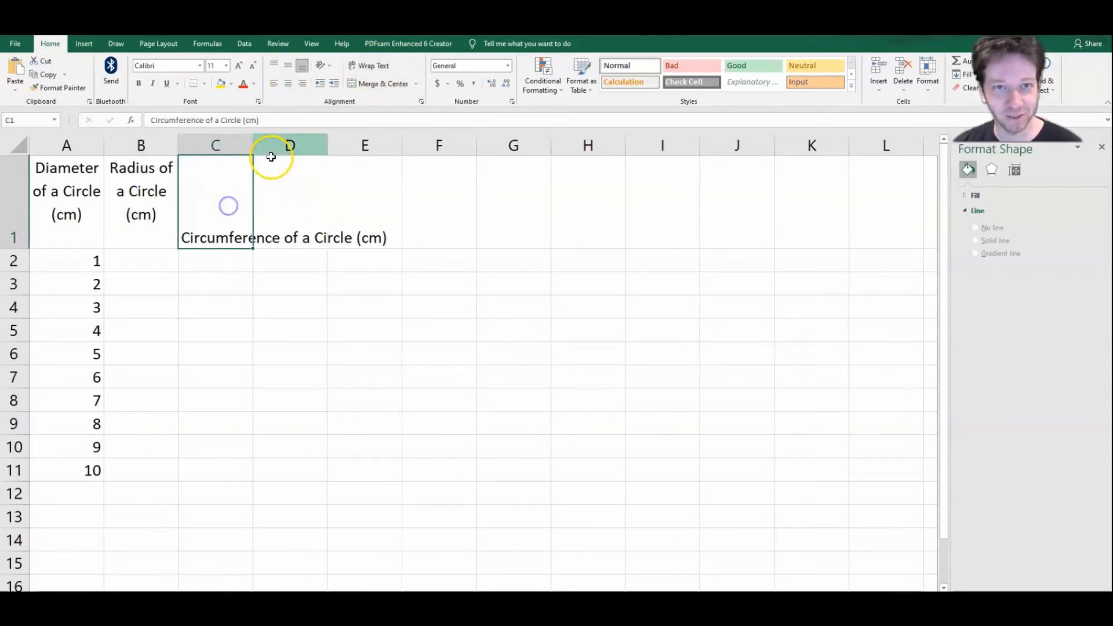
left_click(380, 68)
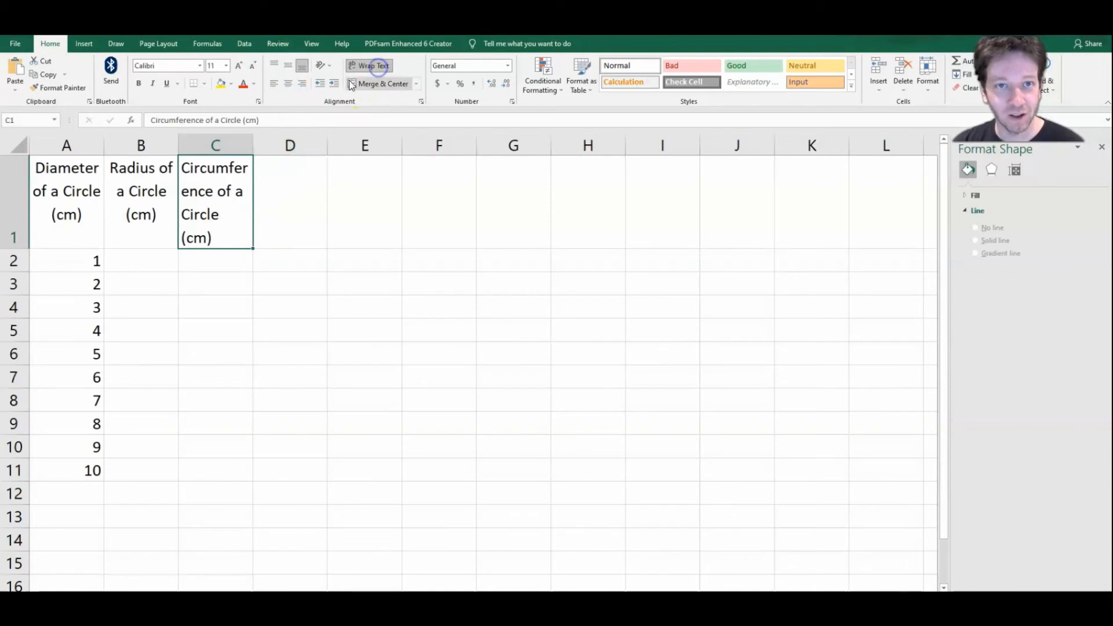
left_click(289, 85)
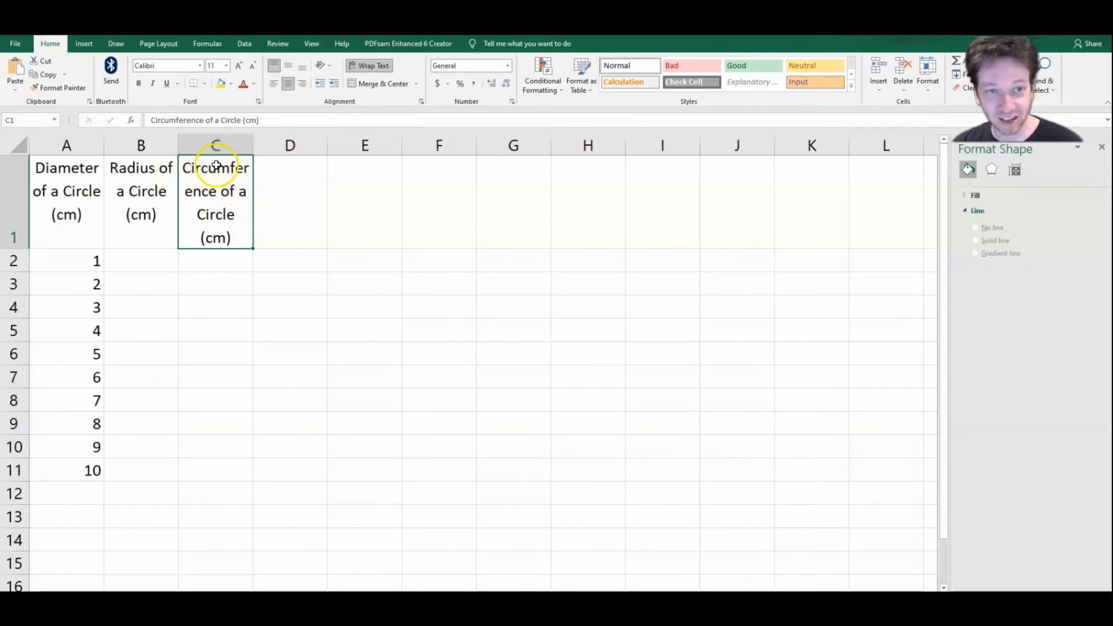
left_click_drag(255, 146, 293, 145)
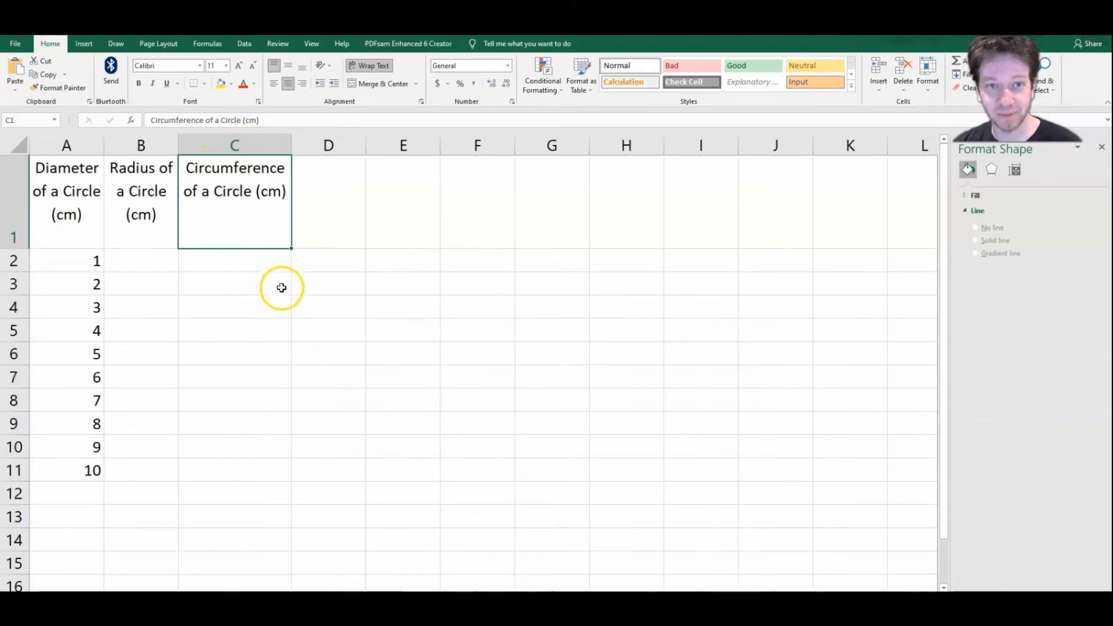
Step: Calculate the radius in B2 with =A2/2, fill the formula down to B11 and check the copied formula in B3
left_click(229, 262)
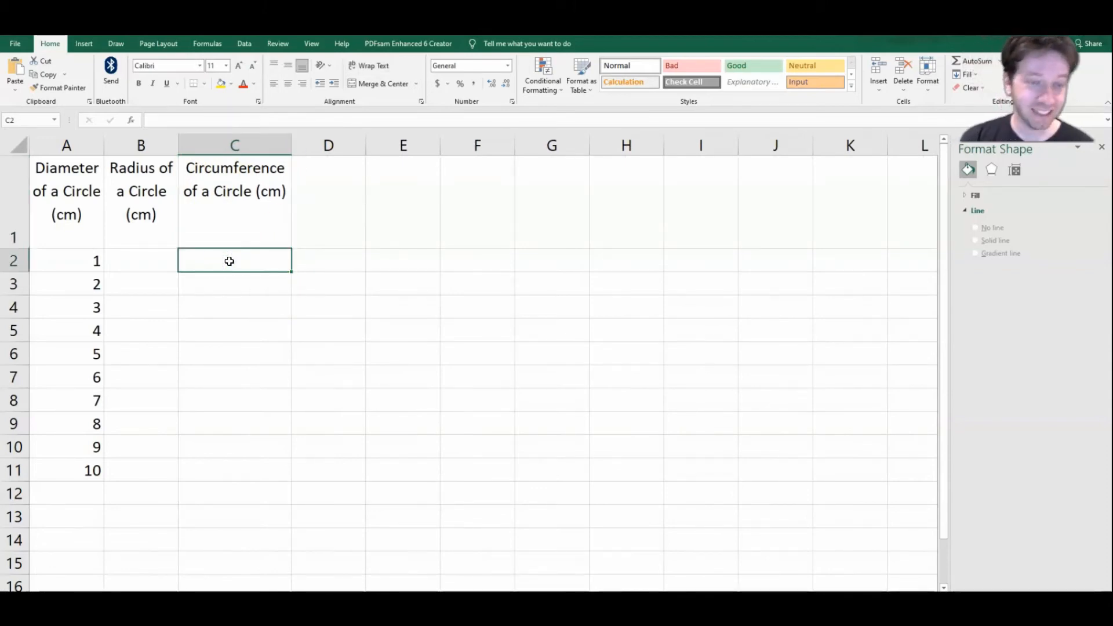
left_click(162, 267)
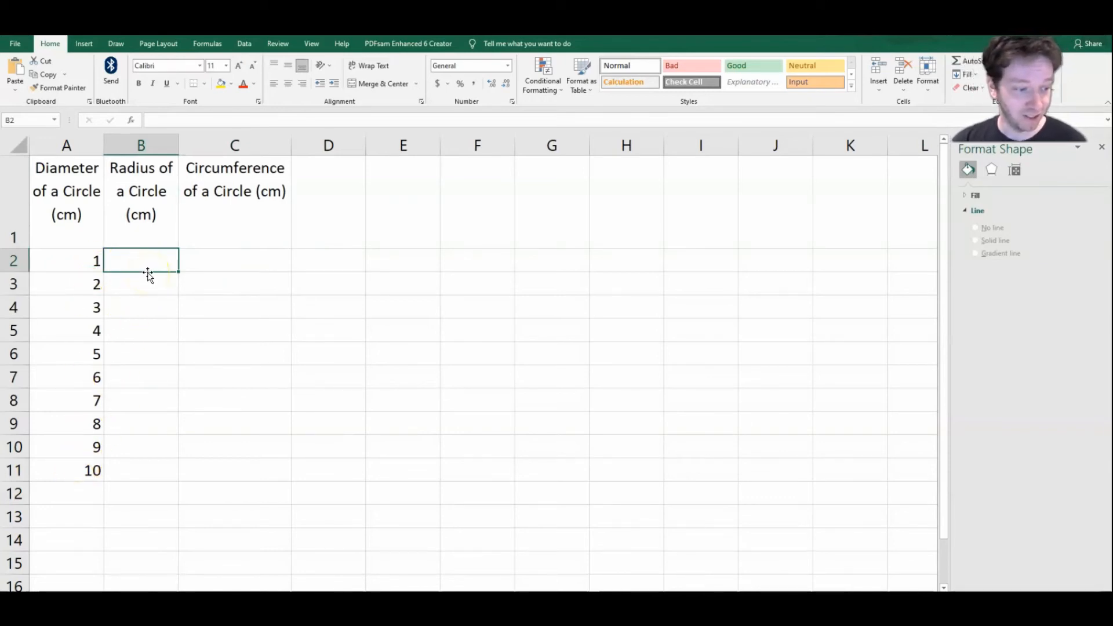
type("=")
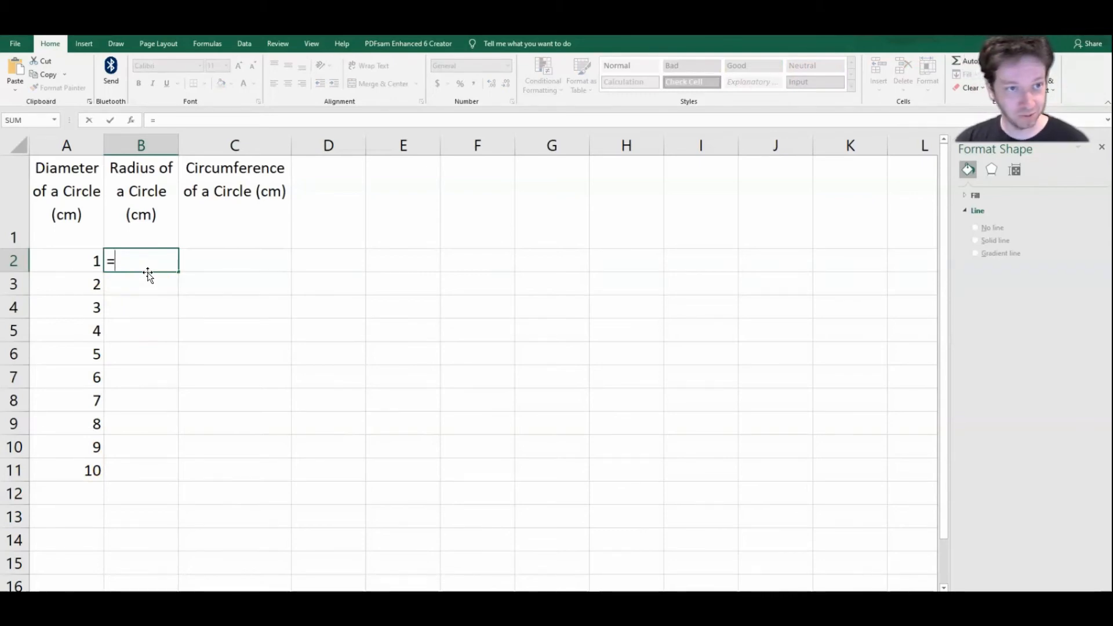
type("A2/2")
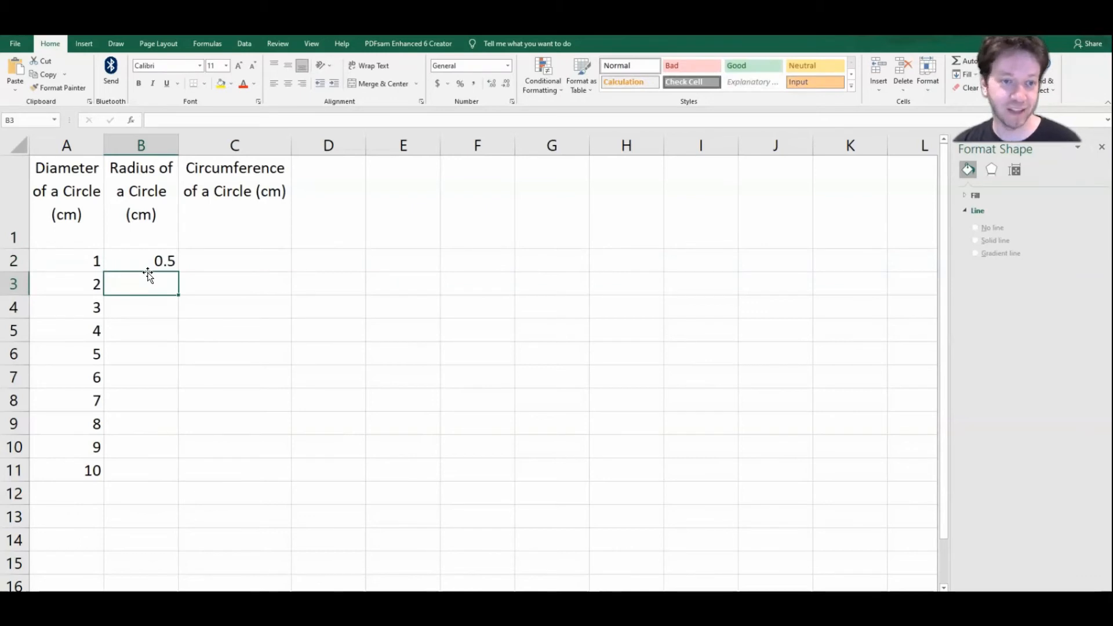
left_click(150, 261)
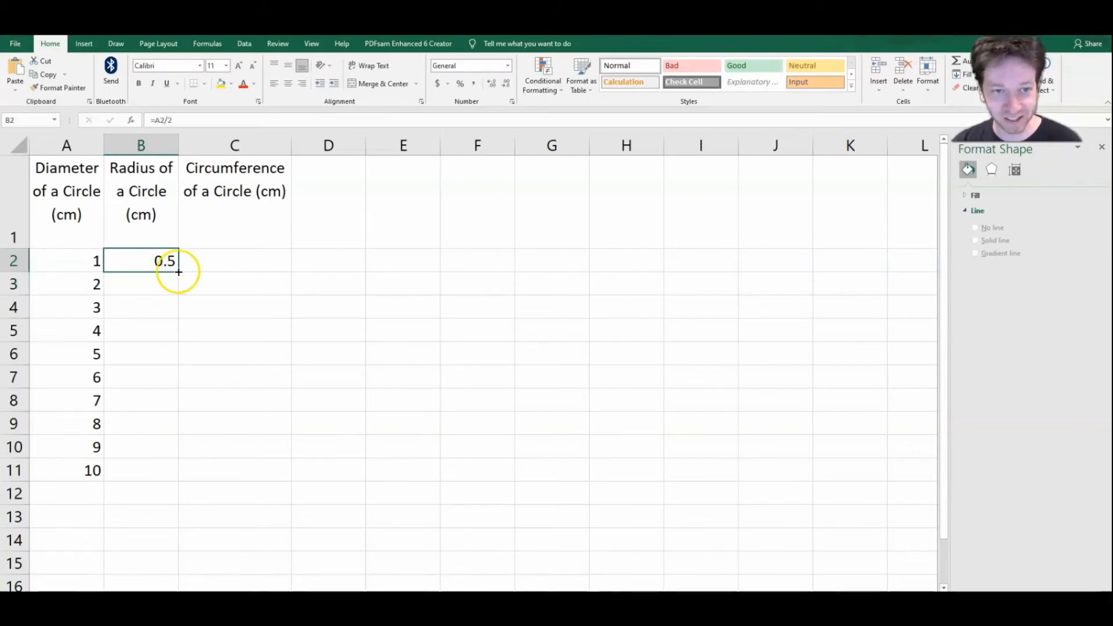
left_click_drag(179, 272, 167, 477)
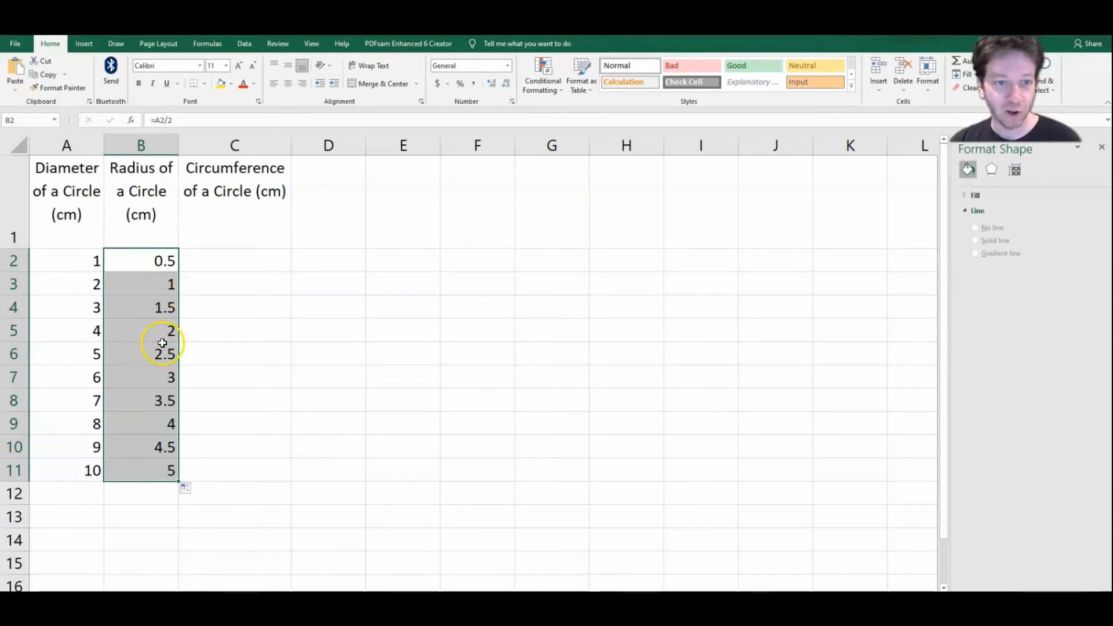
left_click(150, 283)
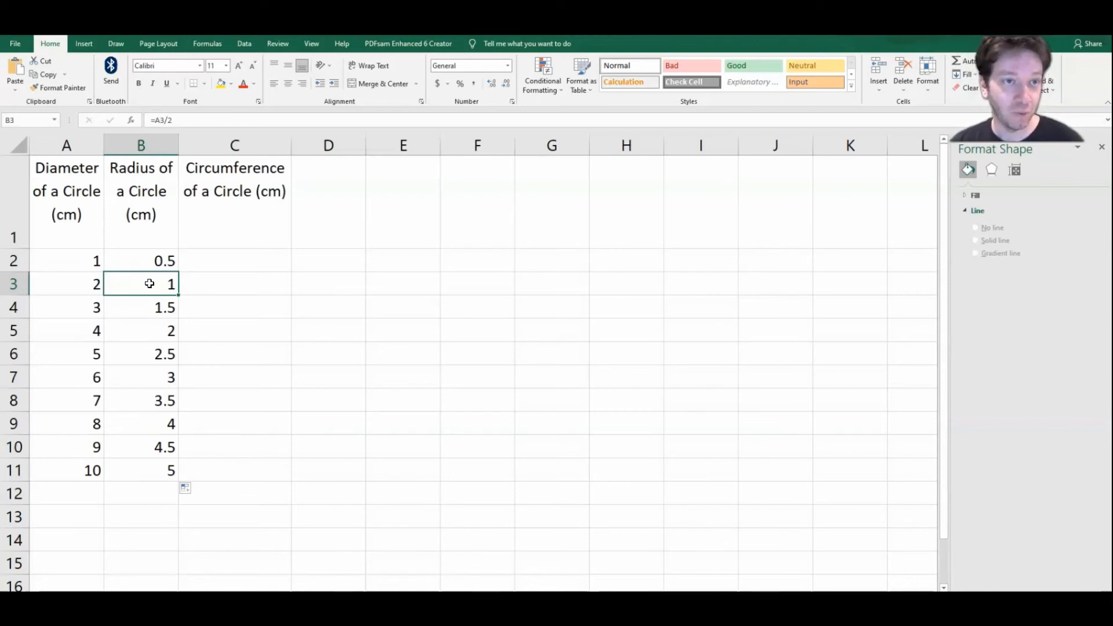
Step: Insert a new blank equation on the circle worksheet
left_click(88, 43)
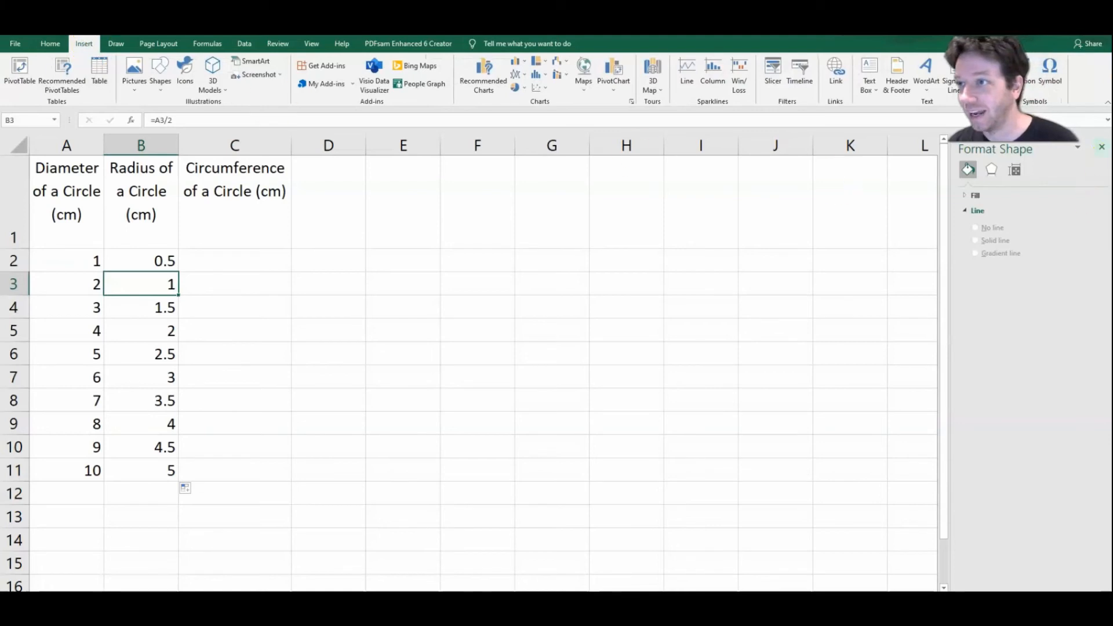
left_click_drag(1015, 93, 1015, 165)
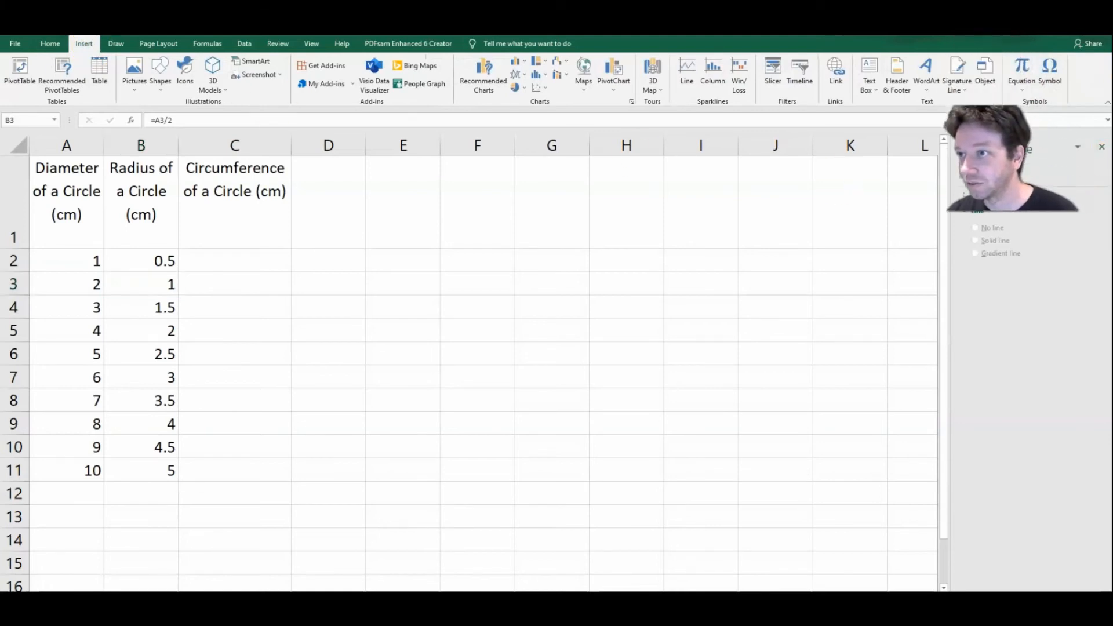
left_click(1028, 103)
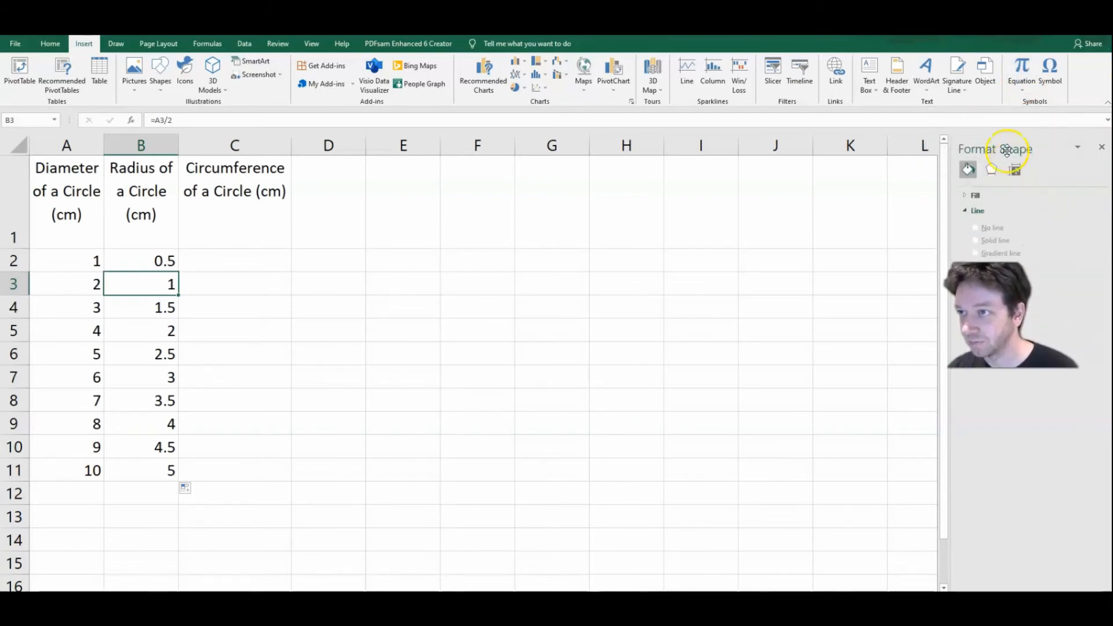
left_click(1028, 69)
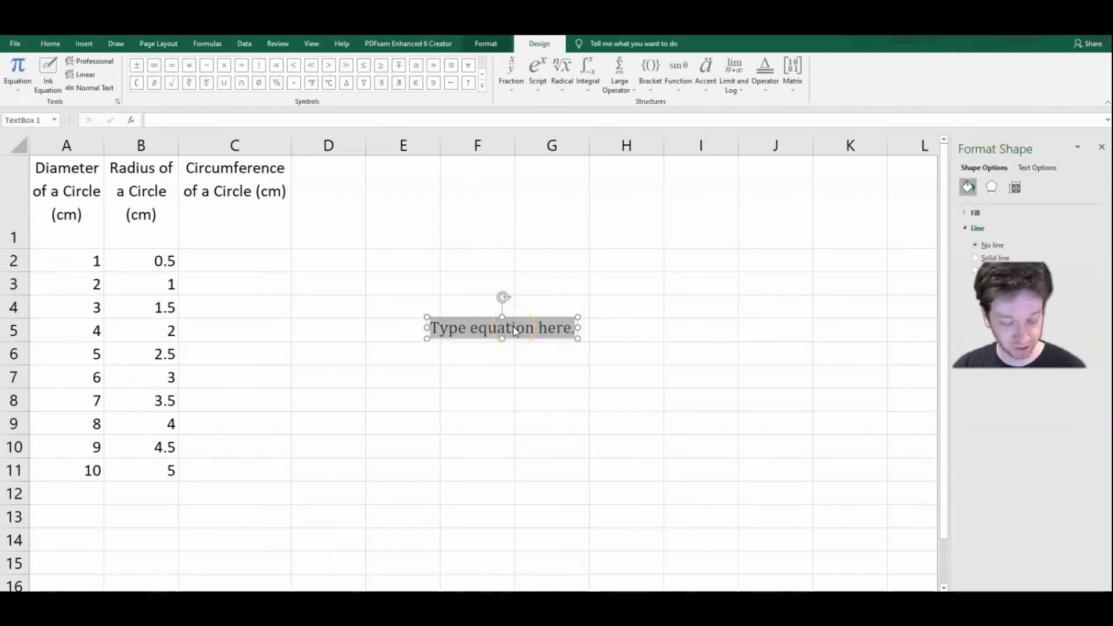
type("D ")
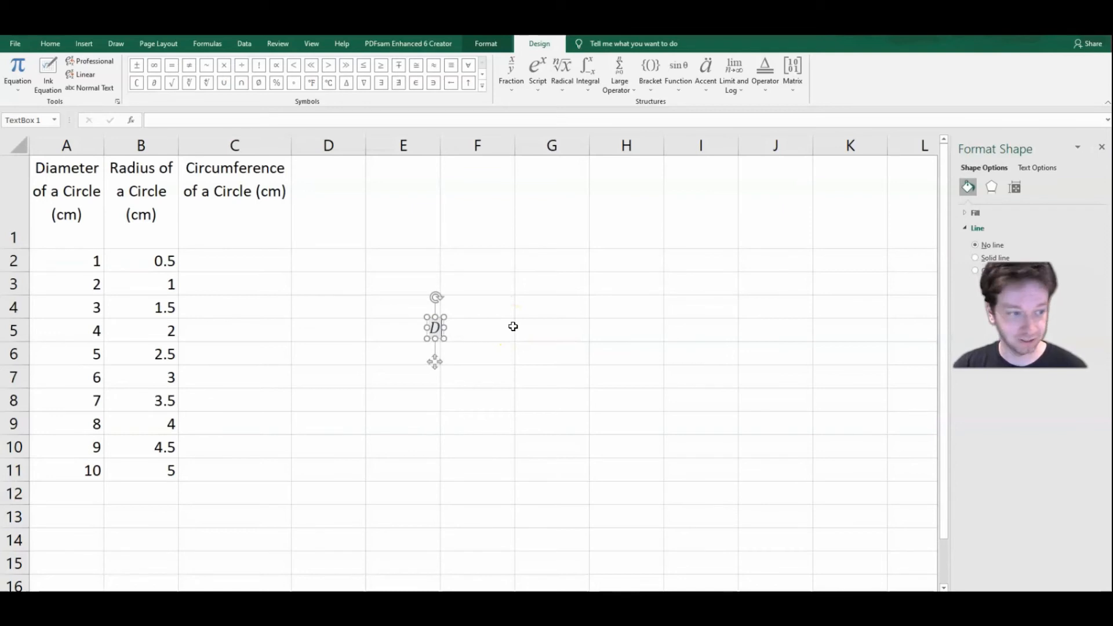
type("=")
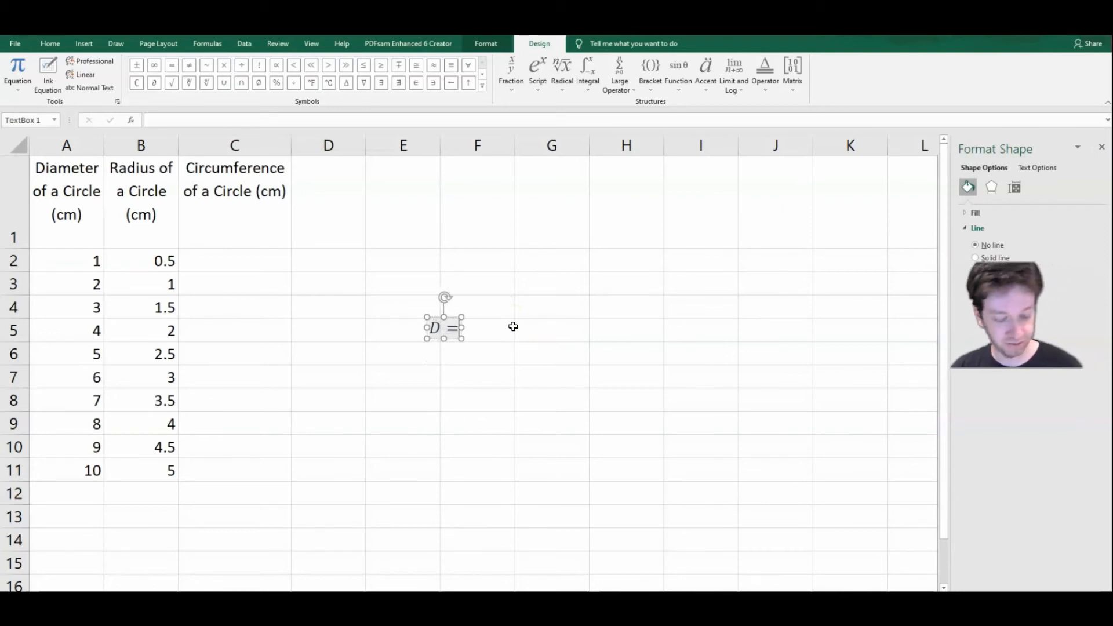
key("BackSpace")
key("BackSpace")
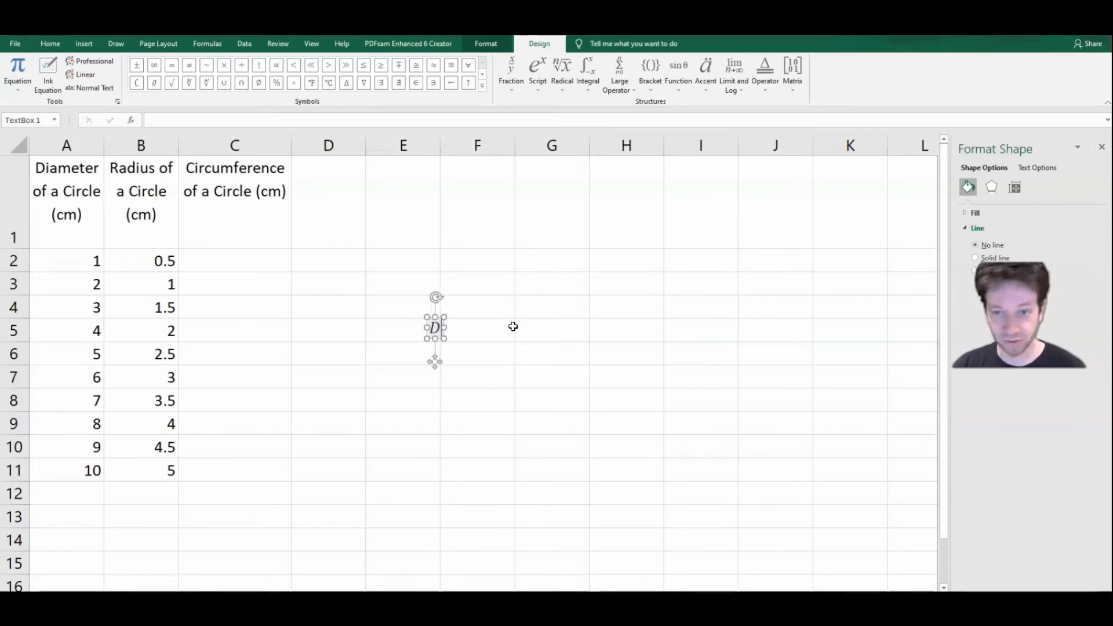
Step: Write R = D/2 in the equation box, with D over 2 as a stacked fraction
type("R=")
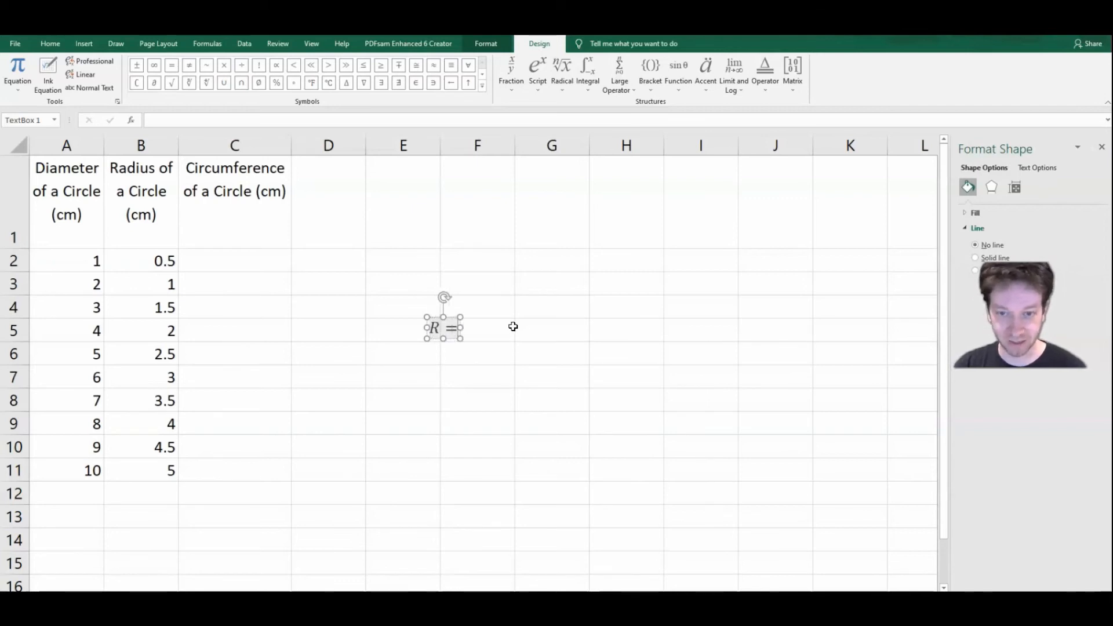
type("D/2")
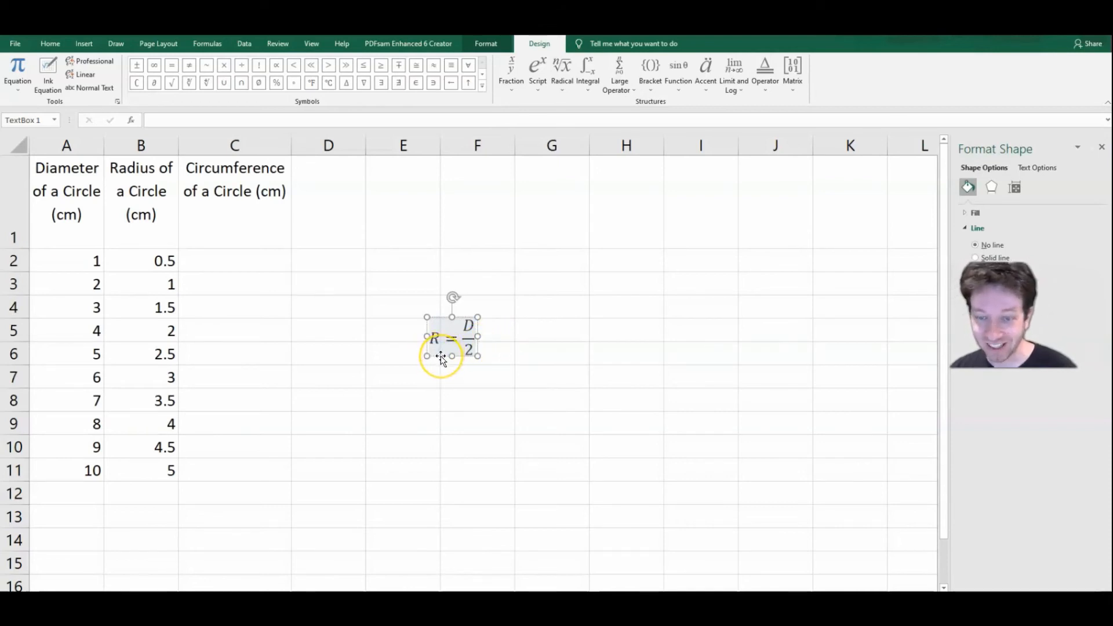
Step: Move the R = D/2 equation into cell B1, below the radius header text
left_click_drag(442, 357, 143, 248)
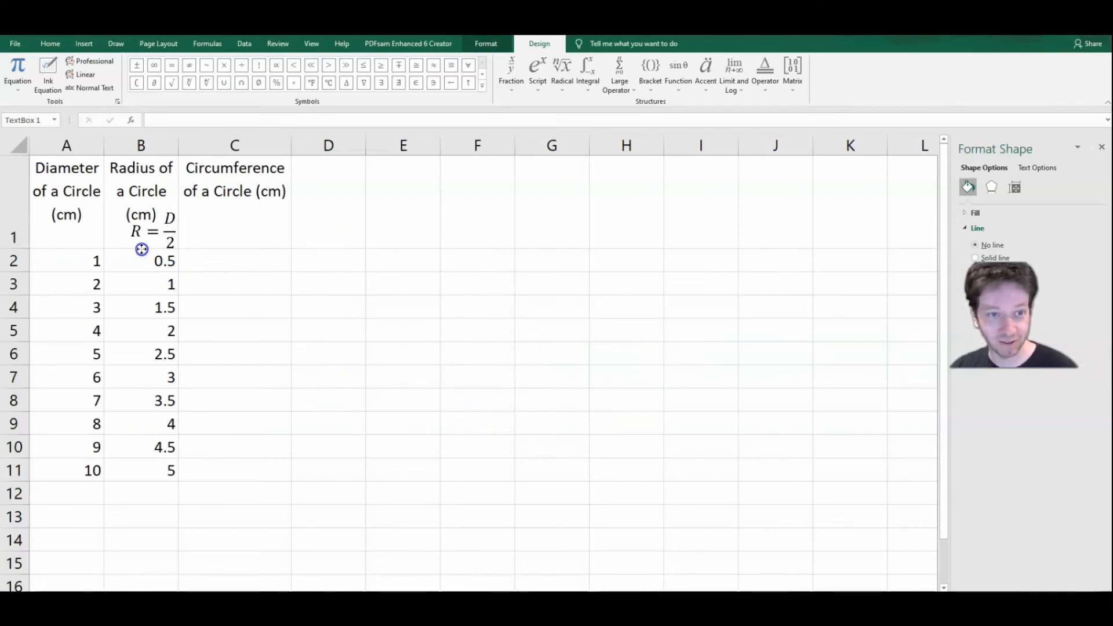
left_click(326, 248)
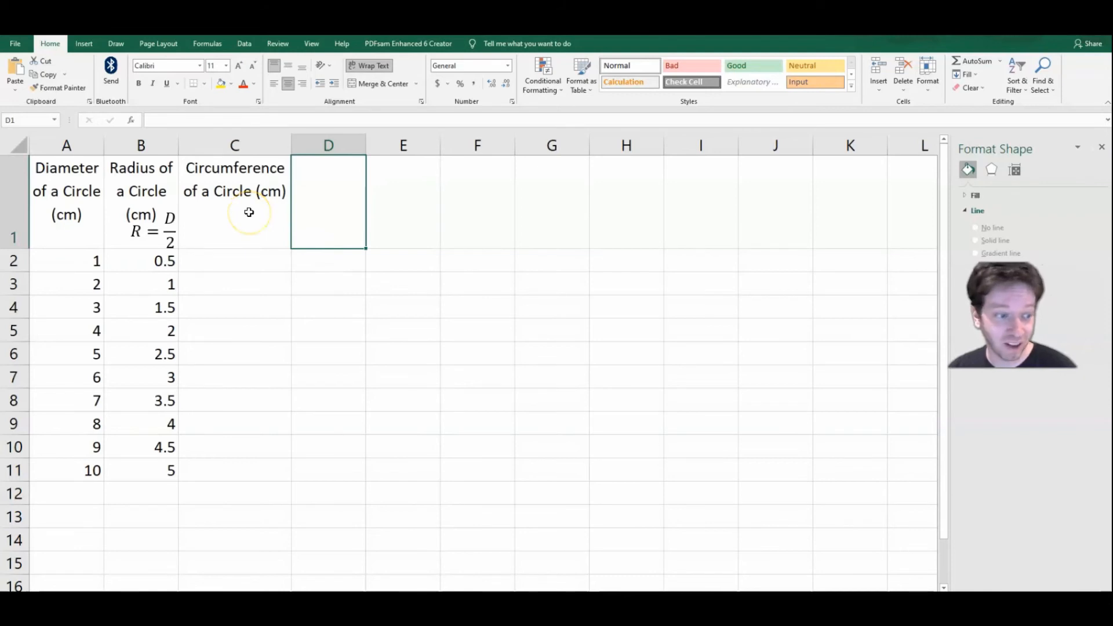
Step: Calculate the circumference in C2 with the formula =2*PI()*B2
left_click(250, 263)
type("=")
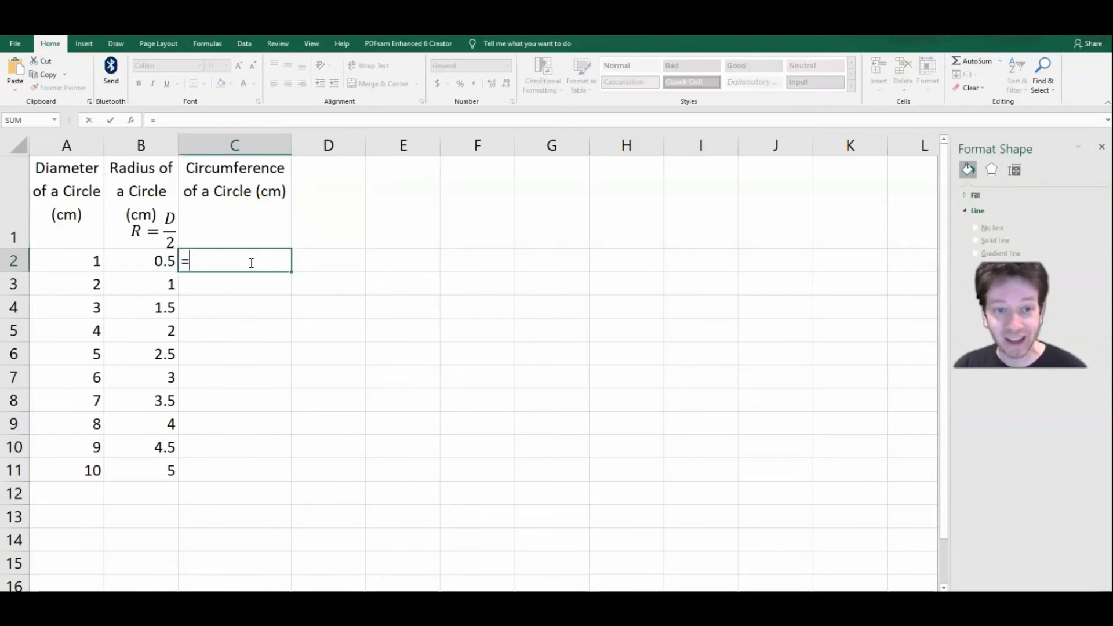
type("2")
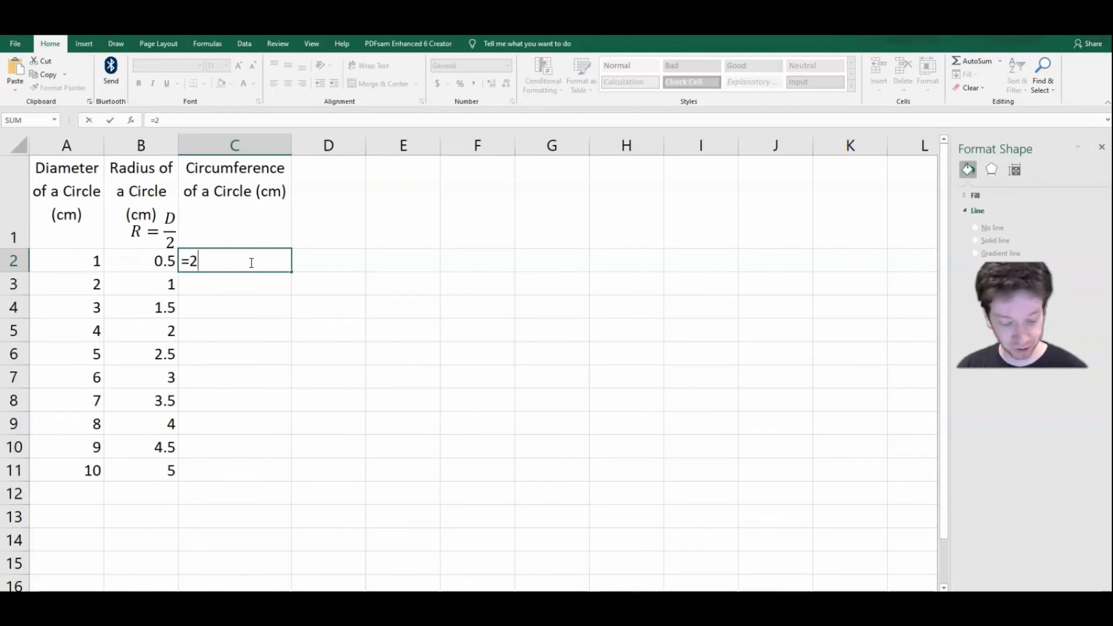
type("*")
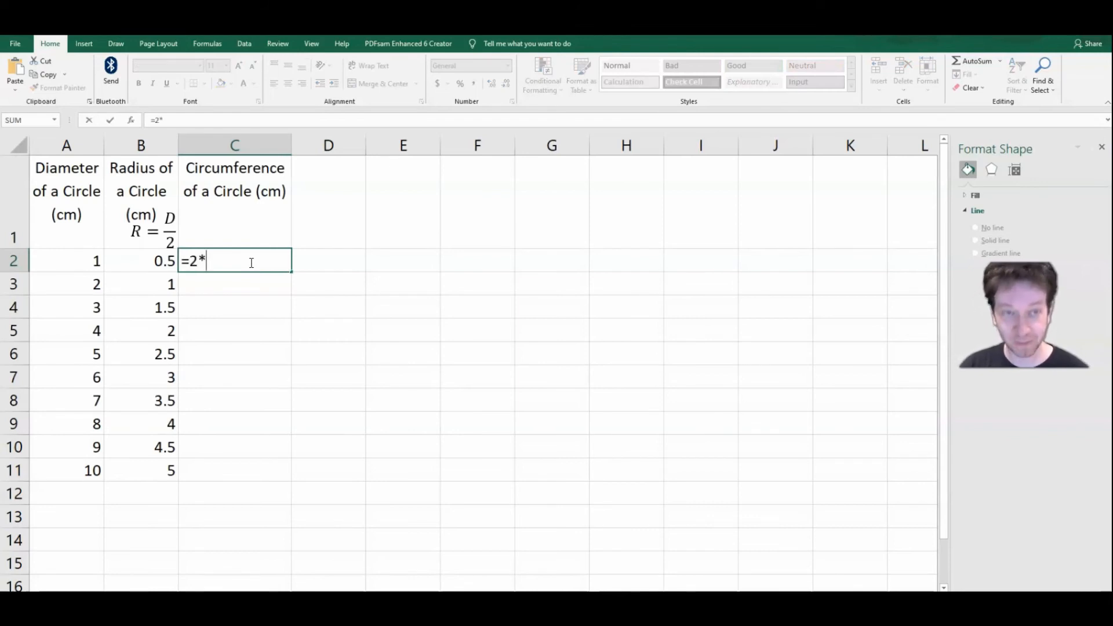
type("pi()")
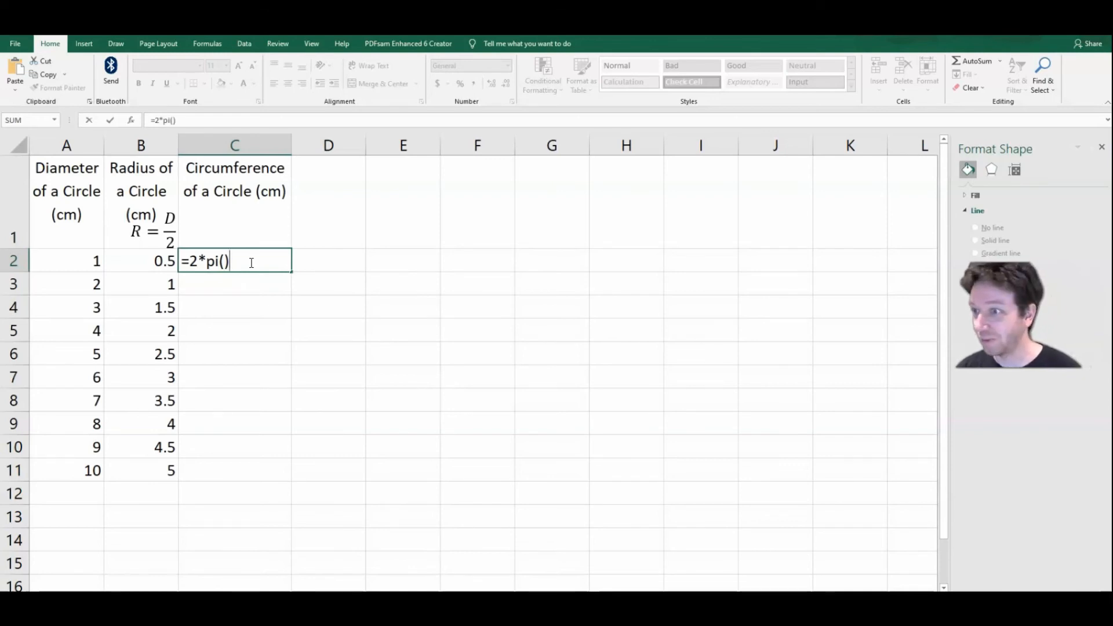
type("*")
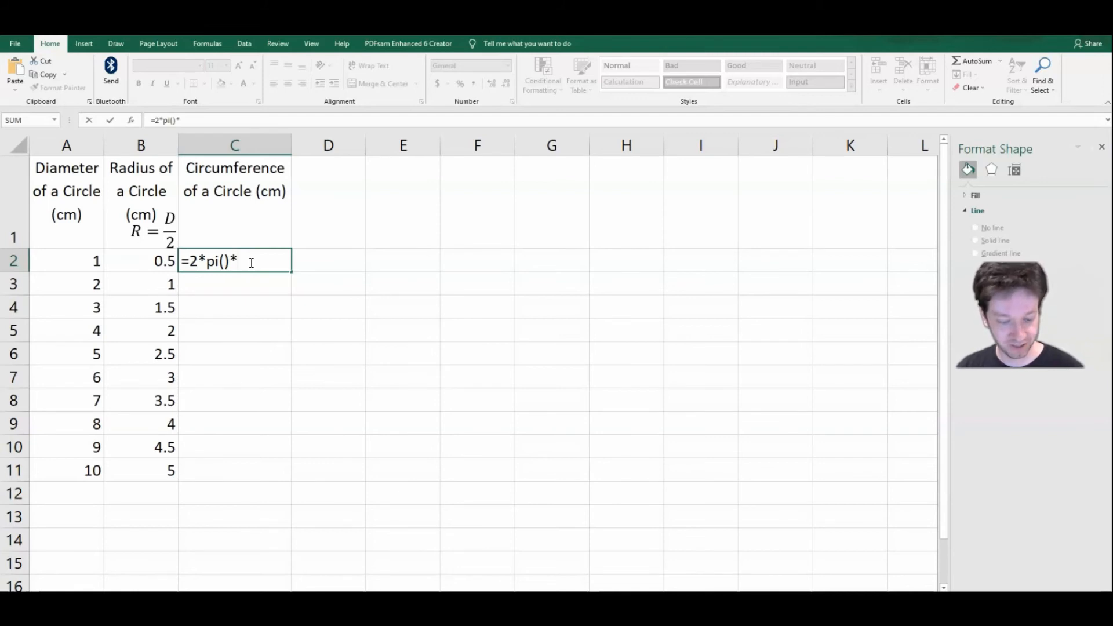
type("B2")
key("Return")
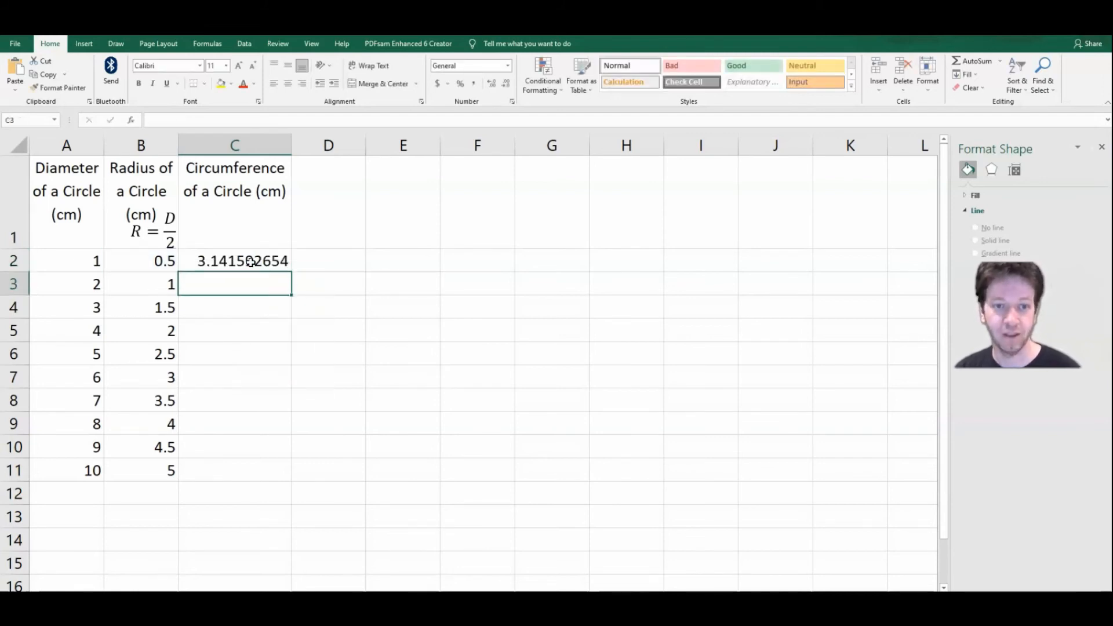
Step: Fill the circumference formula from C2 down to C11
left_click(251, 262)
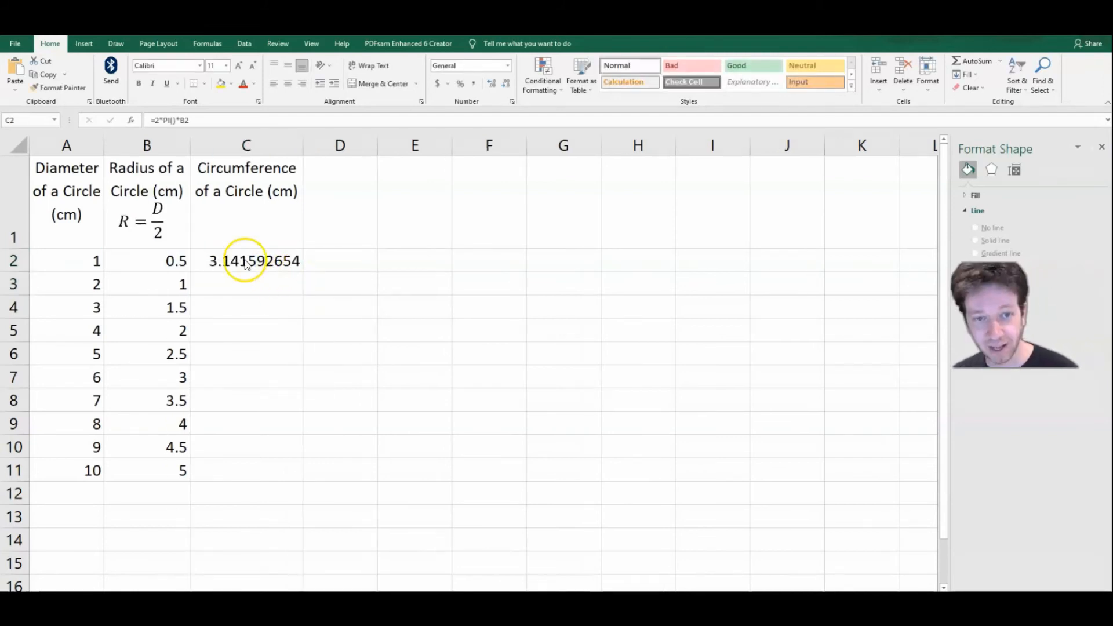
left_click(256, 262)
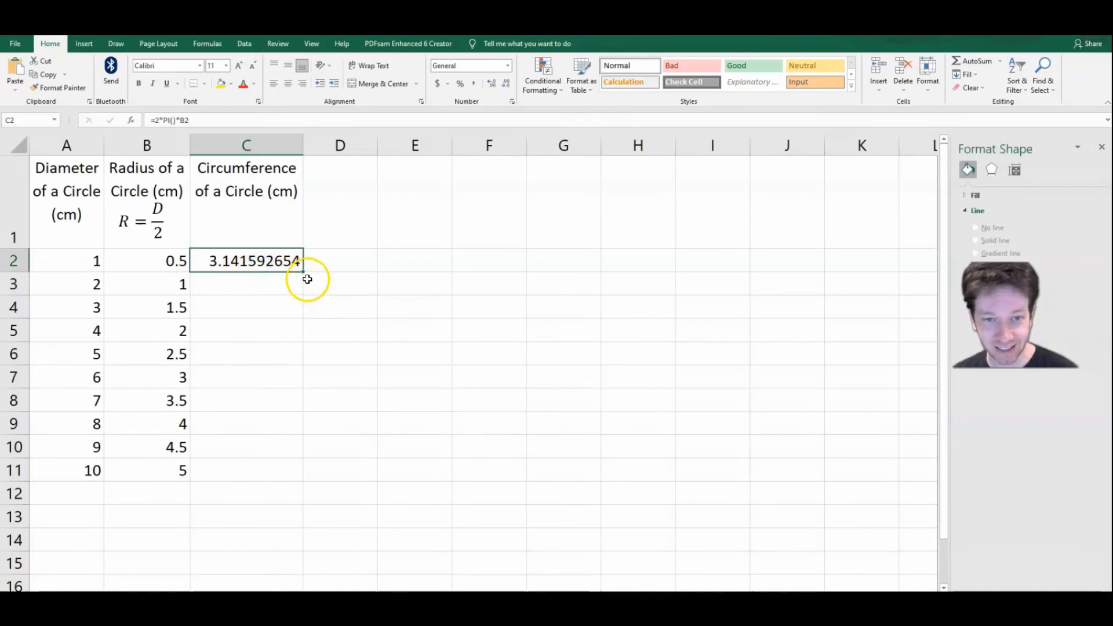
left_click_drag(300, 268, 296, 477)
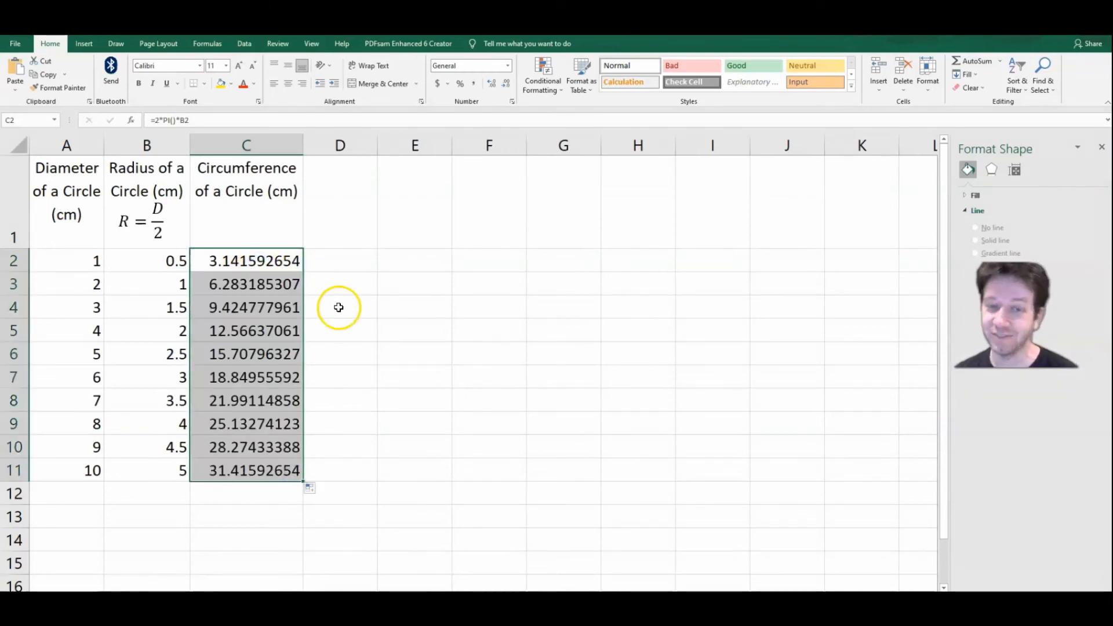
left_click(347, 258)
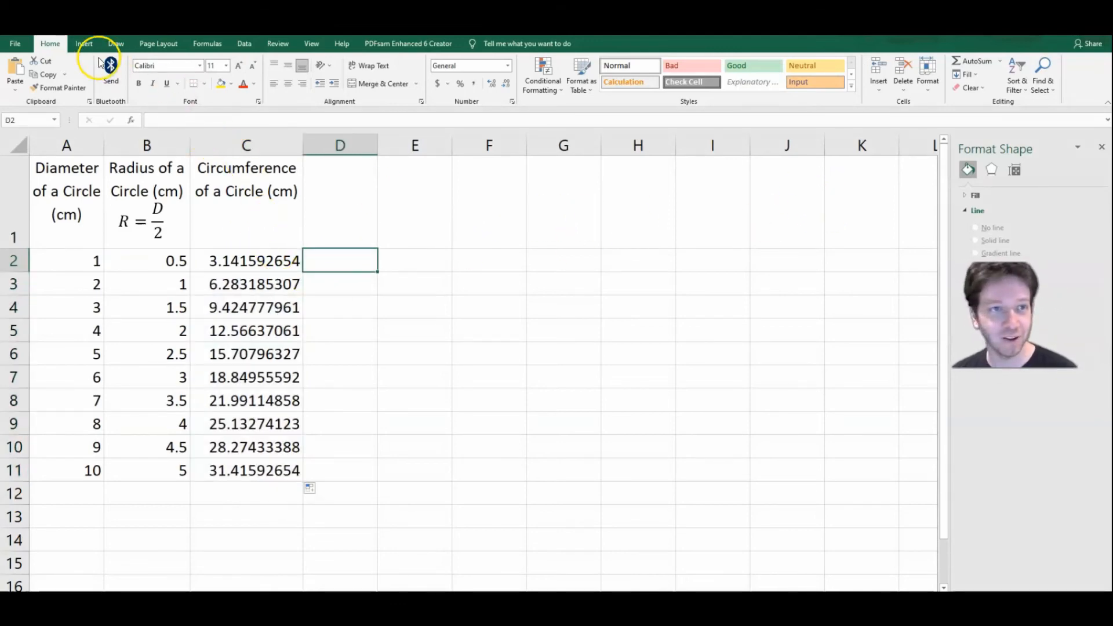
Step: Insert a new equation on the worksheet and write C = 2πR in it, using the π symbol
left_click(84, 46)
left_click(1019, 72)
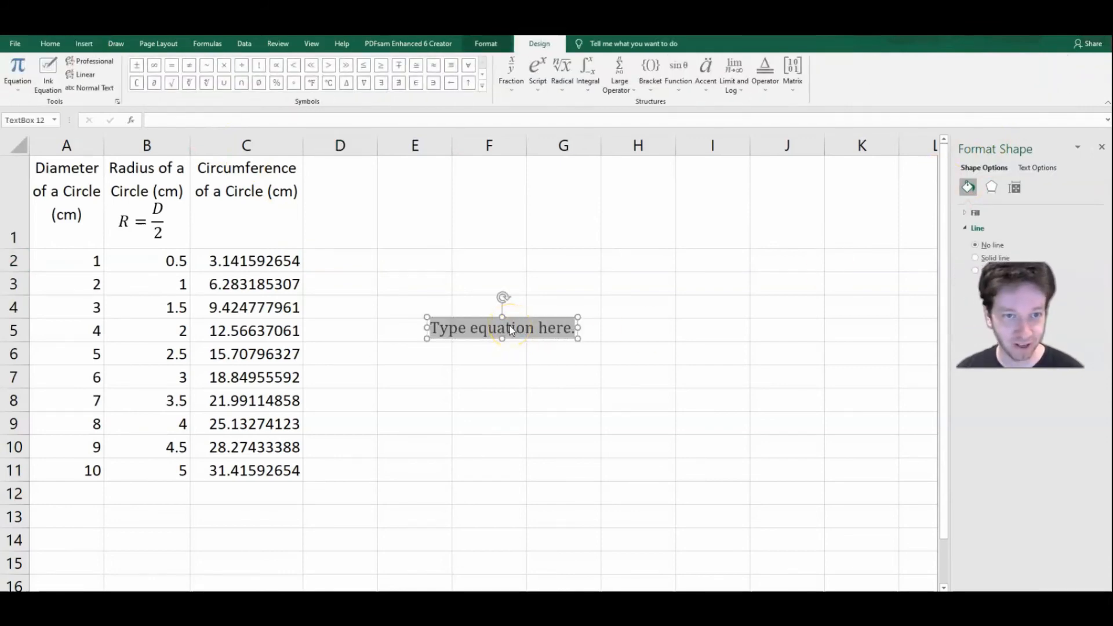
type("C=")
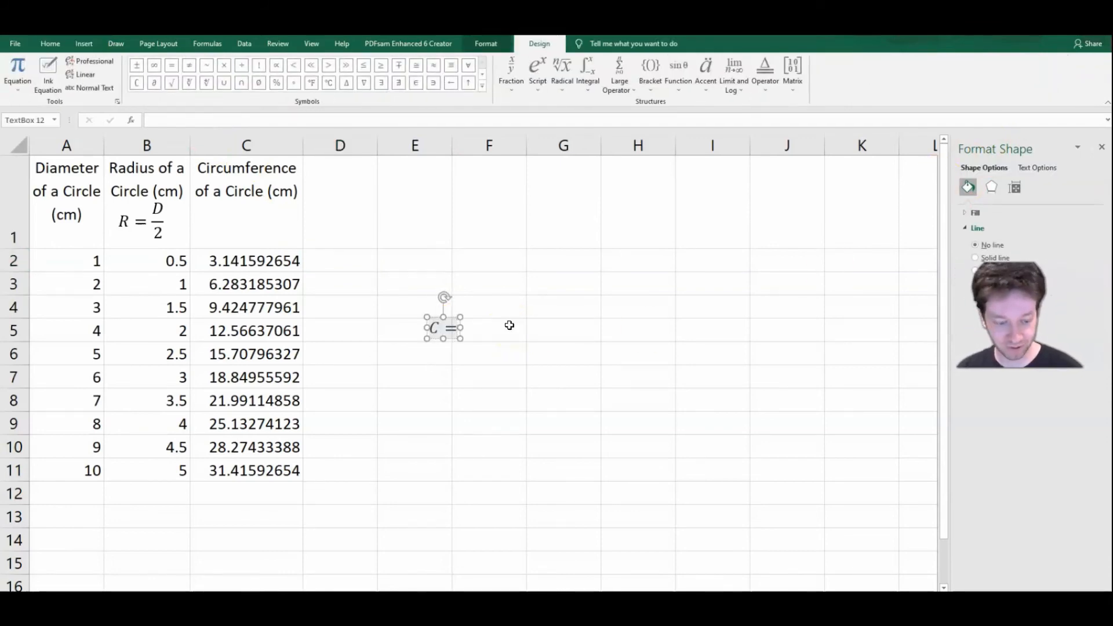
type("2\\pi ")
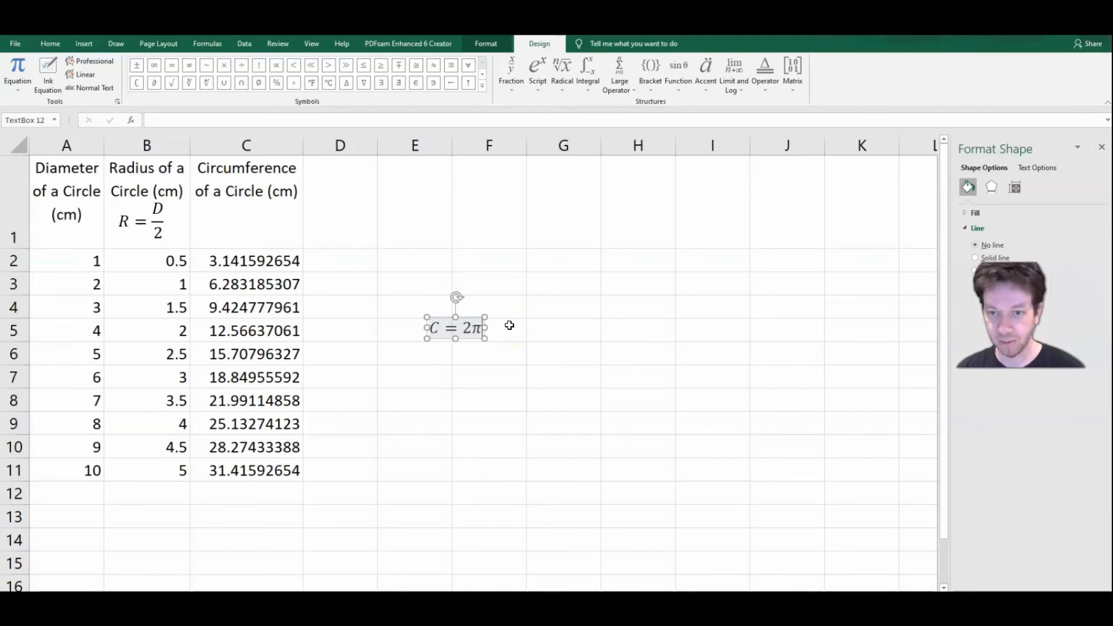
type("R")
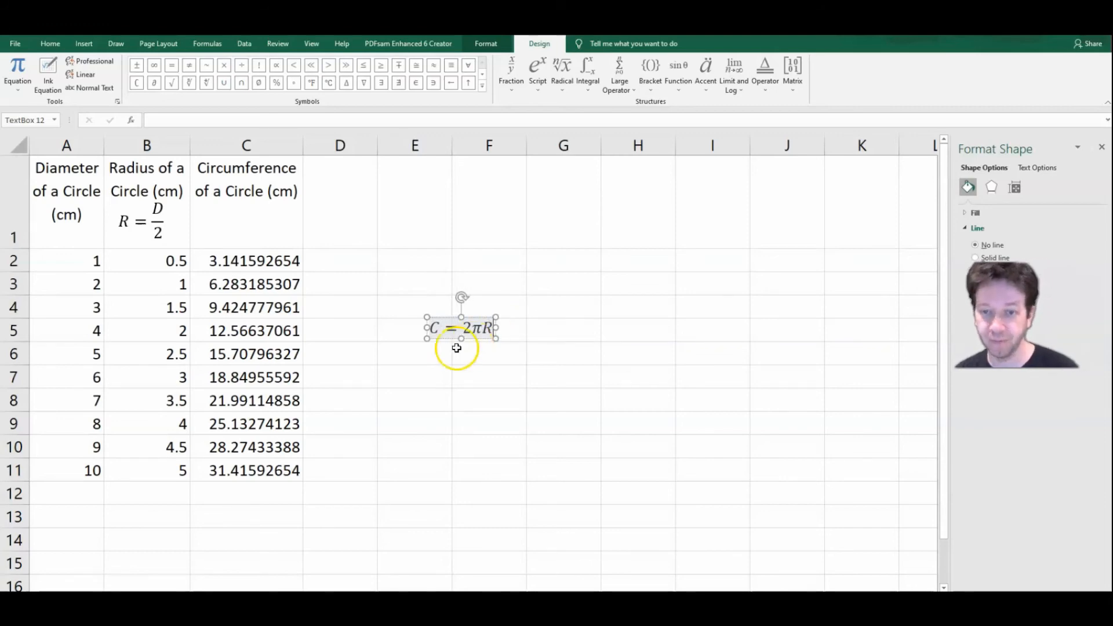
Step: Place the C = 2πR equation in cell C1, centred below the circumference header text
left_click_drag(472, 338, 256, 230)
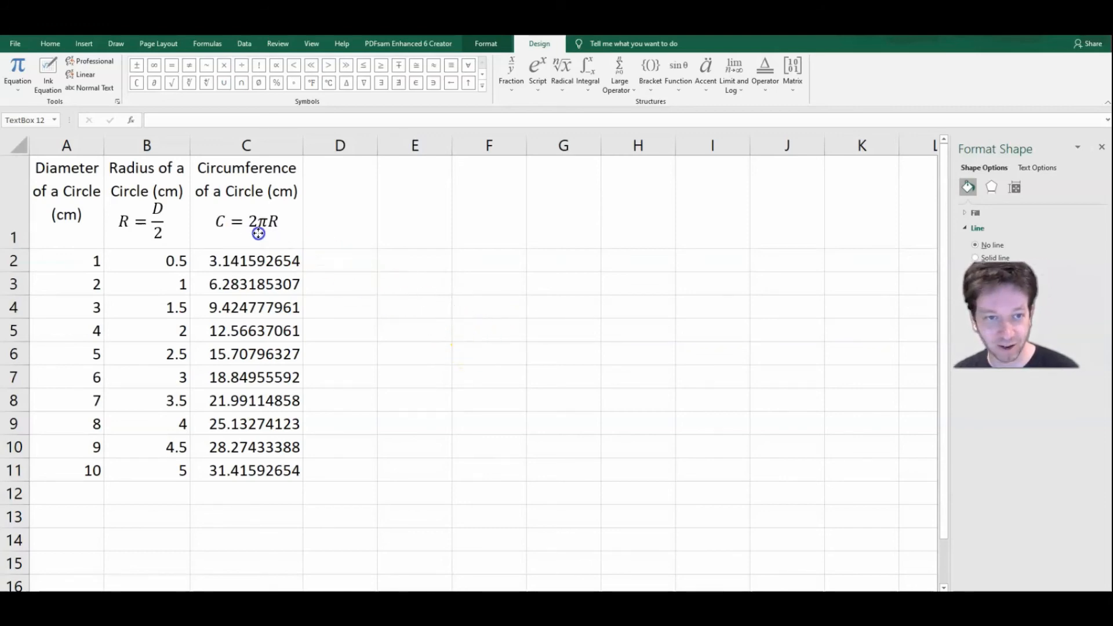
left_click(389, 234)
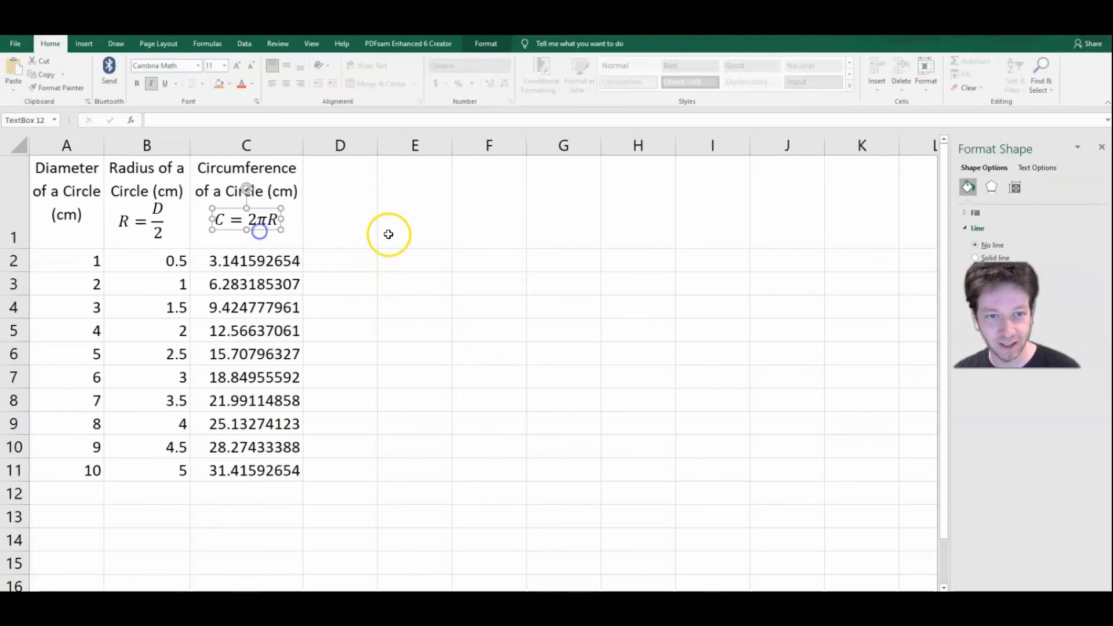
left_click(351, 216)
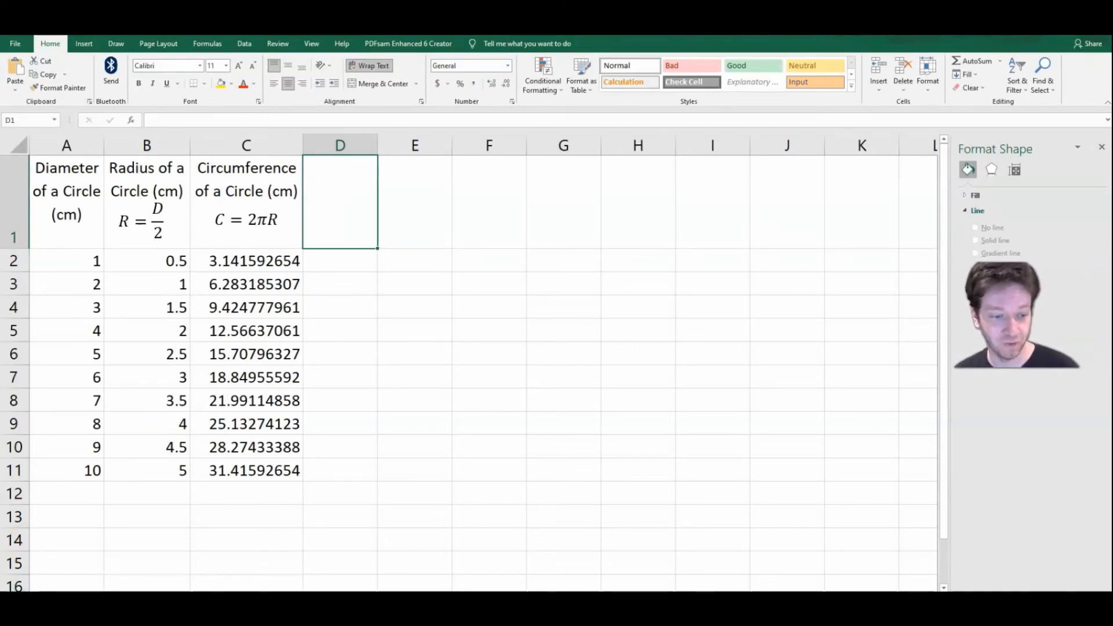
left_click(351, 365)
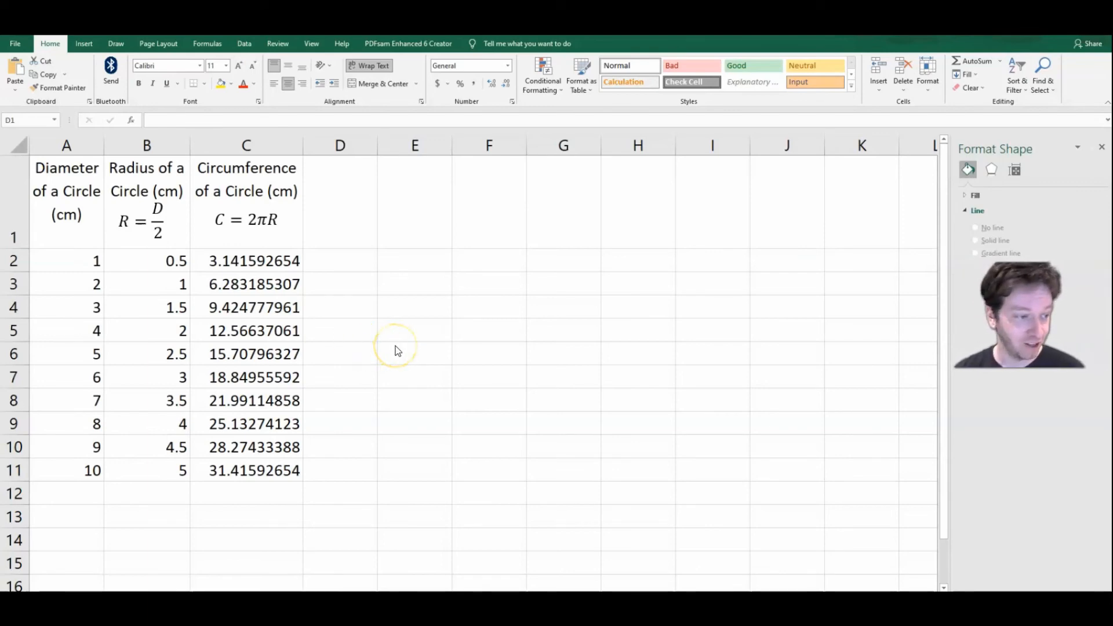
Step: Reduce the circumference values in C2:C11 to two decimal places
left_click(275, 261)
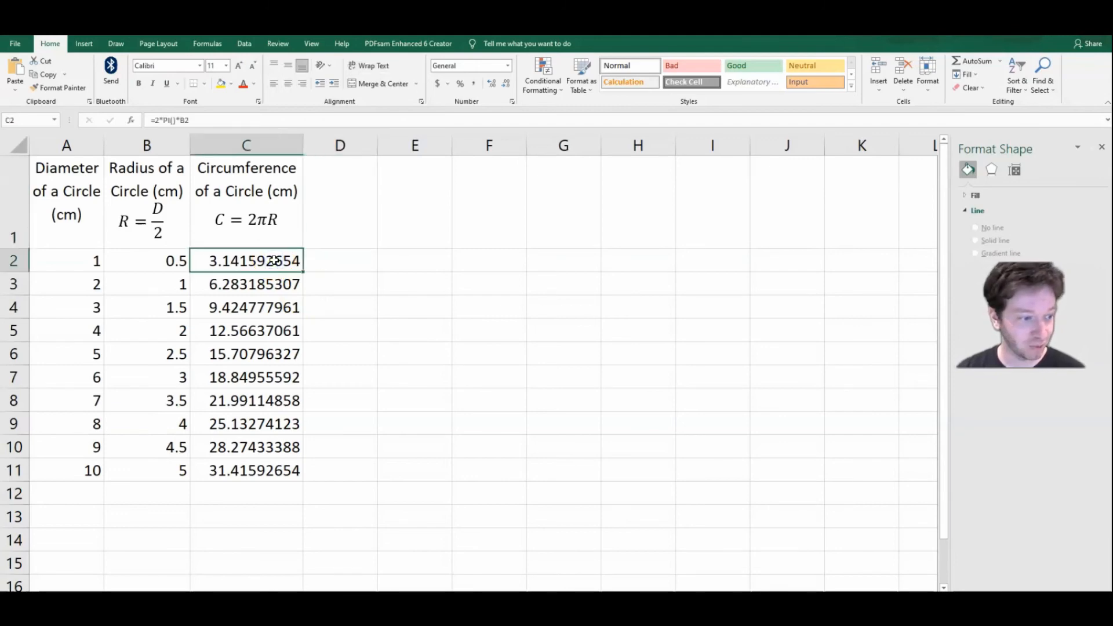
key("ctrl+shift+Down")
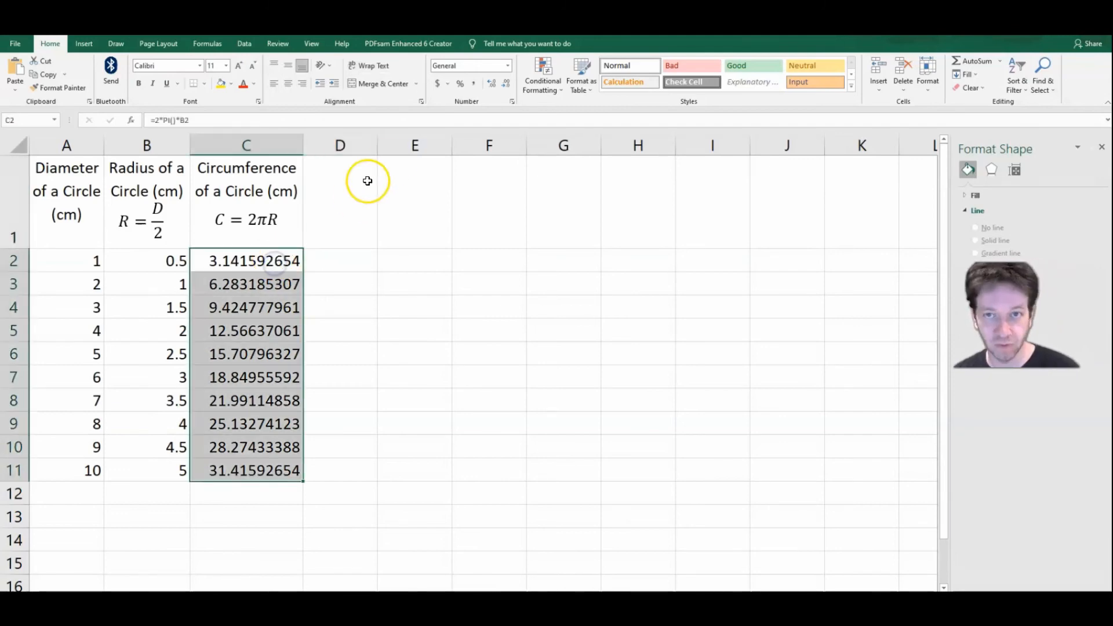
left_click(508, 67)
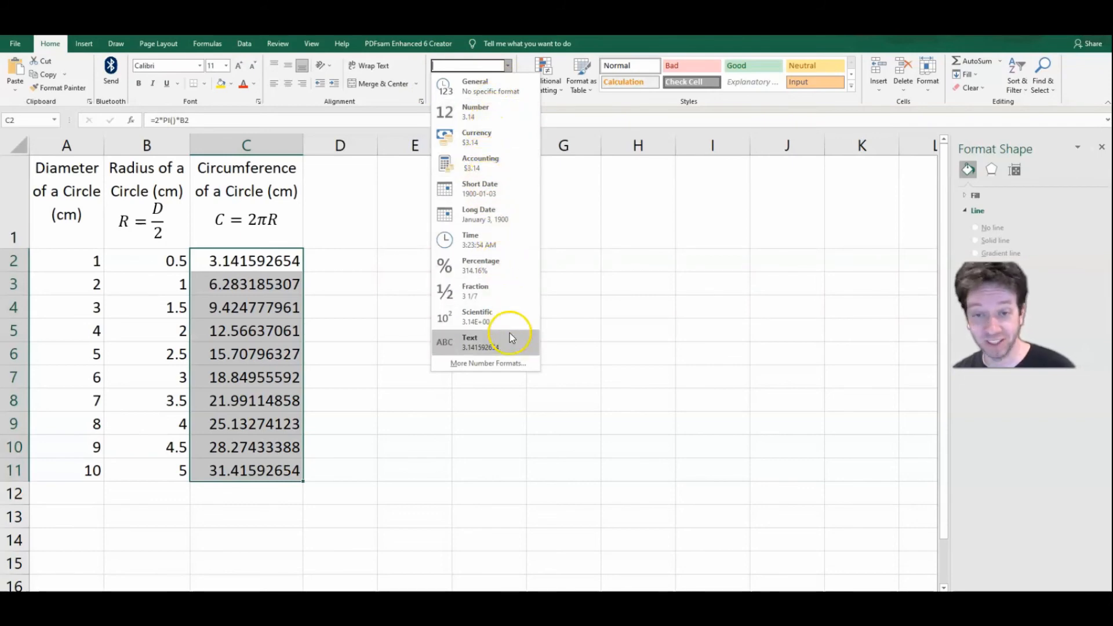
left_click(551, 105)
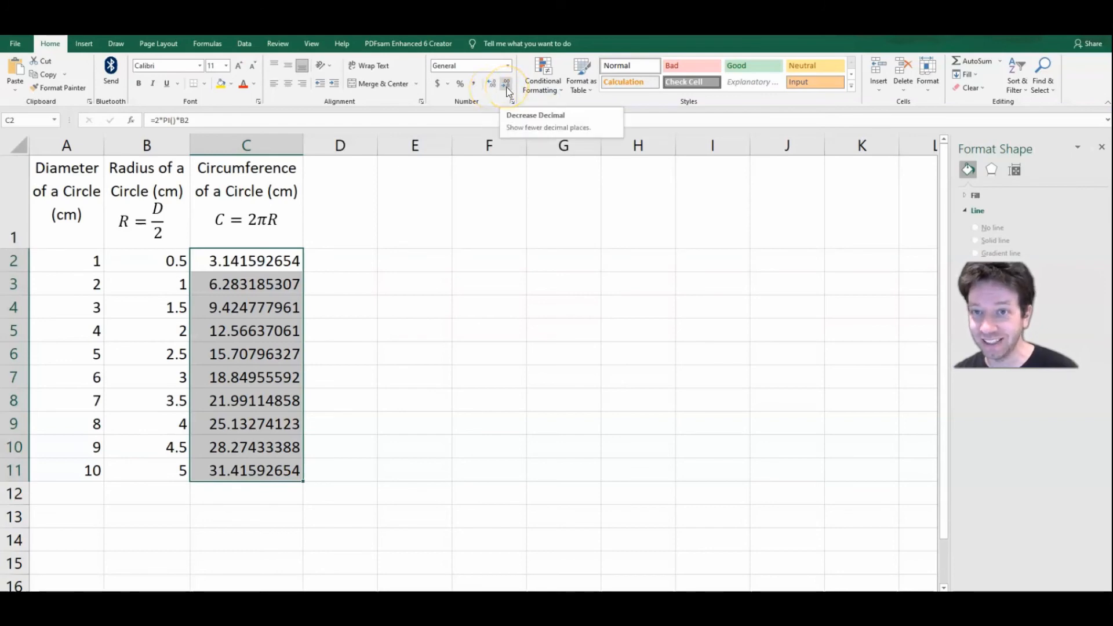
left_click(505, 86)
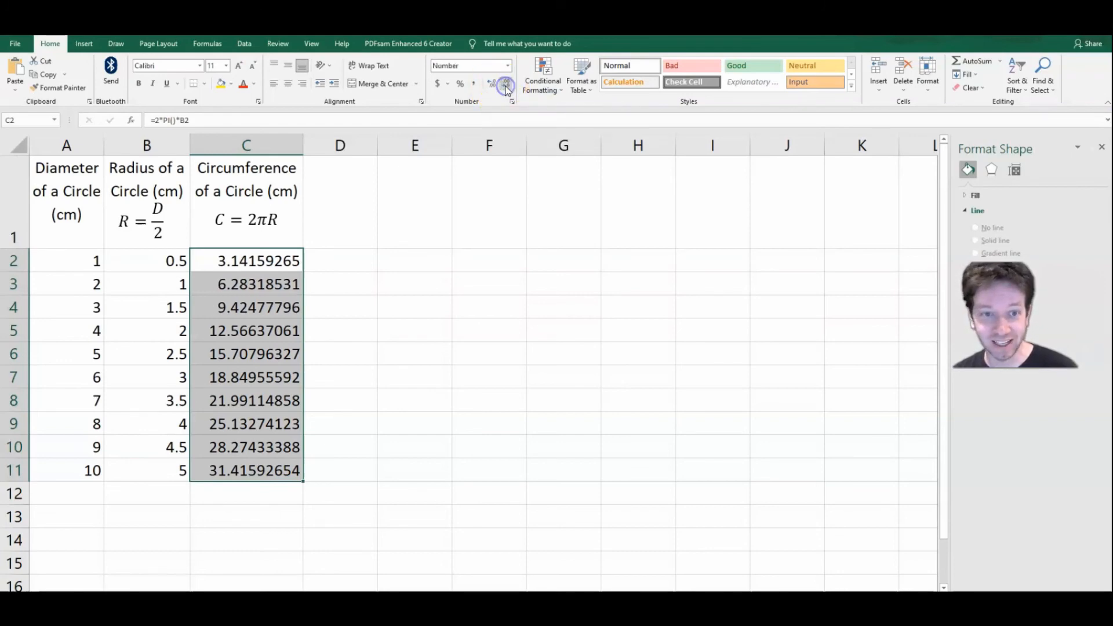
left_click(506, 87)
left_click(506, 87)
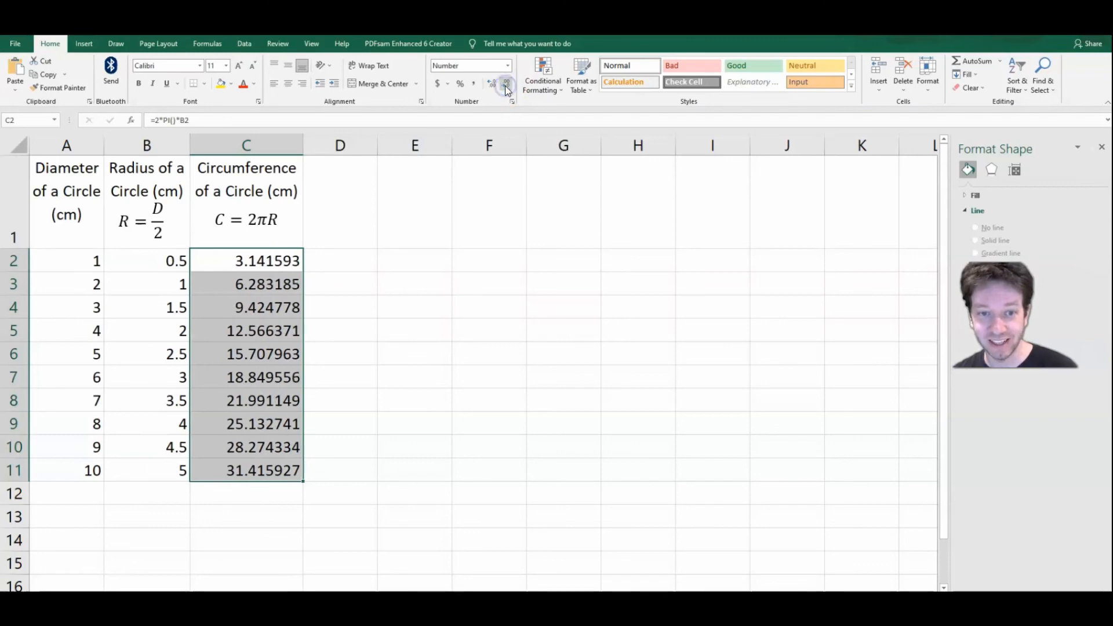
left_click(506, 87)
left_click(506, 87)
left_click(506, 87)
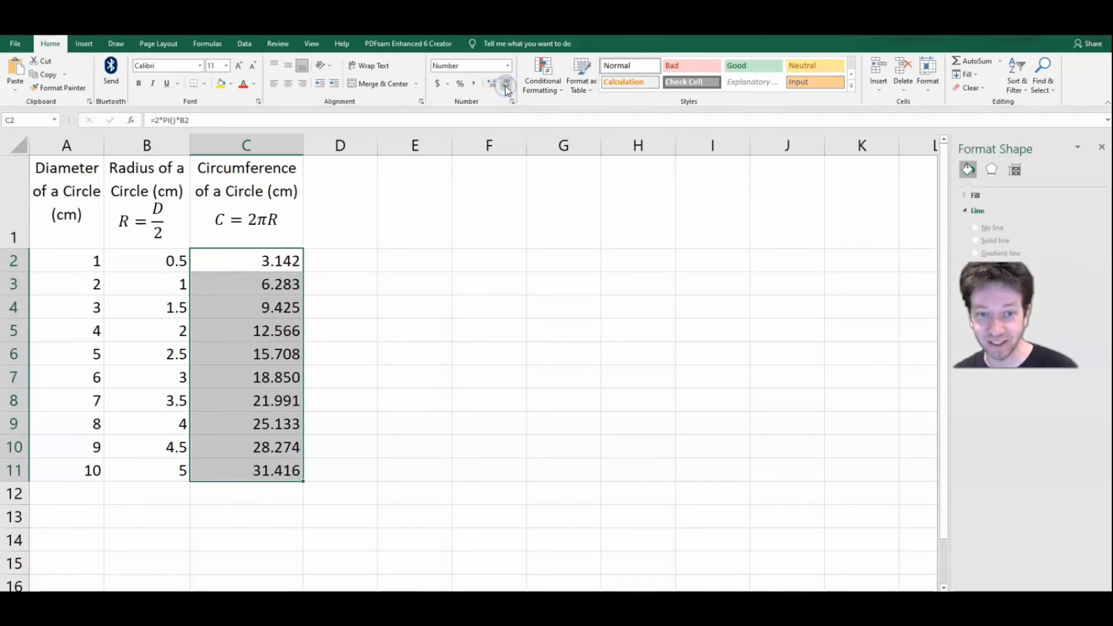
left_click(507, 87)
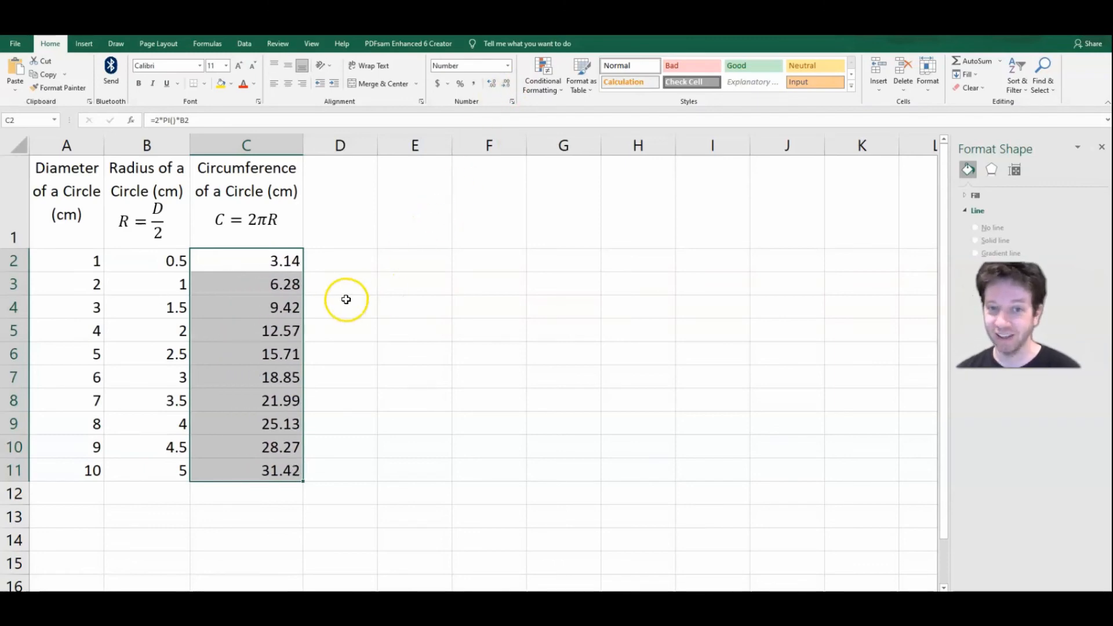
left_click(356, 256)
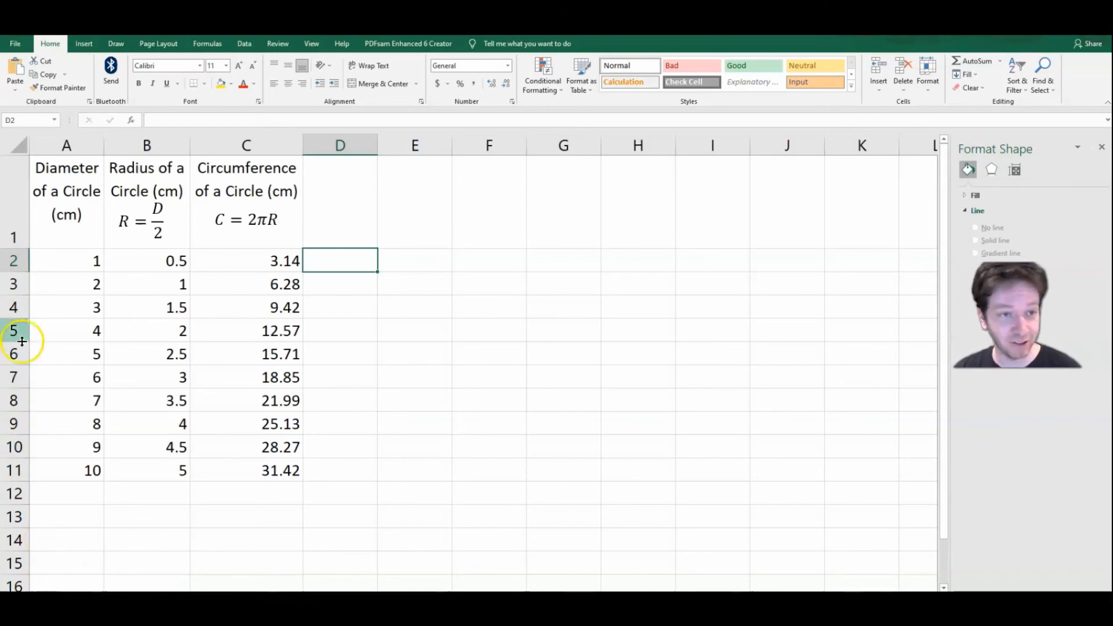
Step: Create a markers-only scatter chart of circumference C2:C11 against diameter A2:A11 and position it beside the table
left_click_drag(65, 261, 63, 472)
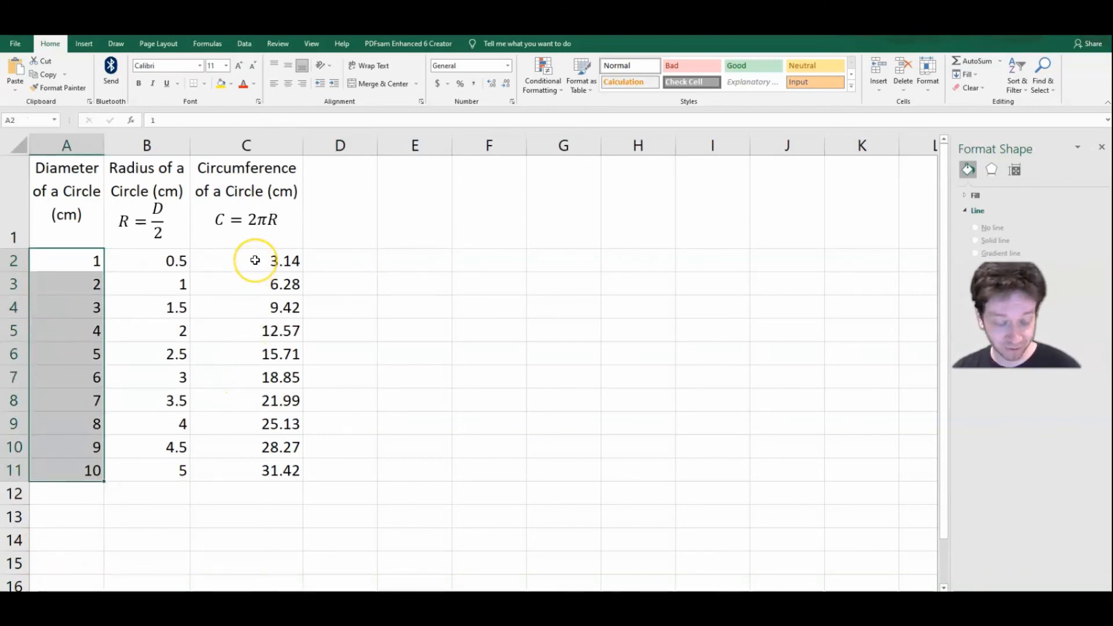
left_click_drag(255, 260, 248, 474)
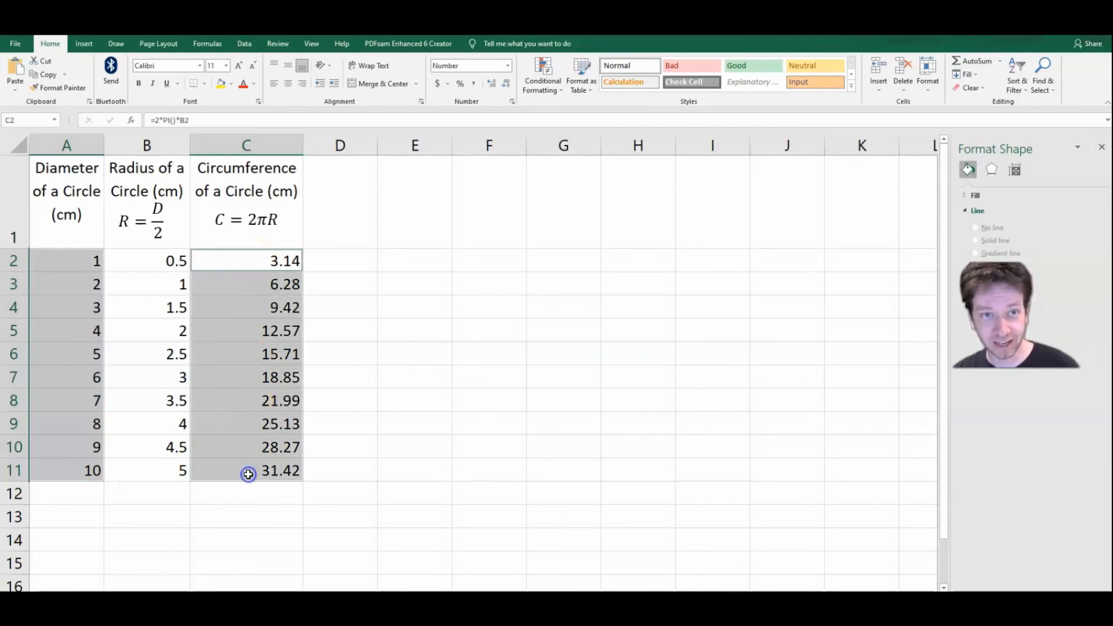
left_click(84, 44)
left_click(539, 87)
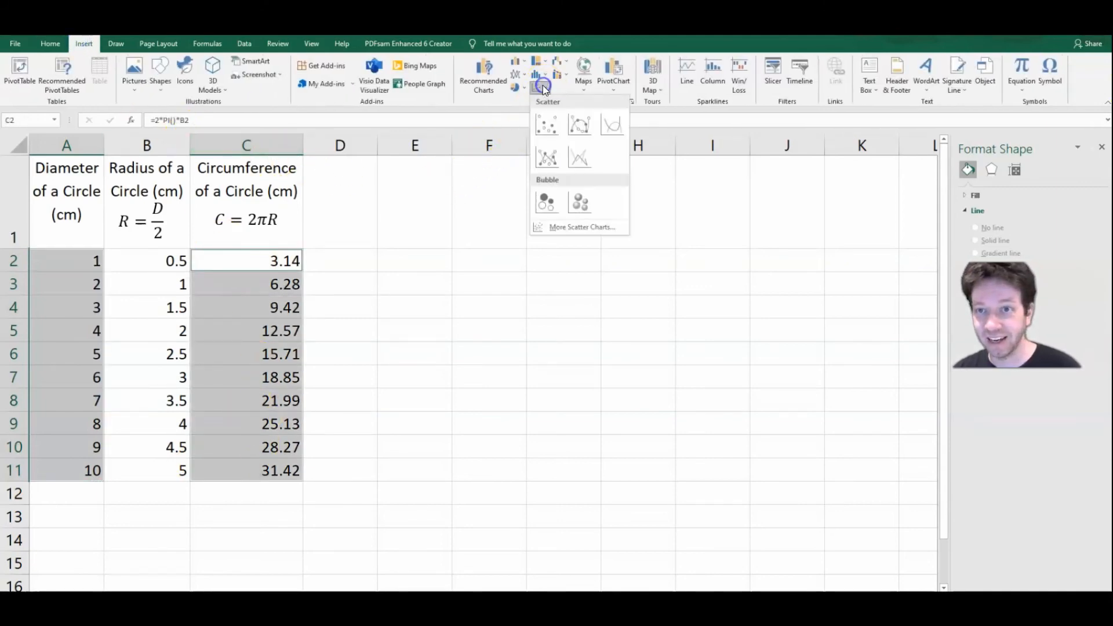
left_click(543, 124)
left_click_drag(541, 222, 666, 194)
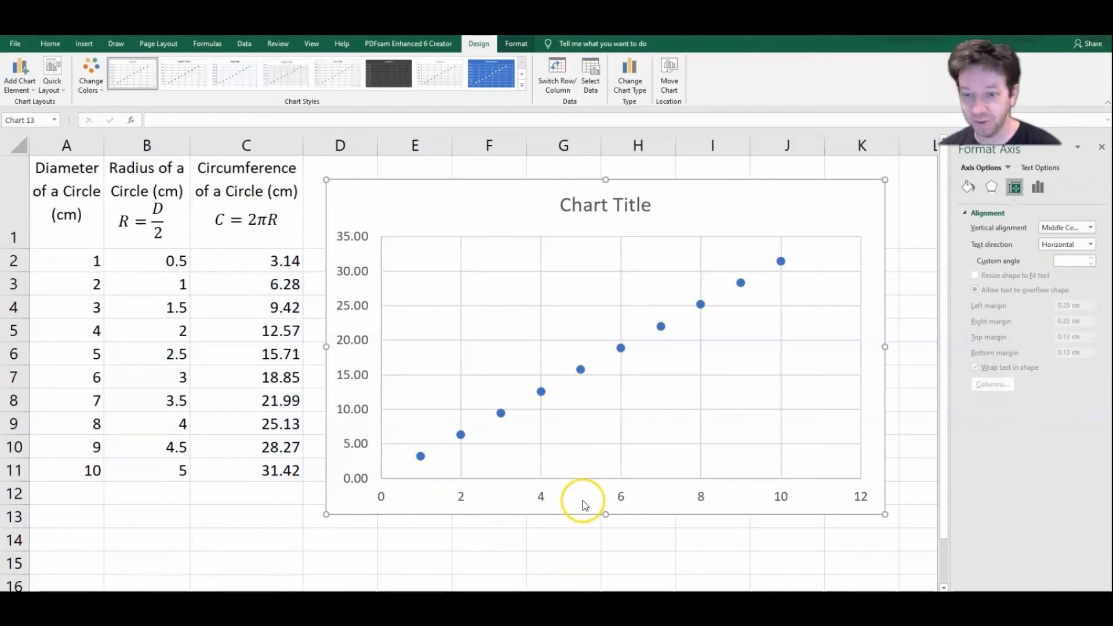
Step: Open the scatter chart's horizontal axis options and view its bounds and units settings
left_click(582, 501)
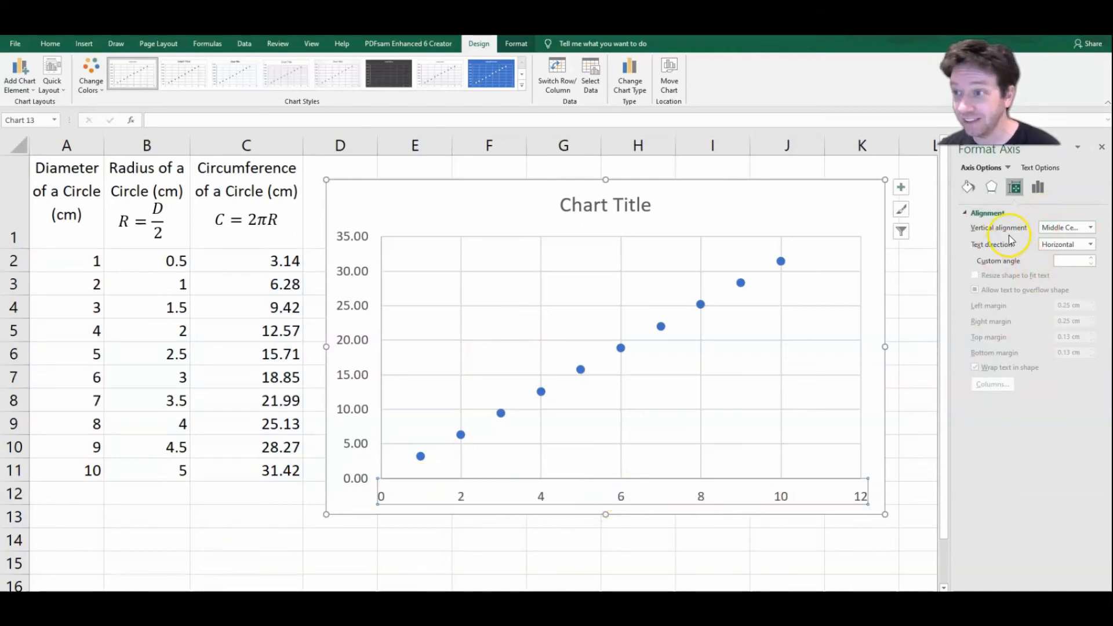
left_click(1038, 191)
left_click(1001, 213)
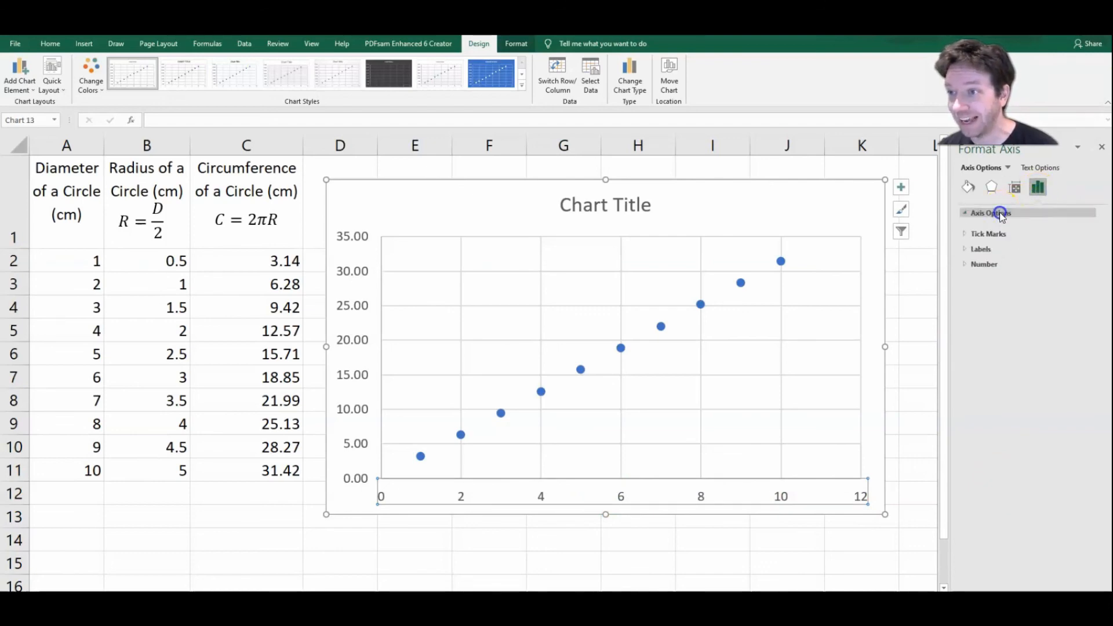
left_click(1036, 239)
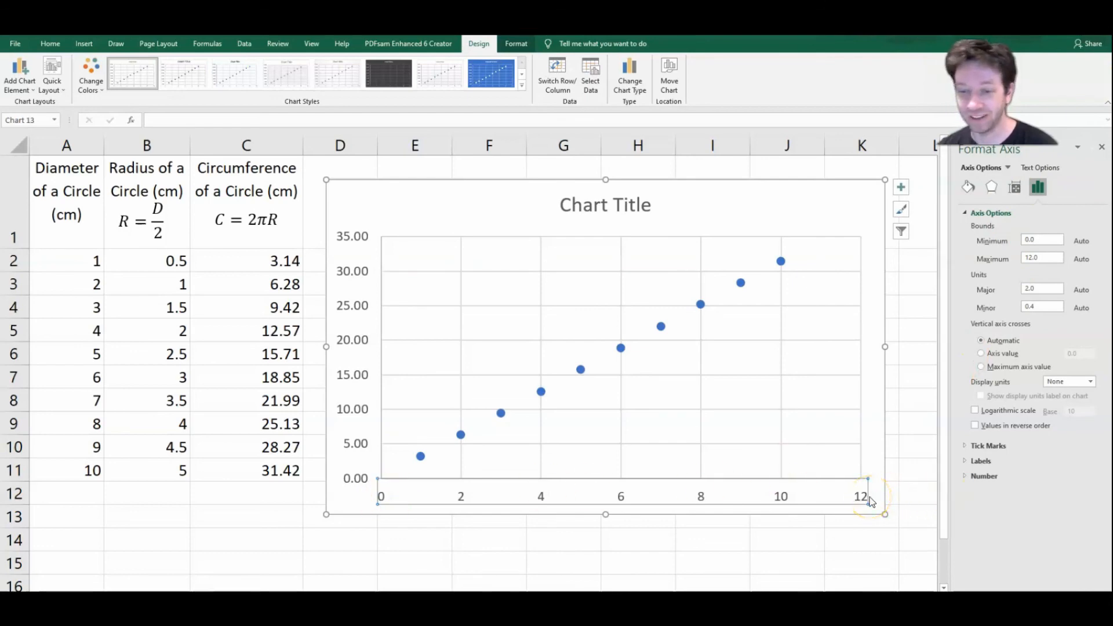
Step: Open the scatter chart's data source settings and try switching rows and columns, restoring the original arrangement
right_click(537, 500)
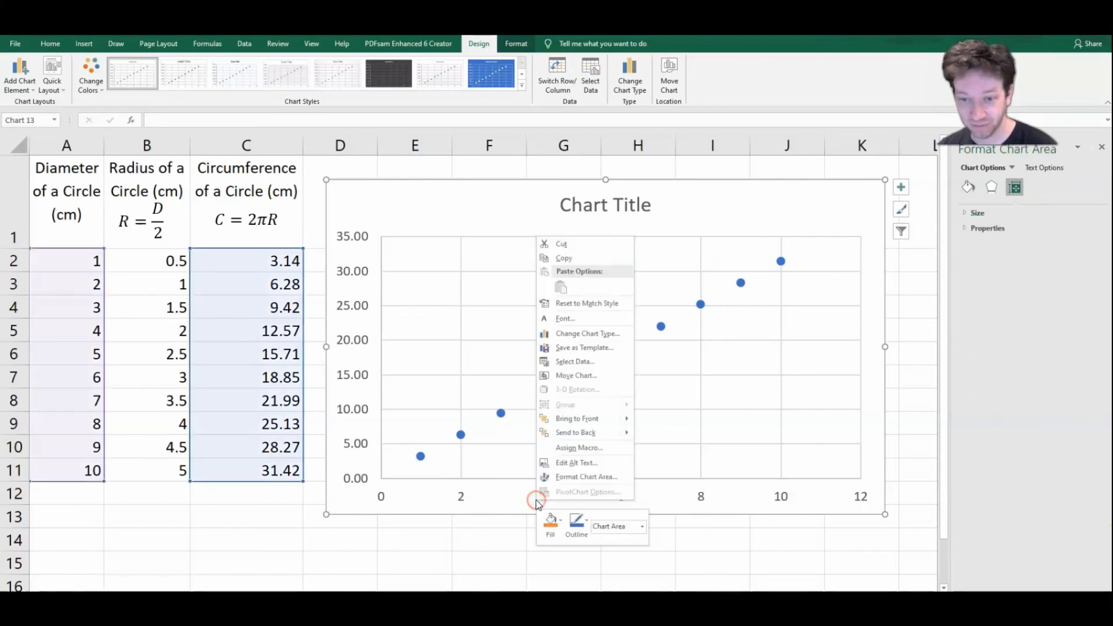
left_click(525, 500)
left_click(545, 500)
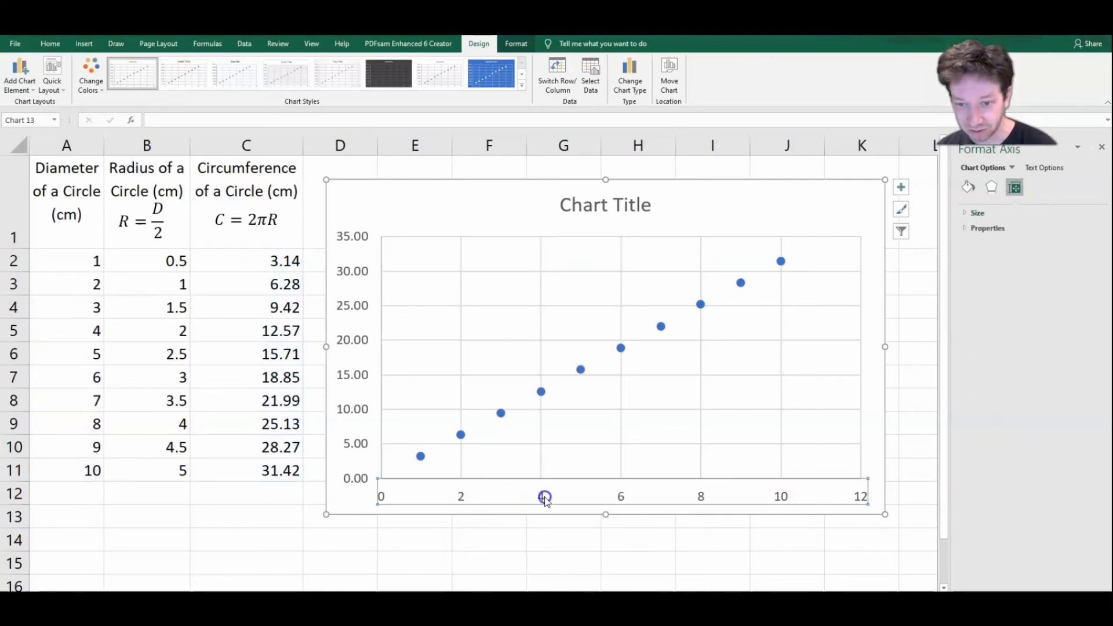
right_click(545, 499)
left_click(587, 478)
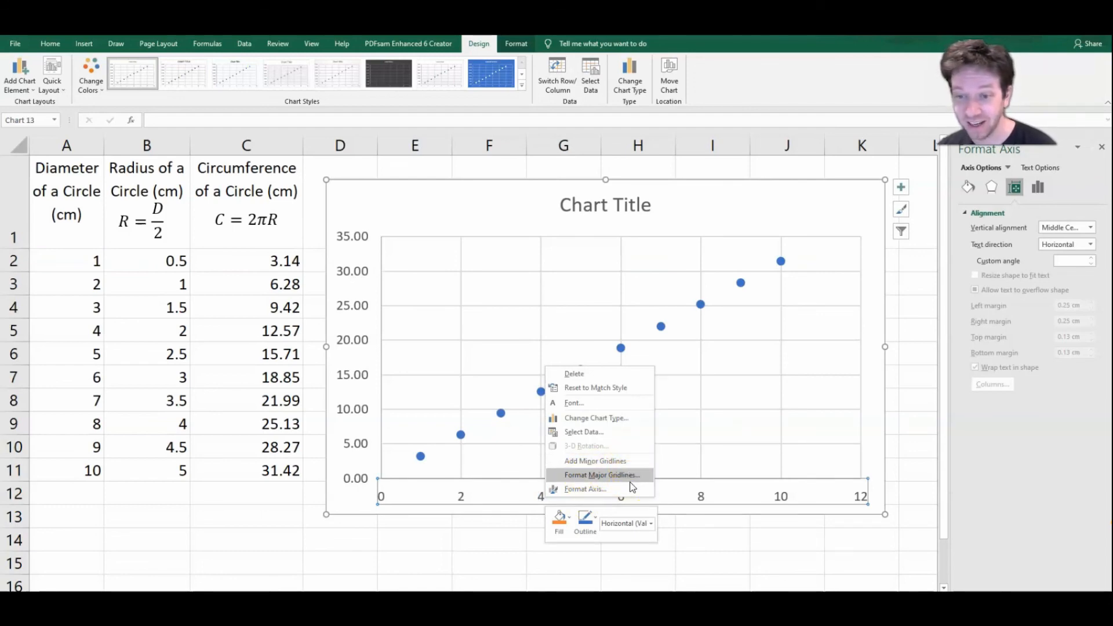
left_click(625, 491)
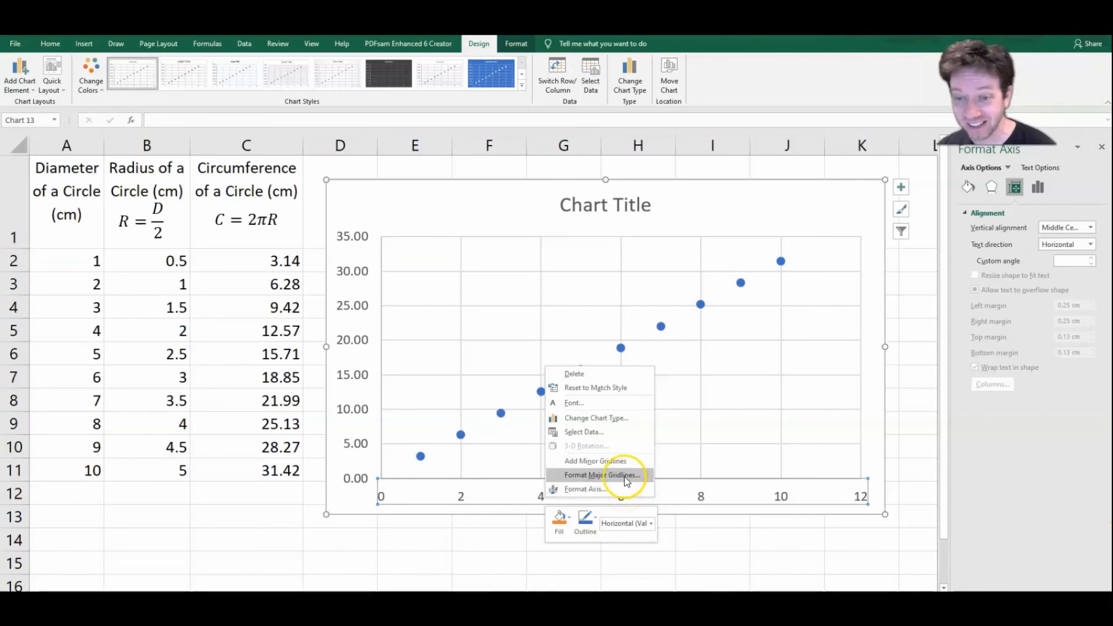
left_click(623, 479)
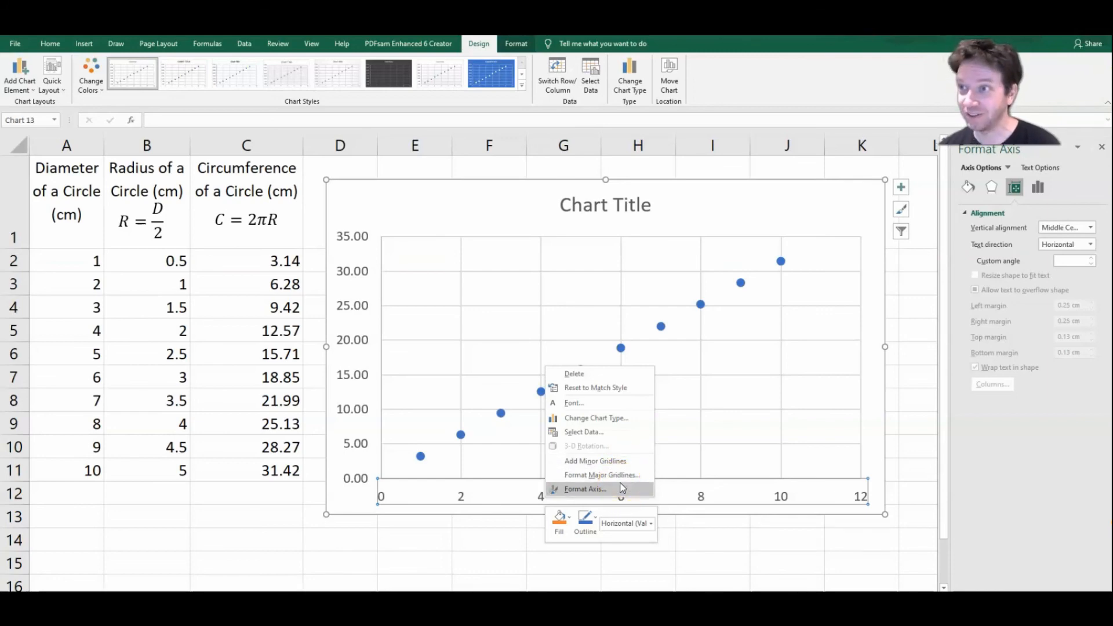
left_click(615, 434)
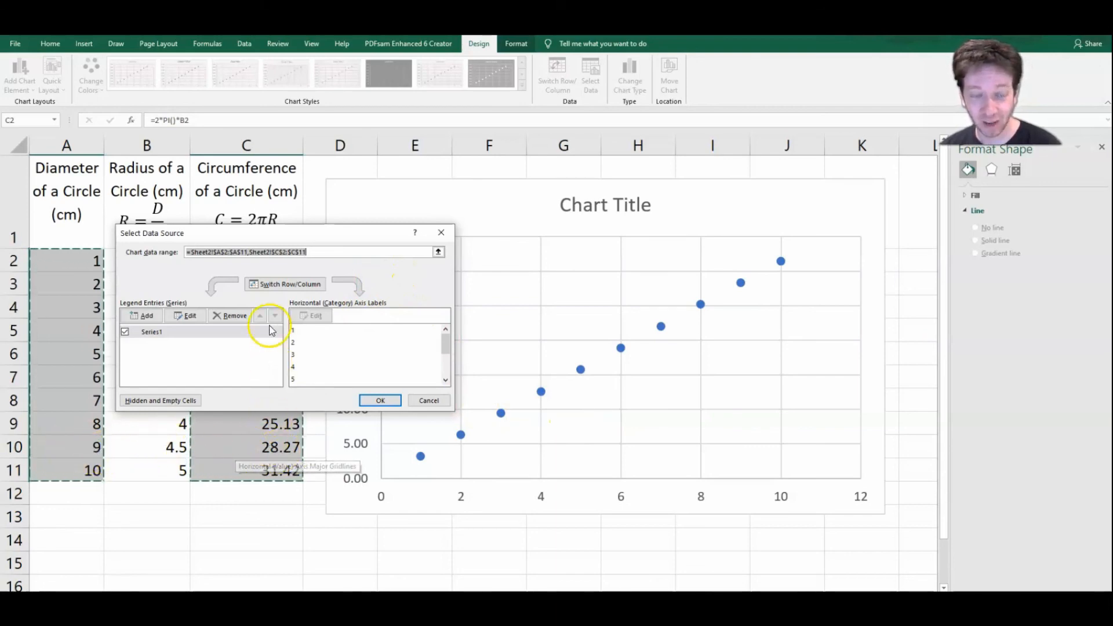
left_click(278, 285)
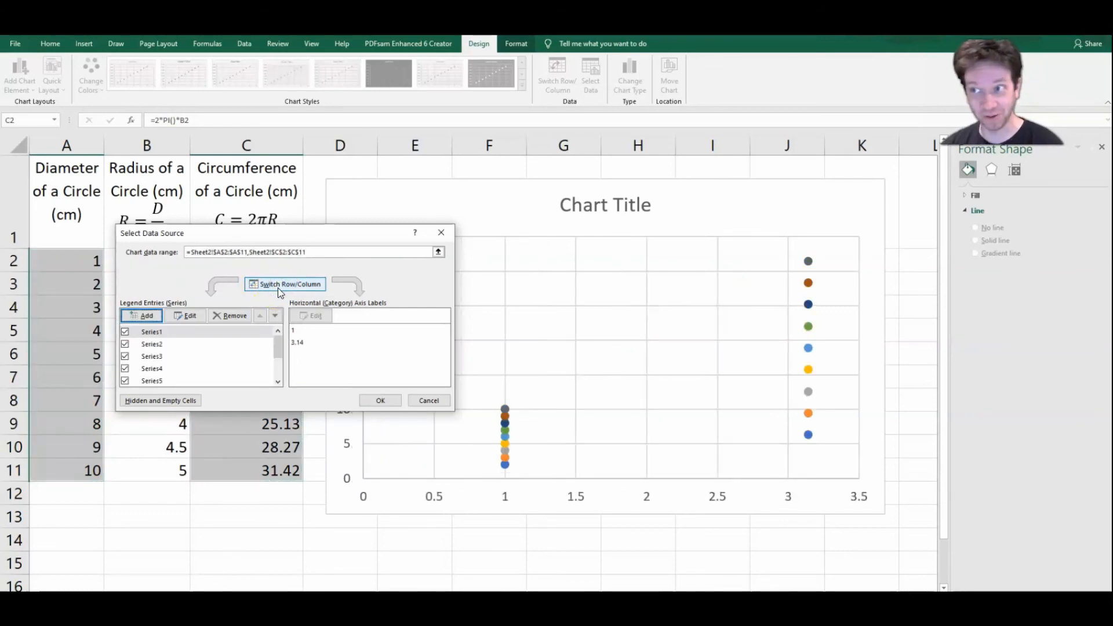
left_click(278, 289)
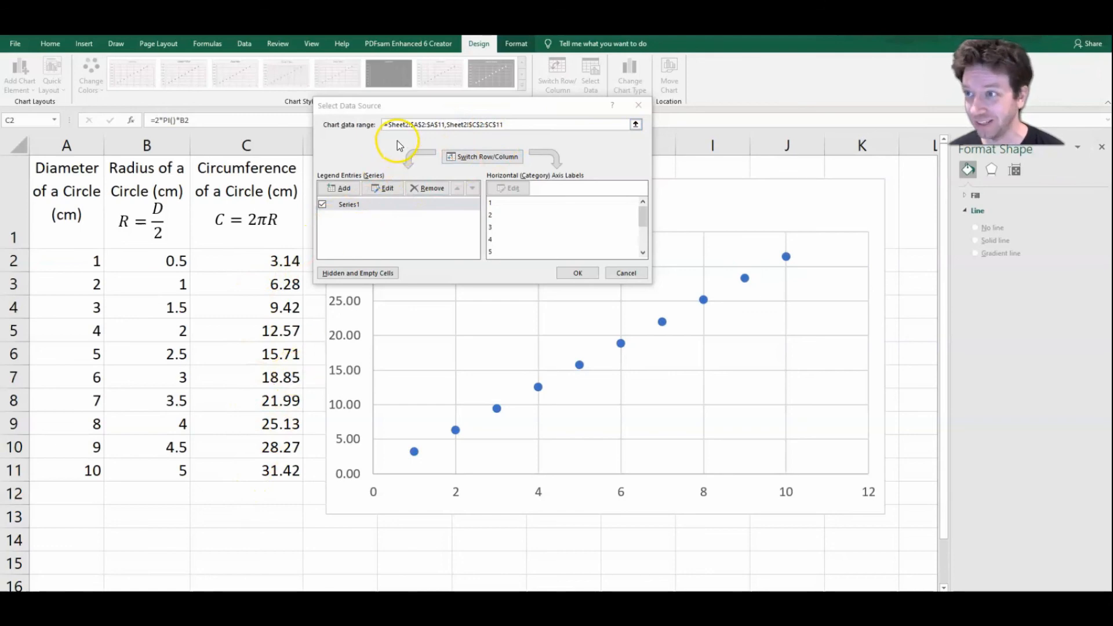
Step: Swap the chart series' axes by using circumference C2:C11 as X values and diameter A2:A11 as Y values
left_click(387, 189)
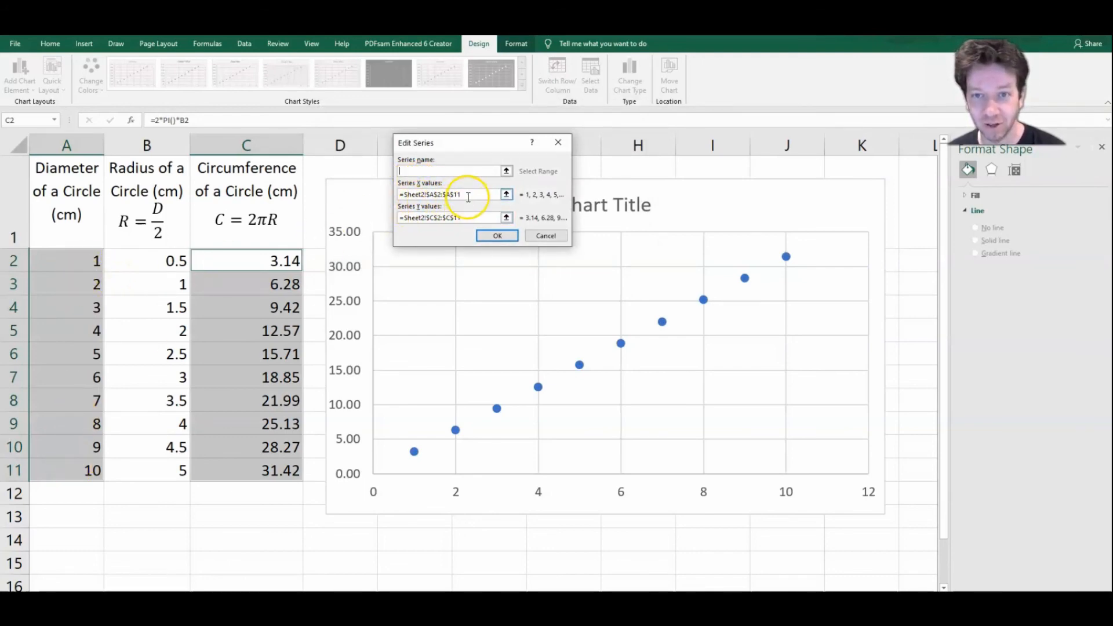
left_click_drag(468, 197, 392, 200)
key("BackSpace")
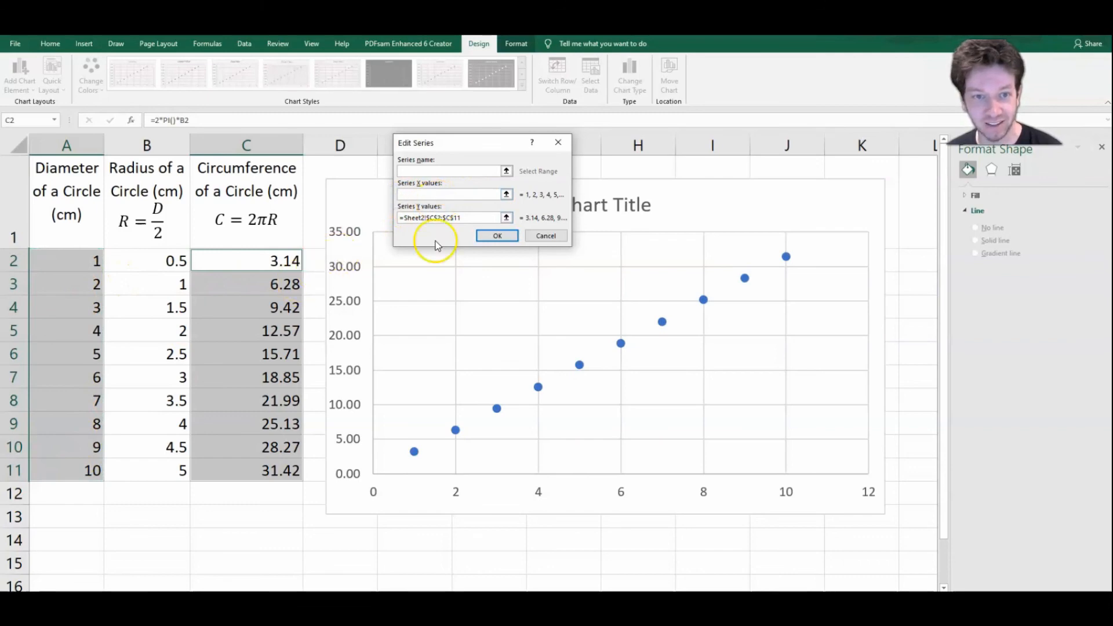
left_click_drag(256, 258, 254, 474)
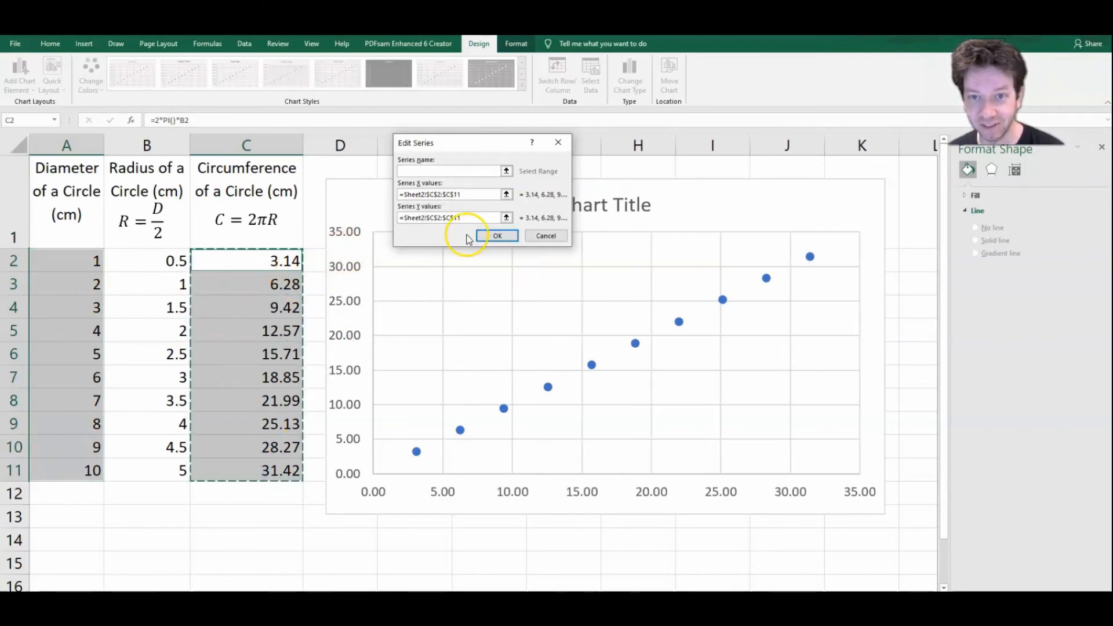
double_click(424, 225)
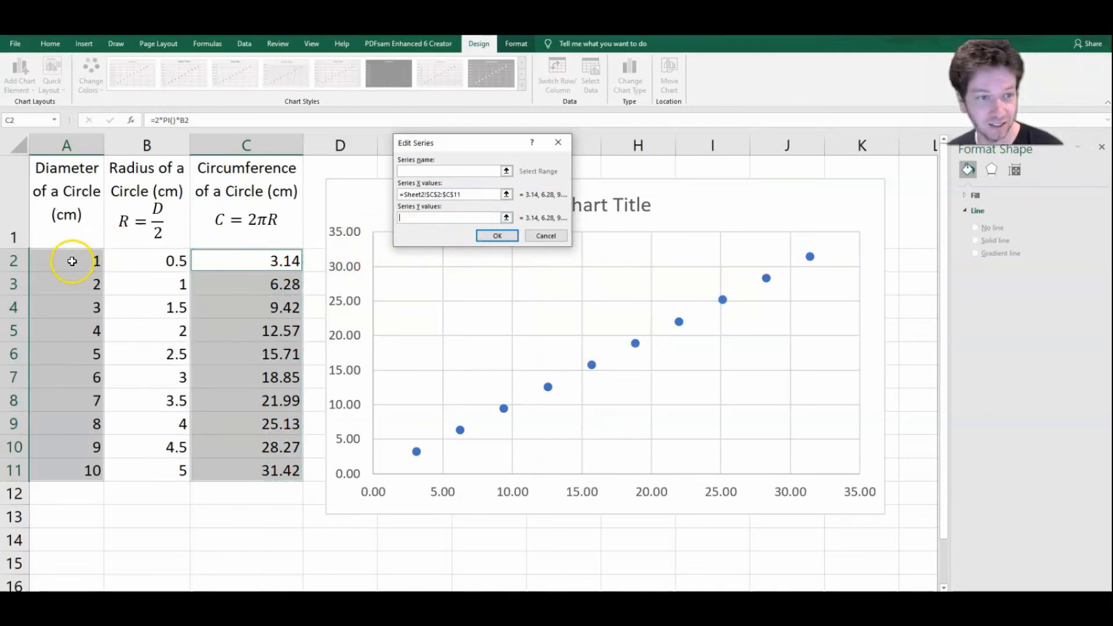
left_click_drag(74, 259, 61, 470)
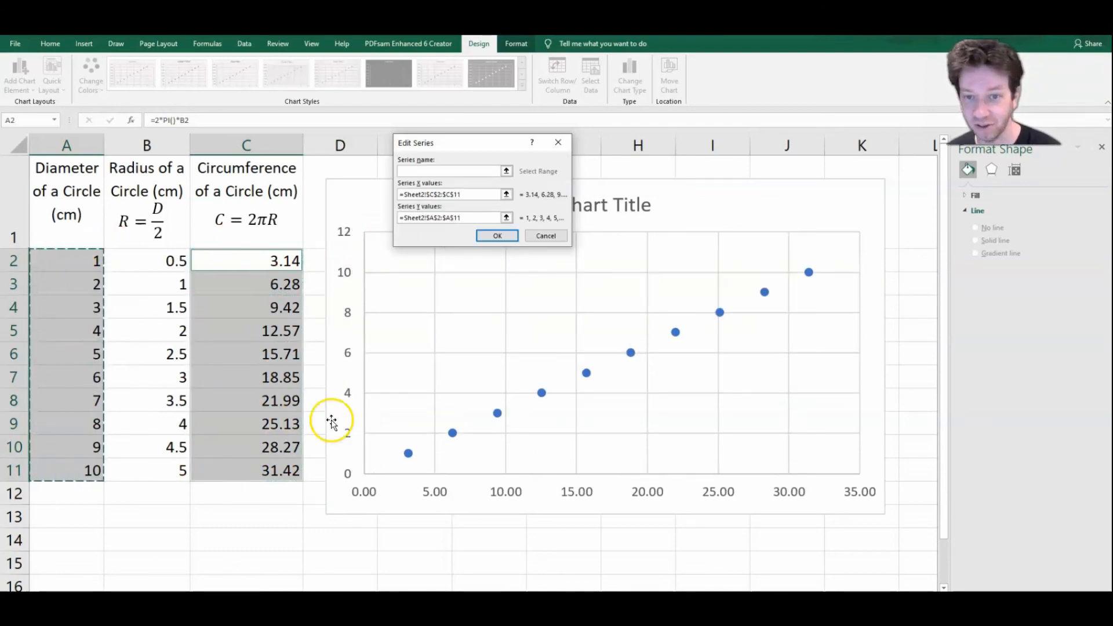
left_click(490, 239)
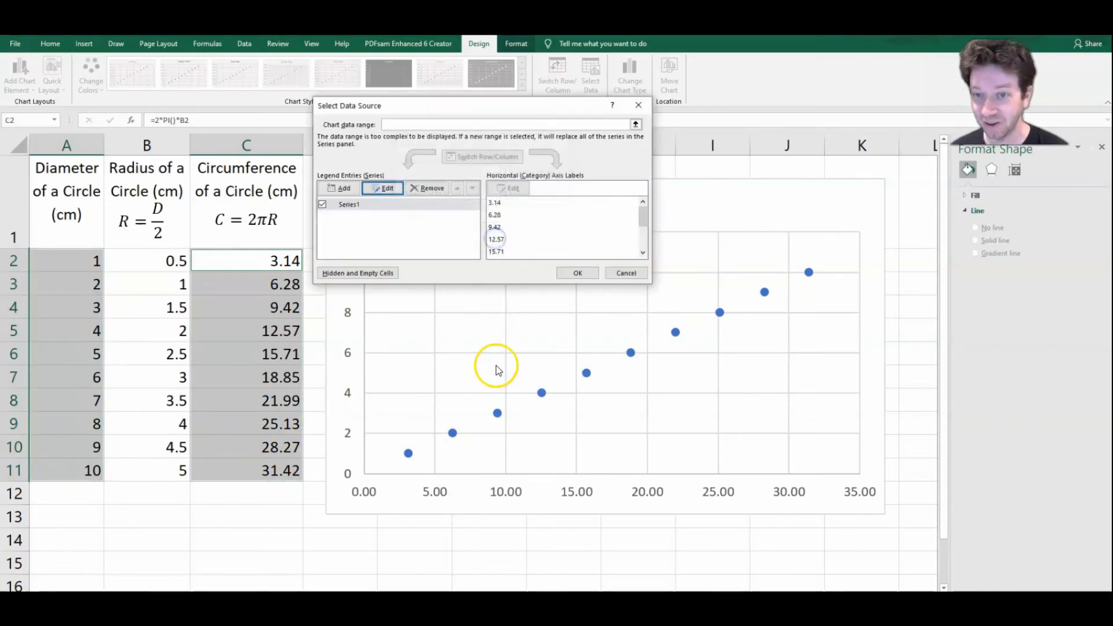
left_click(574, 276)
left_click(567, 518)
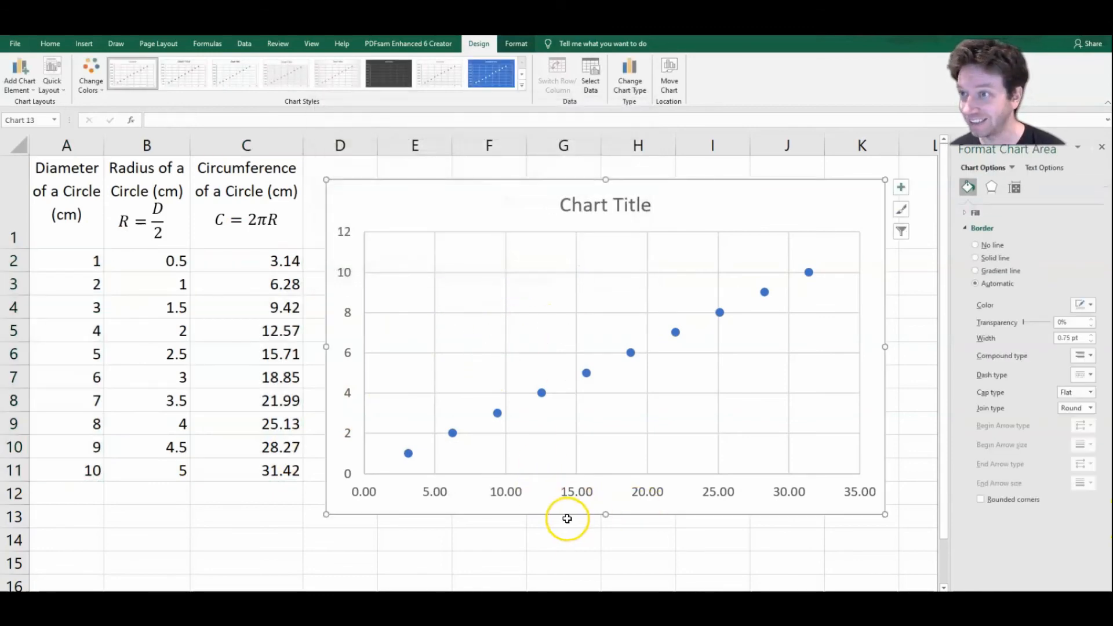